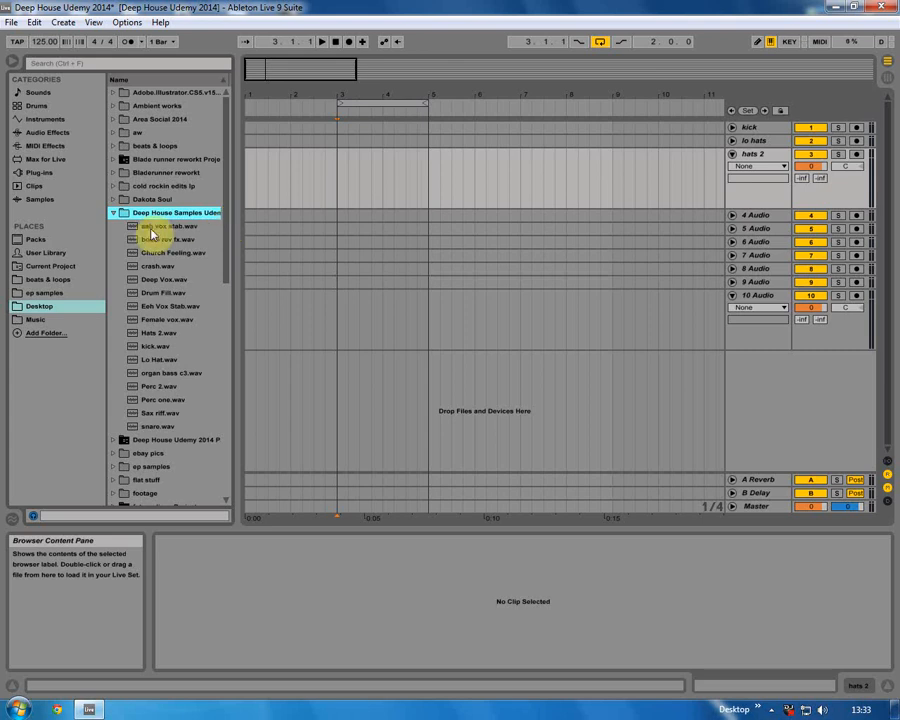
Audition samples in the Deep House Samples Udemy folder and place kick.wav on the kick track at bar 3.
{"action": "left_click", "coordinate": [155, 279]}
{"action": "left_click", "coordinate": [155, 292]}
{"action": "left_click", "coordinate": [155, 332]}
{"action": "left_click", "coordinate": [153, 372]}
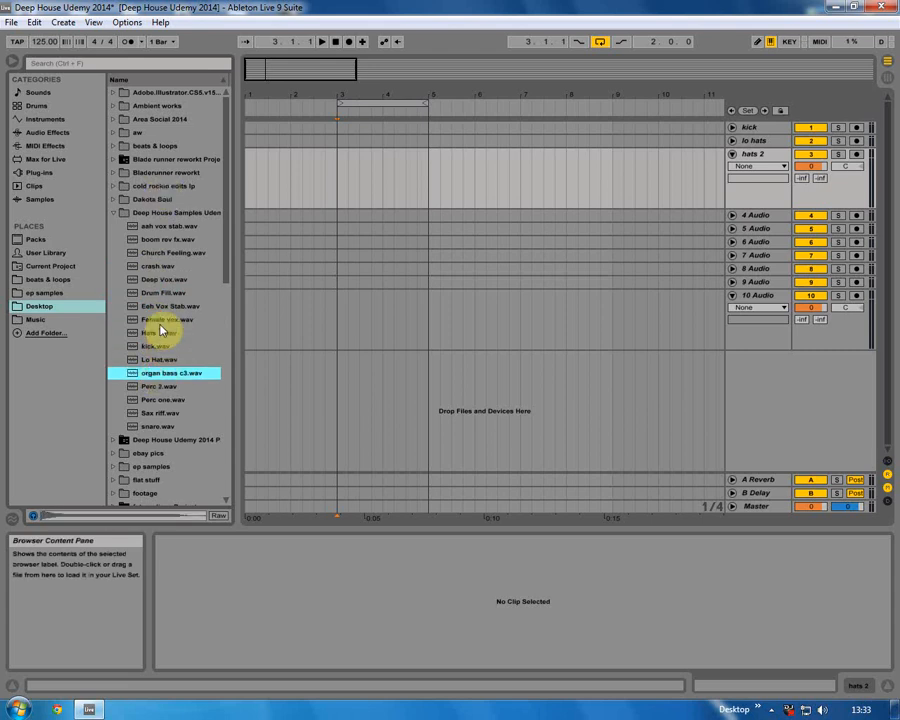
{"action": "mouse_move", "coordinate": [147, 348]}
{"action": "left_mouse_down"}
{"action": "mouse_move", "coordinate": [309, 165]}
{"action": "mouse_move", "coordinate": [348, 152]}
{"action": "mouse_move", "coordinate": [341, 127]}
{"action": "mouse_move", "coordinate": [364, 133]}
{"action": "left_mouse_up"}
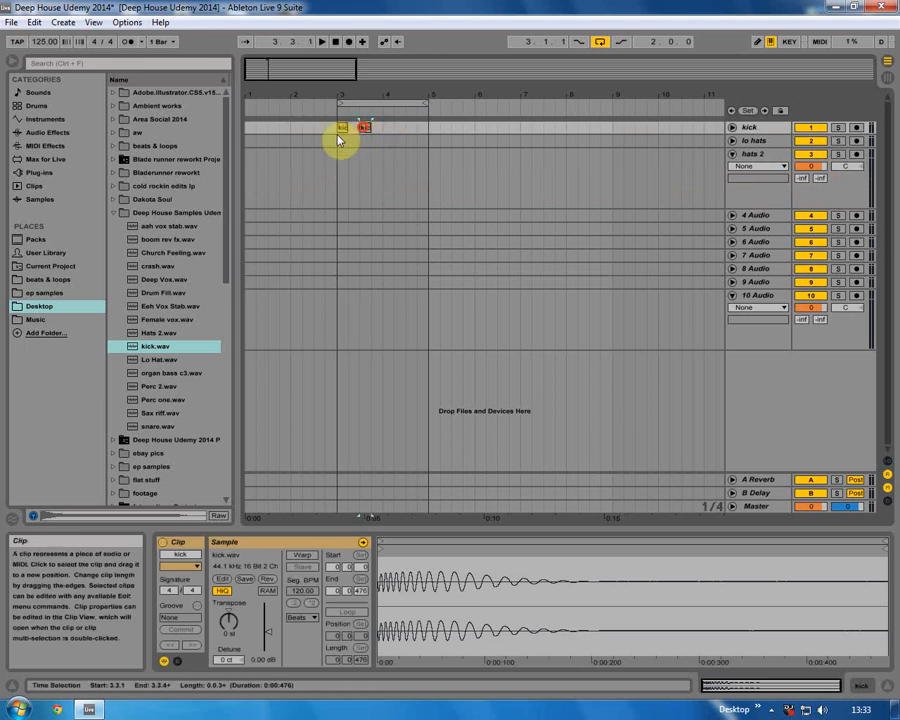
Duplicate the kick clip so it repeats on every beat from bar 3 to bar 5.
{"action": "left_click", "coordinate": [345, 140]}
{"action": "key", "text": "ctrl+v"}
{"action": "key", "text": "ctrl+d"}
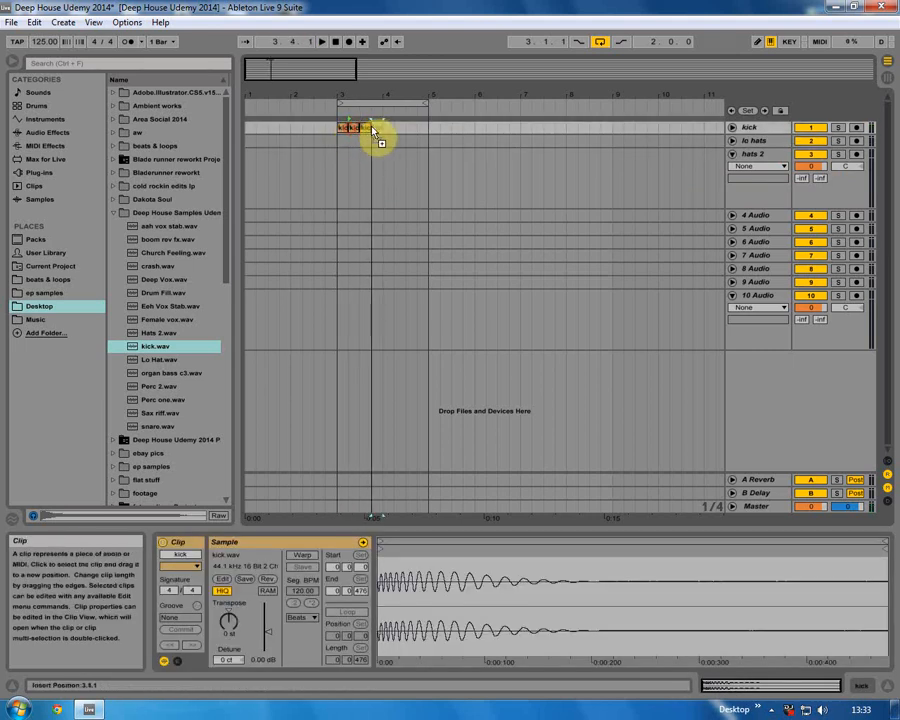
{"action": "left_click_drag", "start_coordinate": [382, 134], "coordinate": [337, 138]}
{"action": "left_click", "coordinate": [343, 132]}
{"action": "right_click", "coordinate": [344, 130]}
{"action": "left_click", "coordinate": [378, 328]}
{"action": "key", "text": "ctrl+d"}
Unfold the kick track and play back the kick pattern.
{"action": "left_click", "coordinate": [731, 128]}
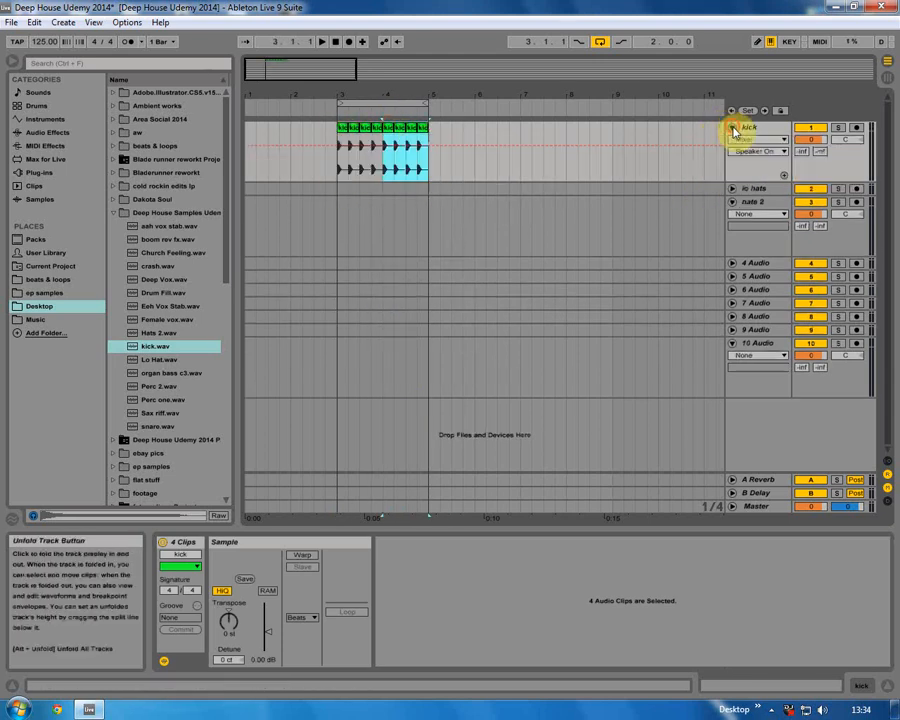
{"action": "left_click_drag", "start_coordinate": [360, 92], "coordinate": [344, 144]}
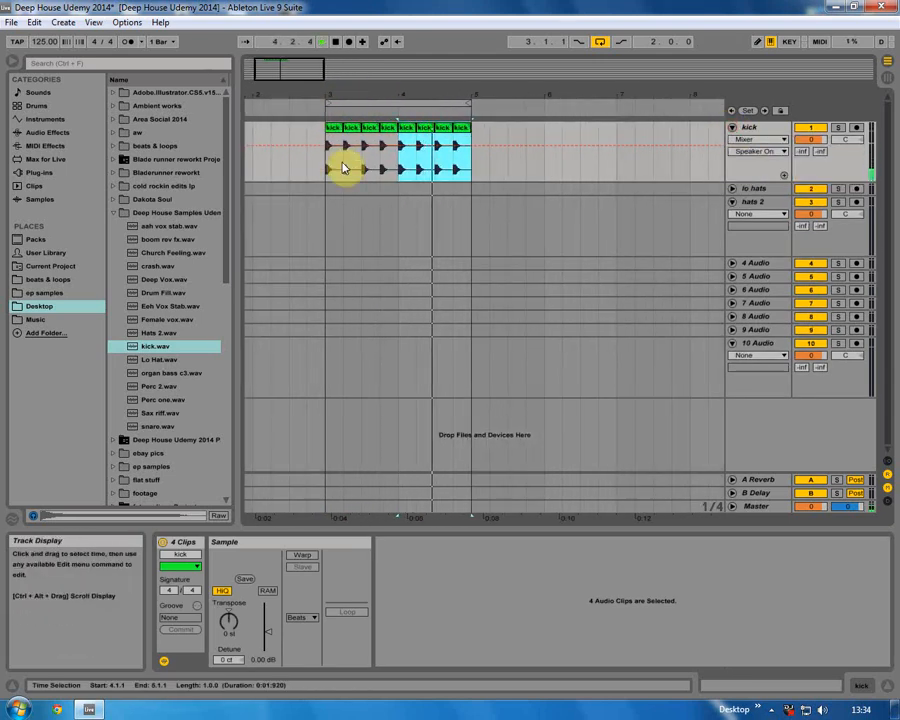
{"action": "key", "text": "space"}
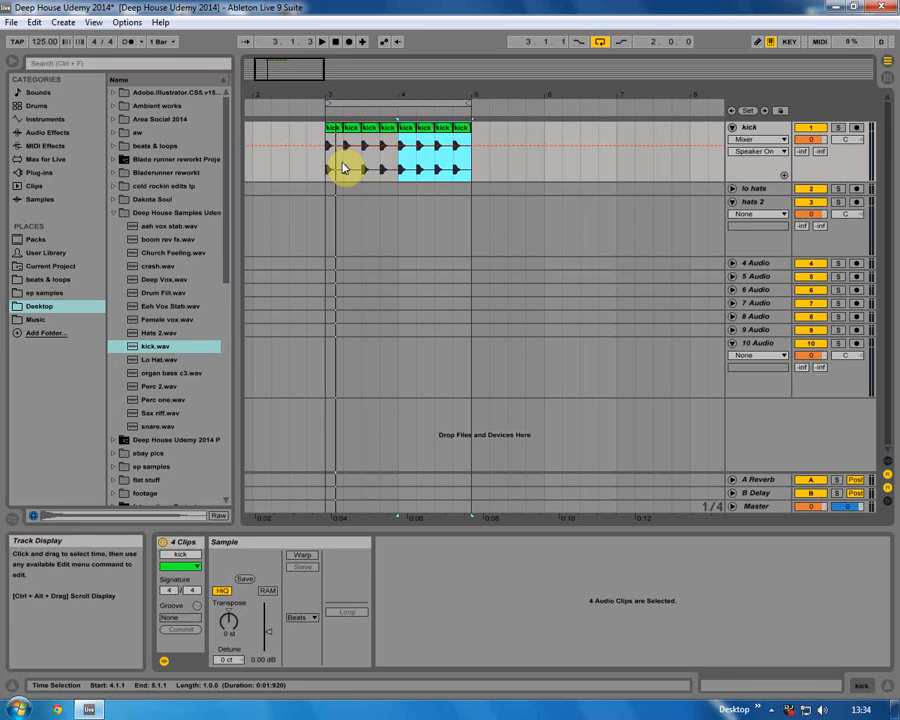
Place Lo Hat.wav on the lo hats track at bar 3 and unfold that track.
{"action": "left_click", "coordinate": [327, 128]}
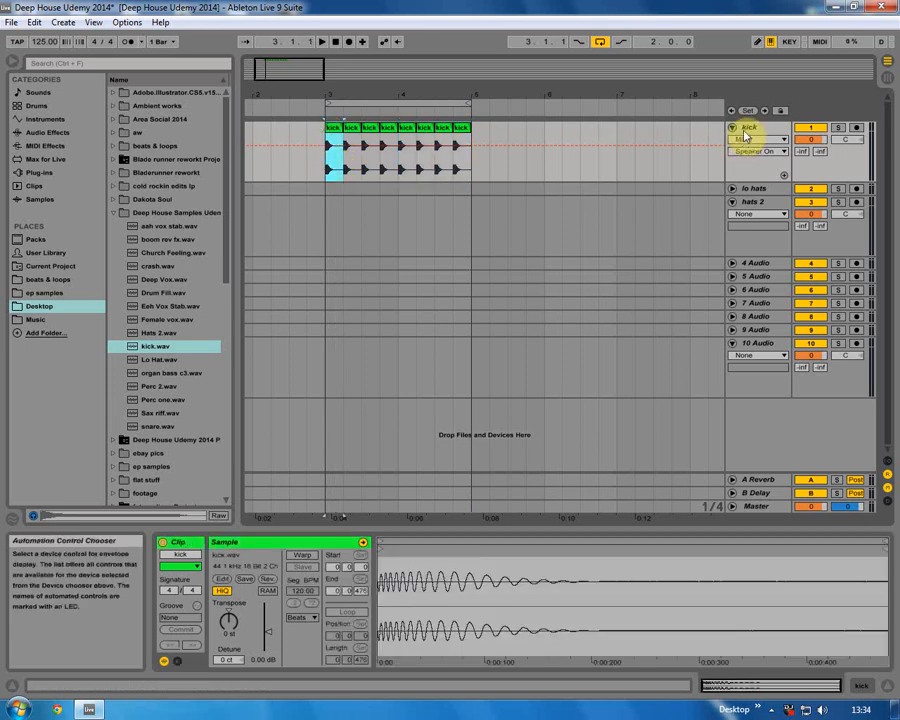
{"action": "left_click", "coordinate": [331, 189]}
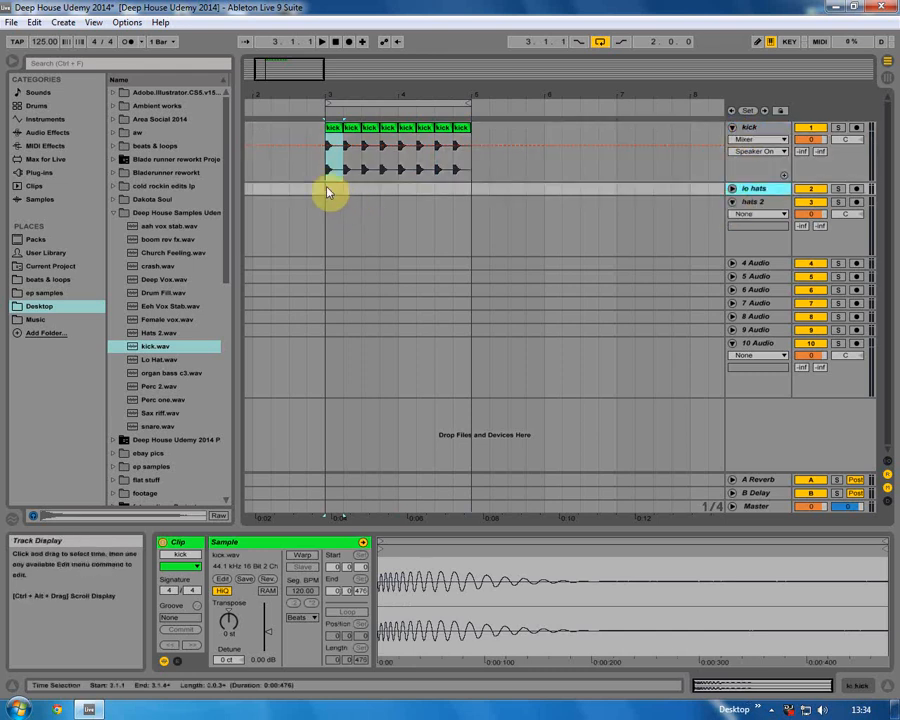
{"action": "left_click_drag", "start_coordinate": [156, 360], "coordinate": [393, 198]}
{"action": "left_click", "coordinate": [733, 188]}
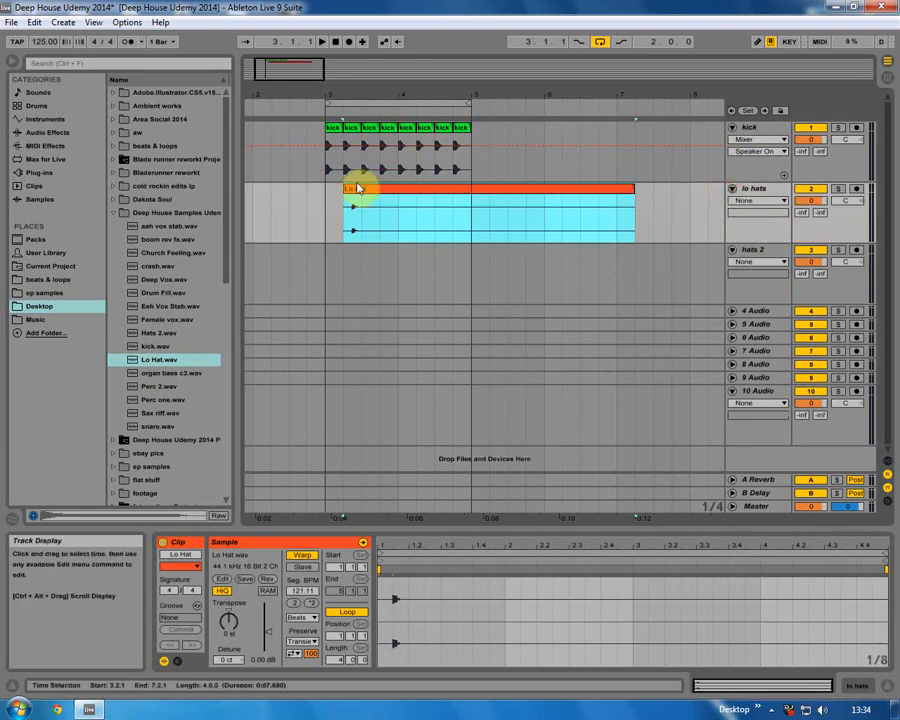
Shorten the lo hat clip to a single short hit on the offbeat.
{"action": "left_click_drag", "start_coordinate": [629, 189], "coordinate": [372, 186]}
{"action": "key", "text": "plus"}
{"action": "left_click_drag", "start_coordinate": [390, 96], "coordinate": [355, 189]}
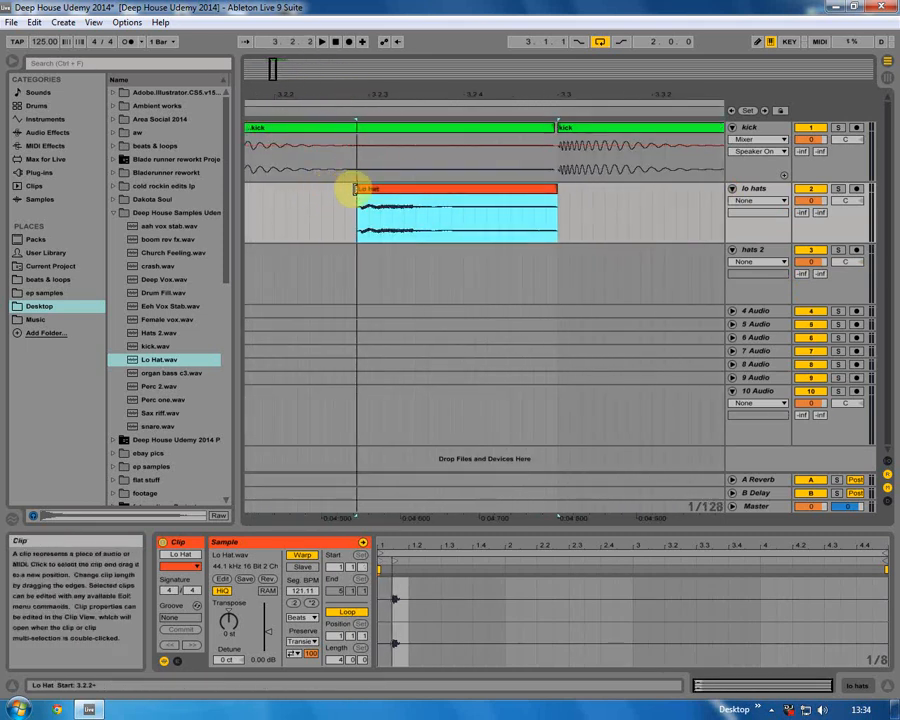
{"action": "left_click_drag", "start_coordinate": [331, 88], "coordinate": [331, 62]}
{"action": "left_click_drag", "start_coordinate": [396, 194], "coordinate": [337, 192]}
{"action": "left_click", "coordinate": [288, 224]}
{"action": "left_click", "coordinate": [285, 232]}
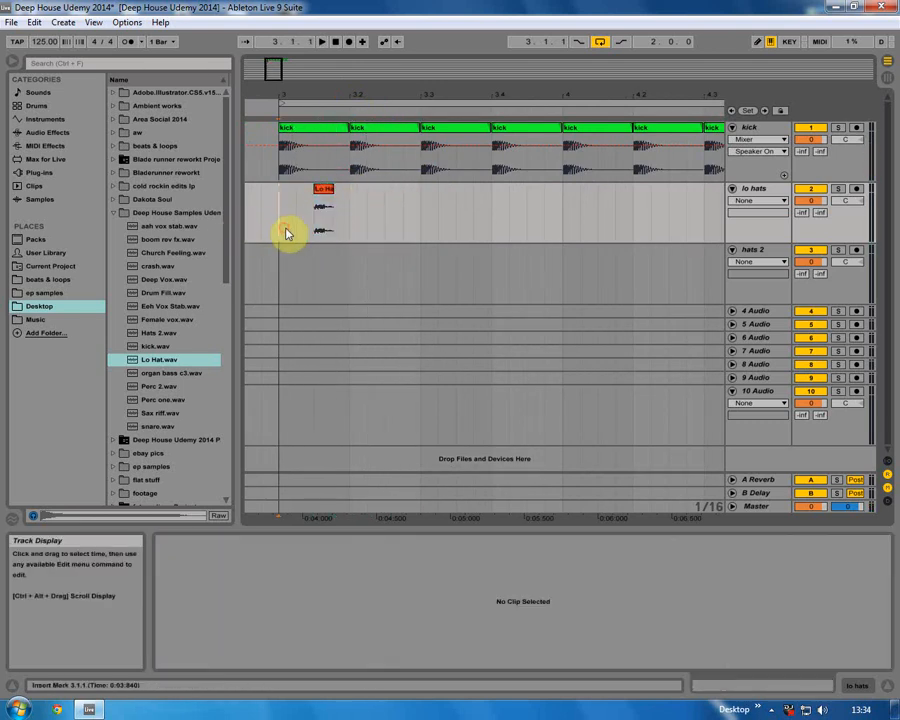
Copy the lo hat clip to the offbeat of beat 3.
{"action": "left_click", "coordinate": [327, 188]}
{"action": "left_click_drag", "start_coordinate": [403, 193], "coordinate": [462, 194]}
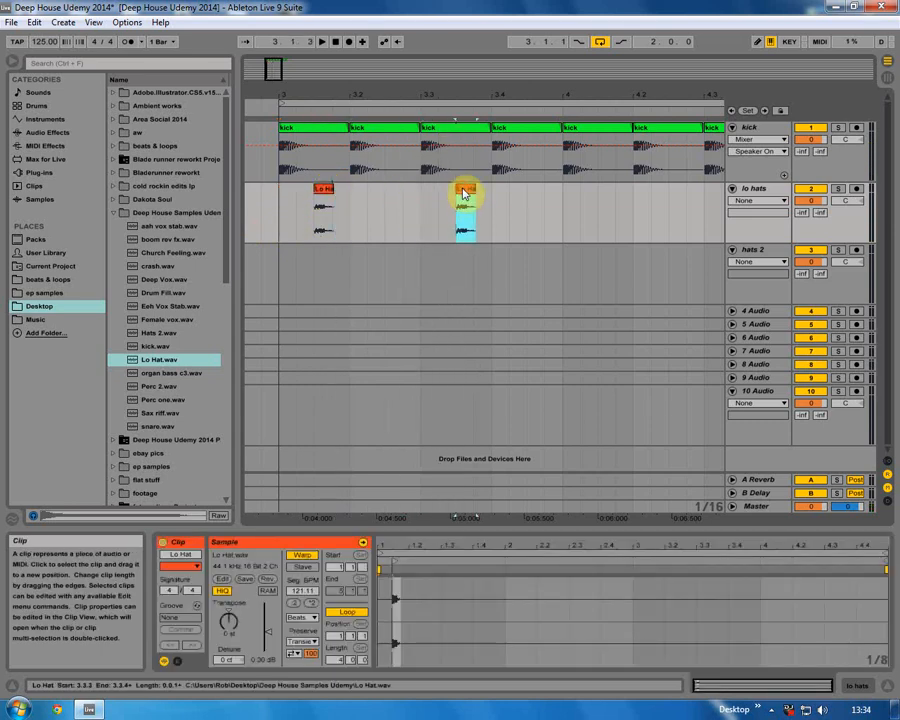
{"action": "left_click", "coordinate": [280, 205]}
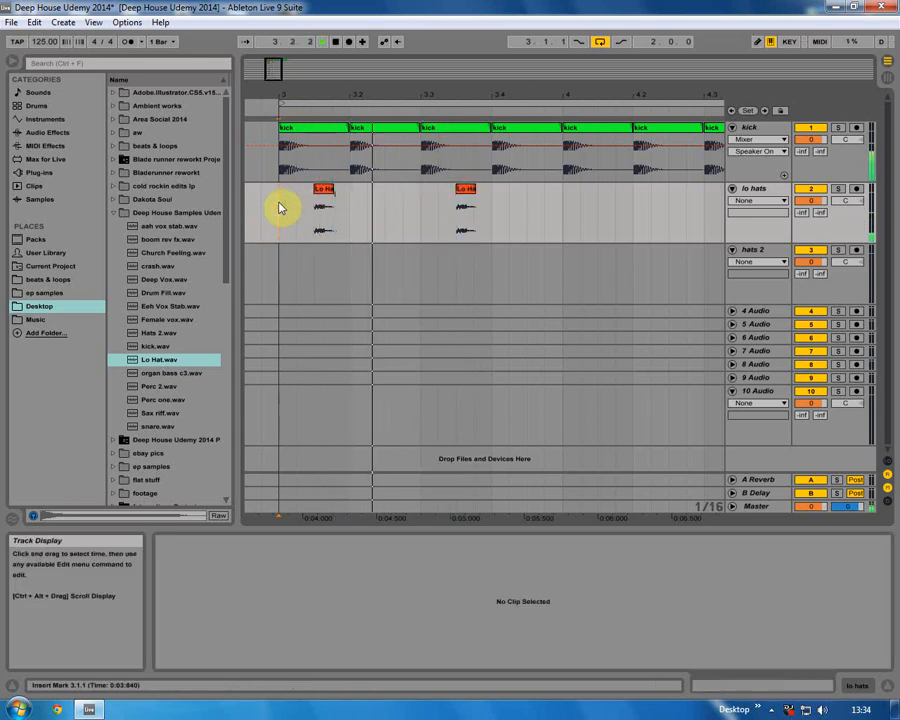
Duplicate the lo hat clips so they fall on every offbeat through bar 4 and play the loop.
{"action": "left_click_drag", "start_coordinate": [305, 96], "coordinate": [305, 86]}
{"action": "key", "text": "space"}
{"action": "left_click_drag", "start_coordinate": [292, 202], "coordinate": [400, 195]}
{"action": "left_click_drag", "start_coordinate": [315, 191], "coordinate": [444, 199]}
{"action": "key", "text": "space"}
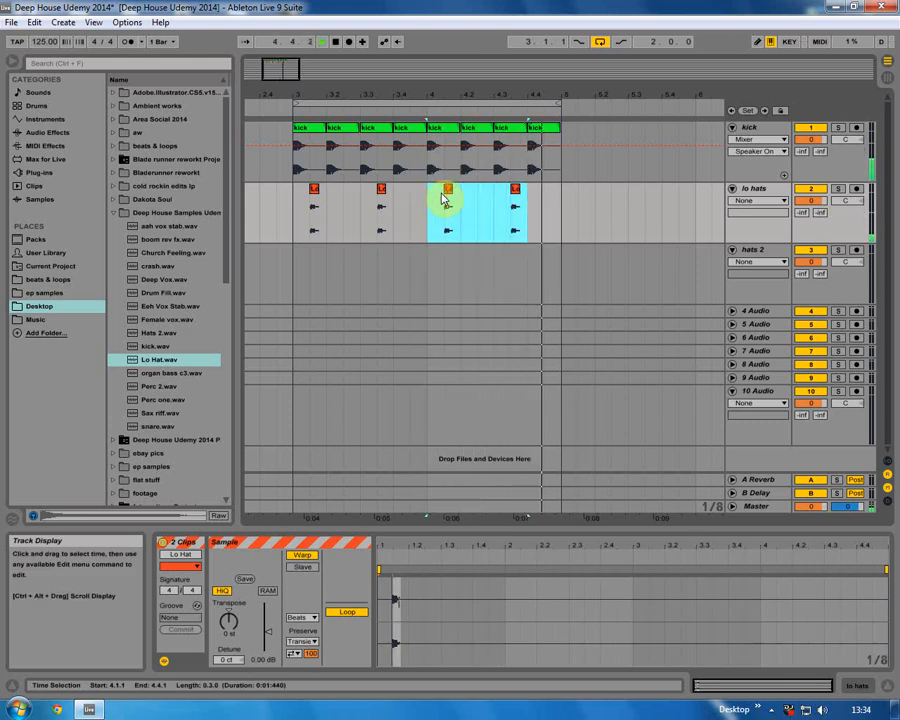
Fold the lo hats track and place Hats 2.wav on the hats 2 track at 3.2.3.
{"action": "left_click", "coordinate": [731, 188]}
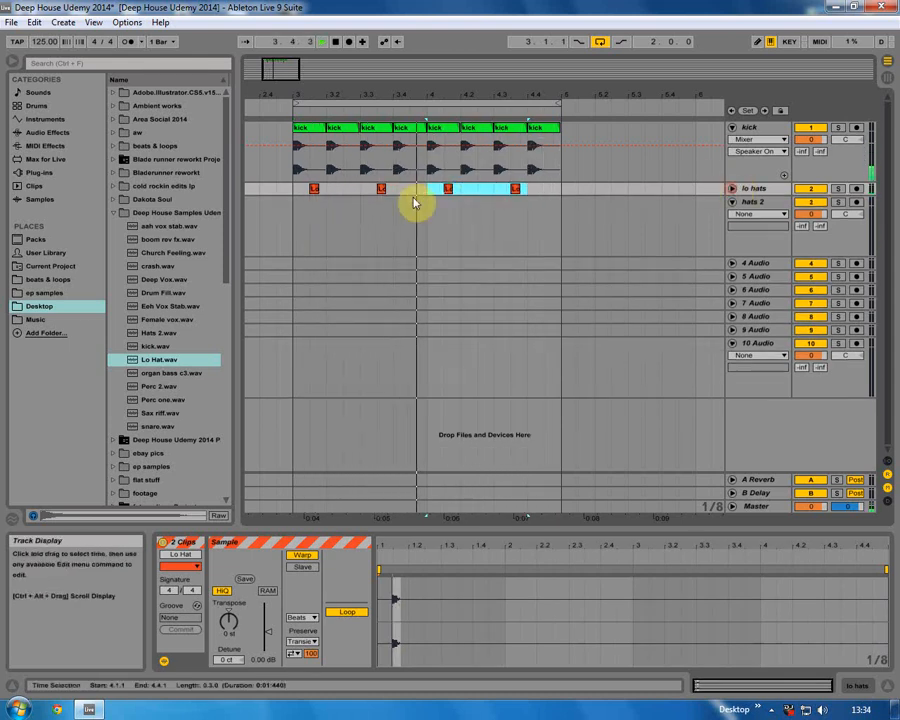
{"action": "left_click", "coordinate": [296, 222]}
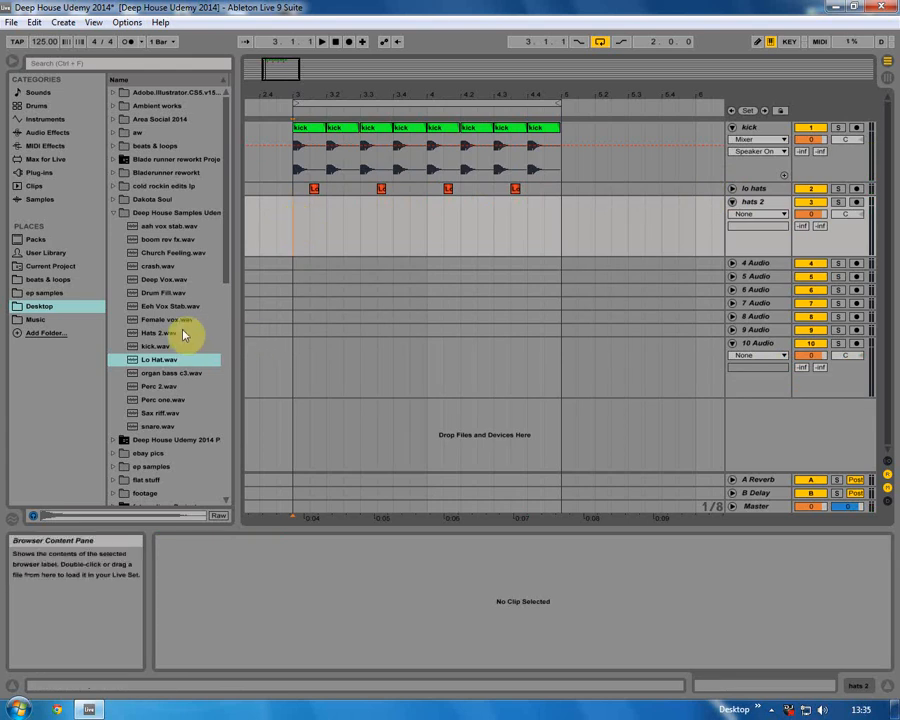
{"action": "left_click", "coordinate": [148, 335]}
{"action": "left_click_drag", "start_coordinate": [148, 338], "coordinate": [334, 220]}
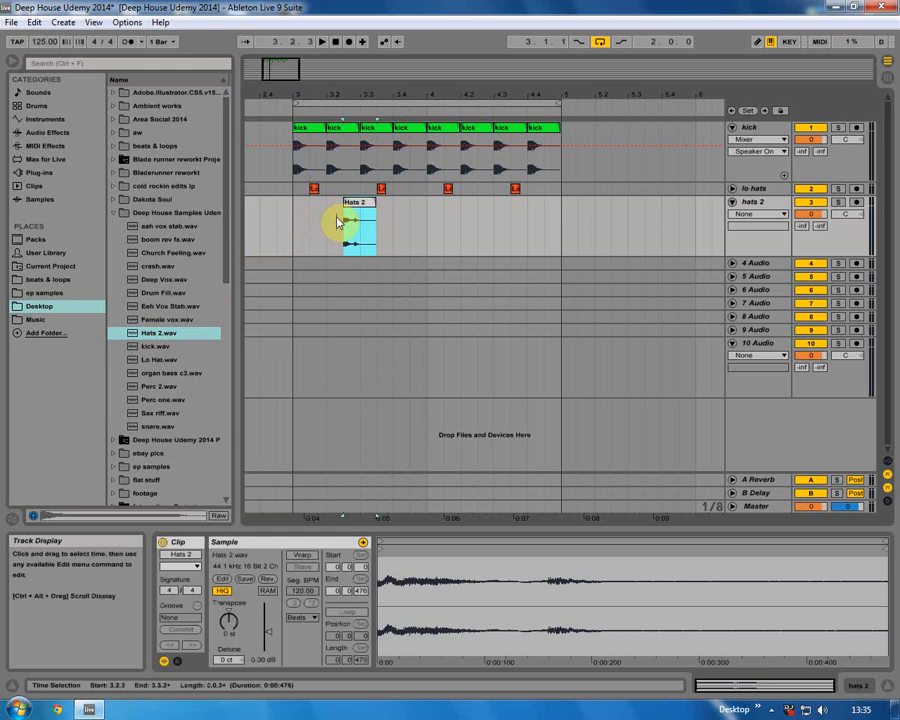
{"action": "left_click", "coordinate": [295, 225]}
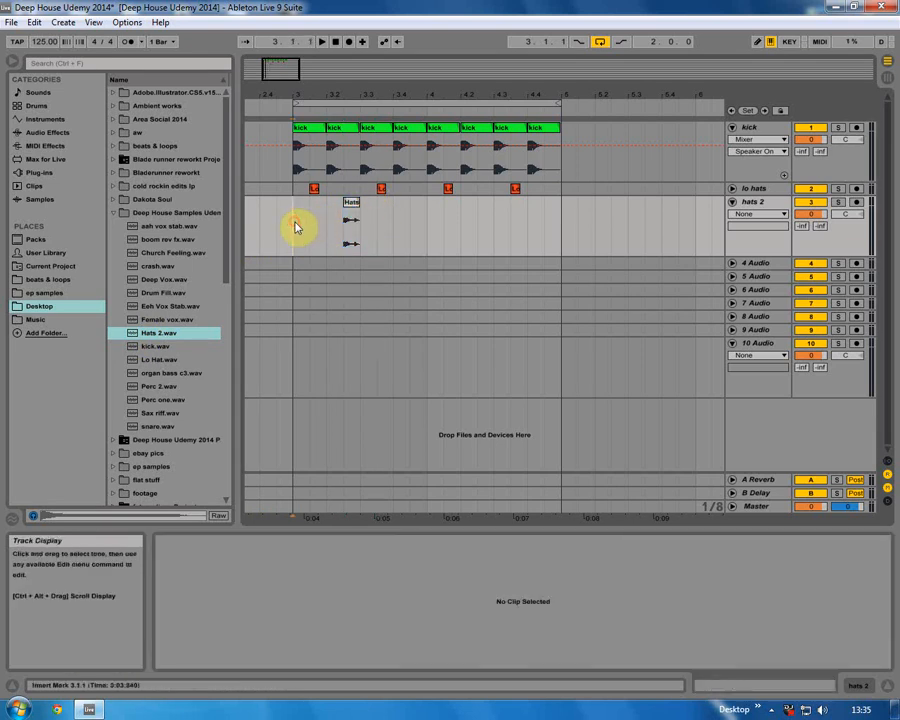
Repeat the hats clip once per beat across the section and play back the groove.
{"action": "left_click", "coordinate": [352, 206]}
{"action": "left_click_drag", "start_coordinate": [352, 207], "coordinate": [556, 206]}
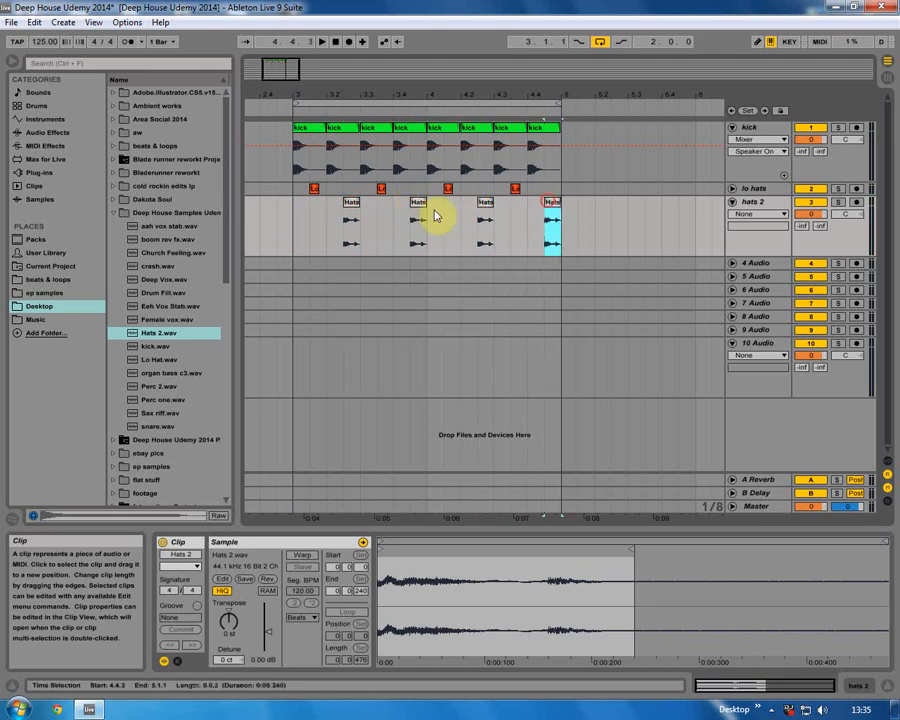
{"action": "left_click", "coordinate": [292, 221]}
{"action": "key", "text": "space"}
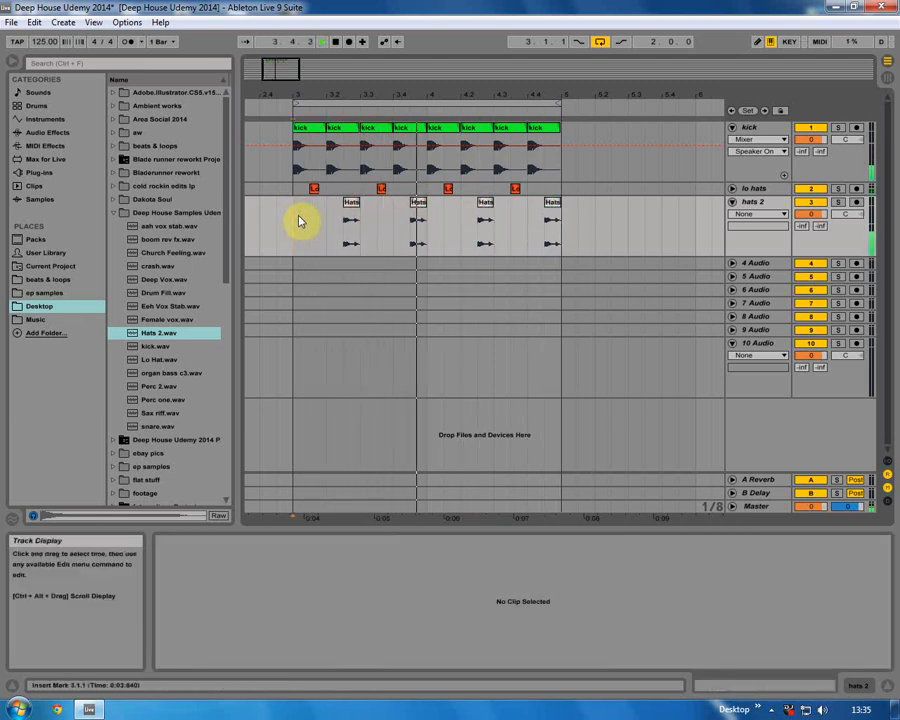
Fold the hats 2 and kick tracks and play the arrangement.
{"action": "left_click", "coordinate": [734, 203]}
{"action": "left_click", "coordinate": [733, 129]}
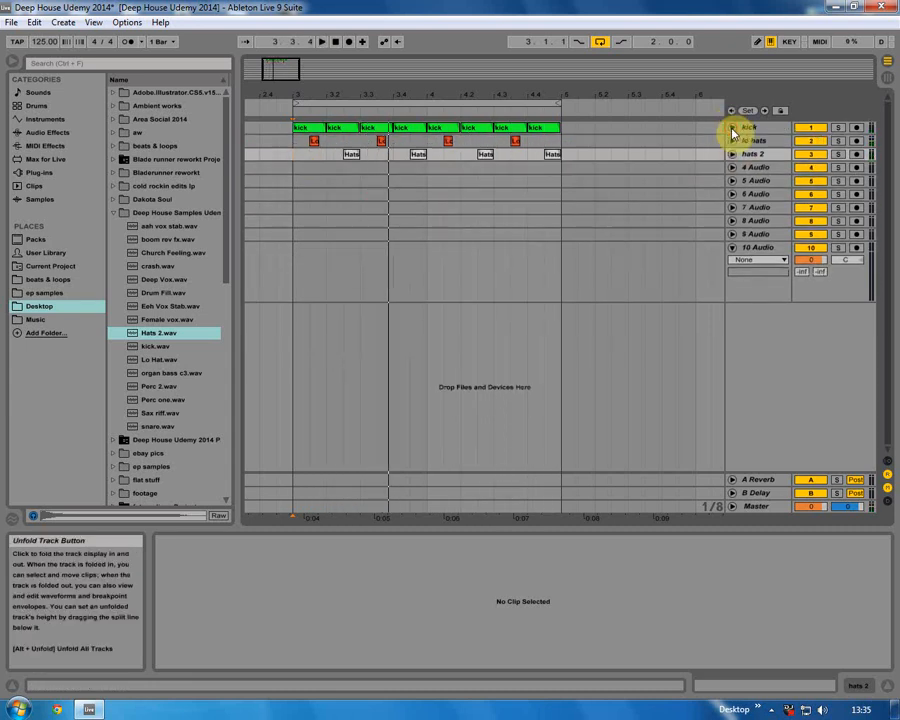
{"action": "key", "text": "space"}
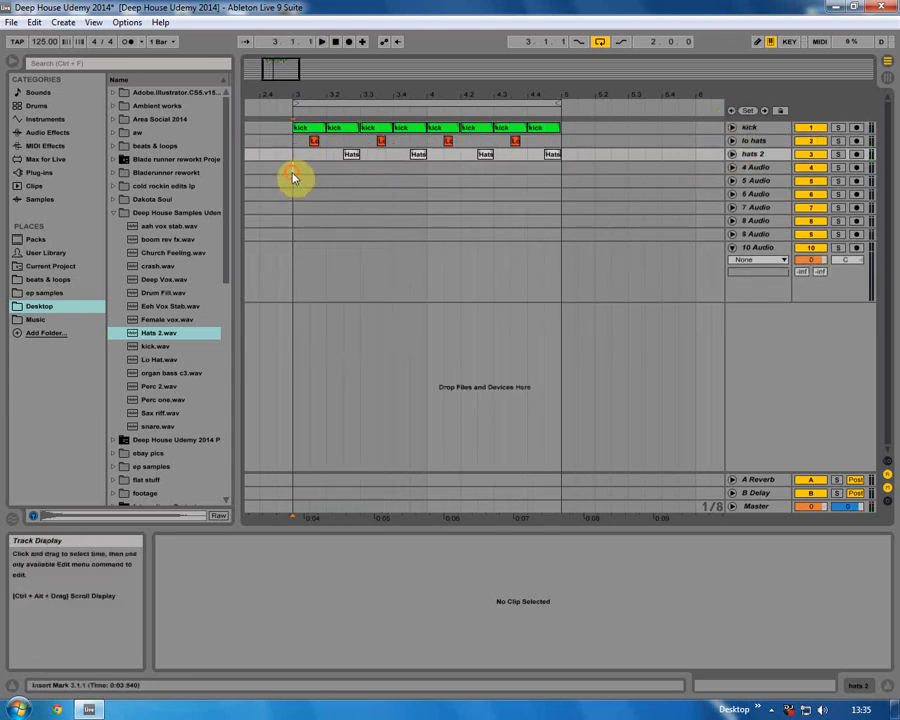
Rename track 4 Audio as snare.
{"action": "left_click", "coordinate": [292, 170]}
{"action": "right_click", "coordinate": [748, 167]}
{"action": "left_click", "coordinate": [688, 229]}
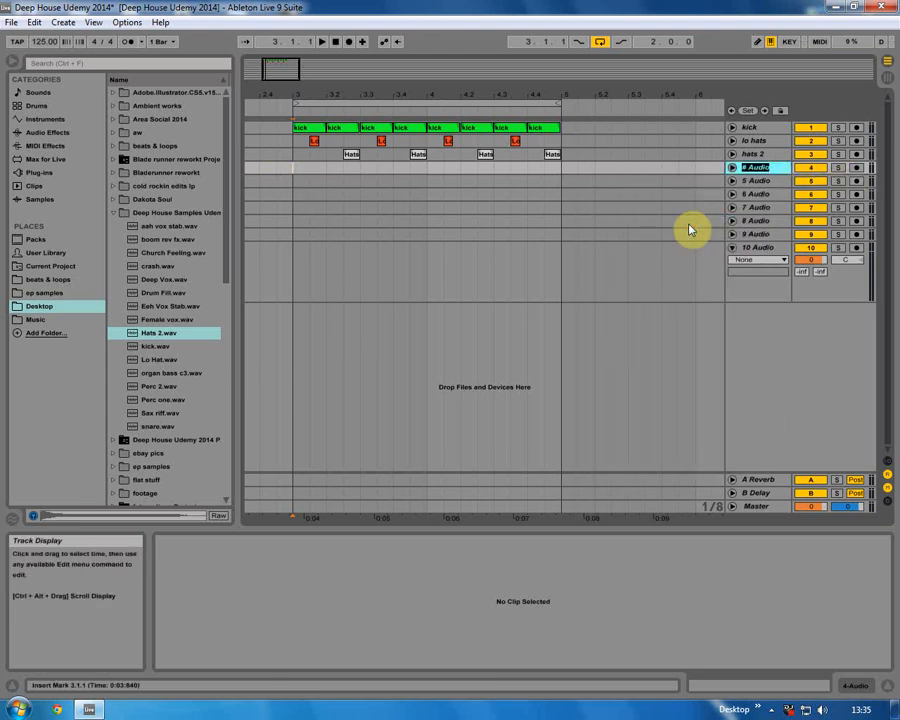
{"action": "type", "text": "snare"}
{"action": "key", "text": "Return"}
Place snare.wav on the snare track at beat 2 of bar 3 and play it.
{"action": "left_click_drag", "start_coordinate": [150, 426], "coordinate": [329, 170]}
{"action": "left_click", "coordinate": [288, 173]}
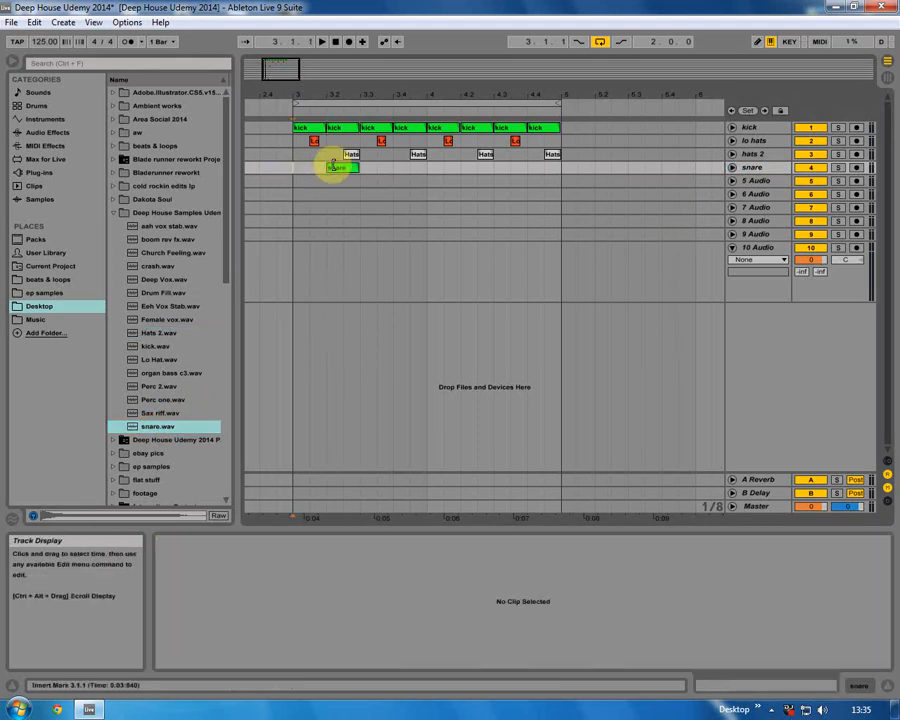
{"action": "left_click", "coordinate": [337, 167]}
{"action": "left_click", "coordinate": [297, 174]}
{"action": "key", "text": "space"}
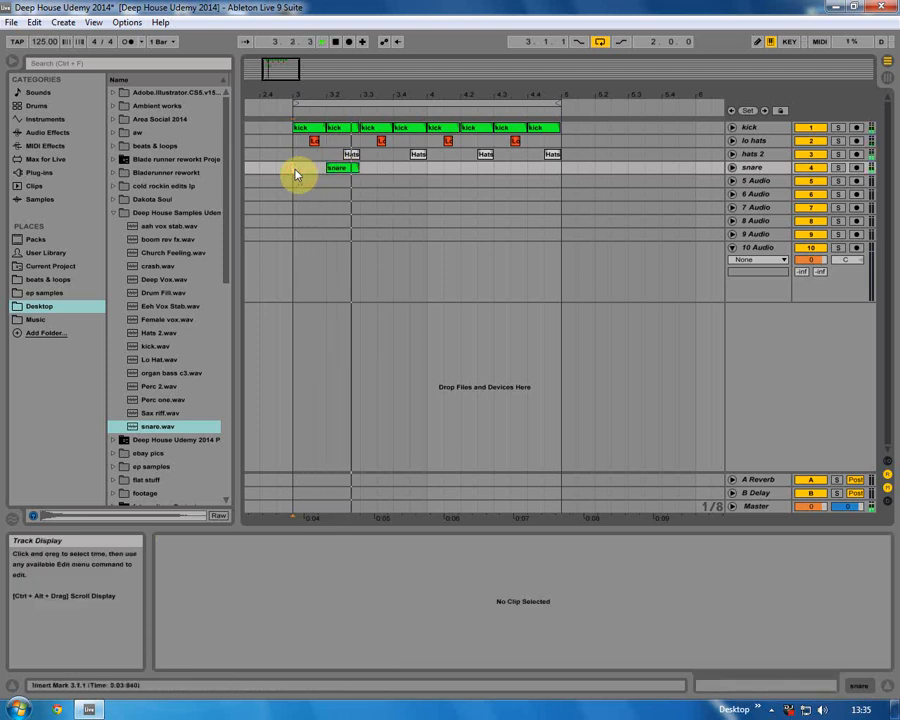
Repeat the snare clip on beats 2 and 4 across the section and play back the loop.
{"action": "key", "text": "space"}
{"action": "left_click_drag", "start_coordinate": [346, 170], "coordinate": [538, 170]}
{"action": "left_click", "coordinate": [295, 175]}
{"action": "key", "text": "space"}
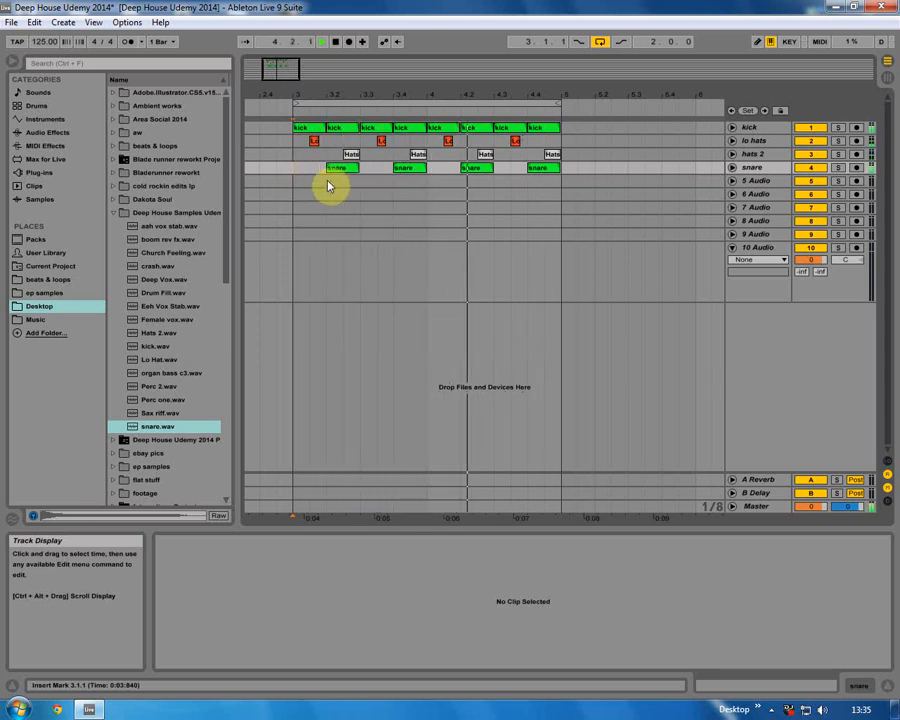
{"action": "key", "text": "space"}
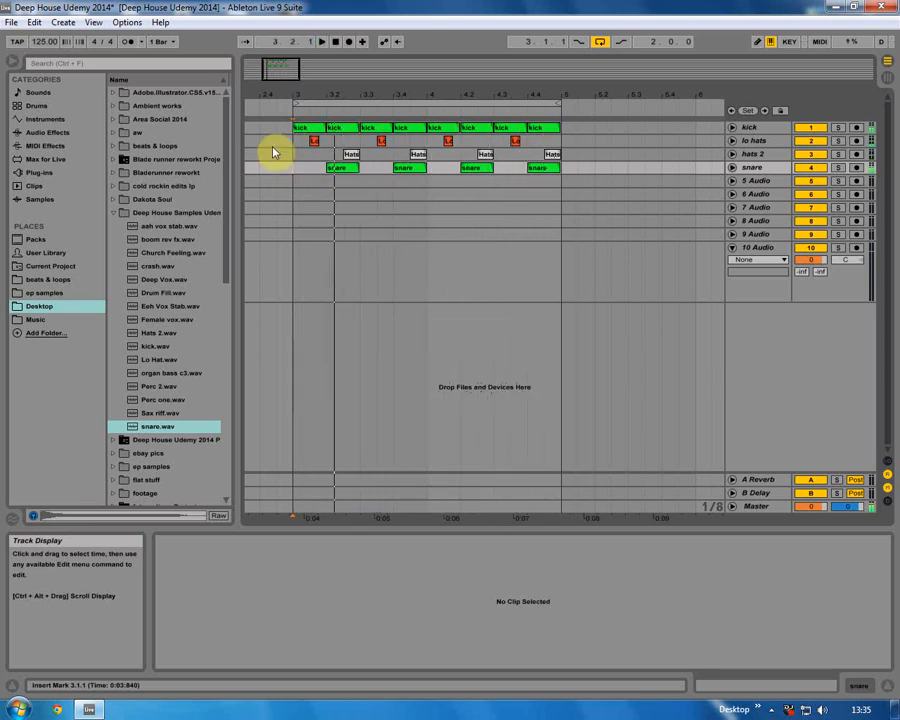
{"action": "left_click", "coordinate": [297, 172]}
{"action": "right_click", "coordinate": [332, 167]}
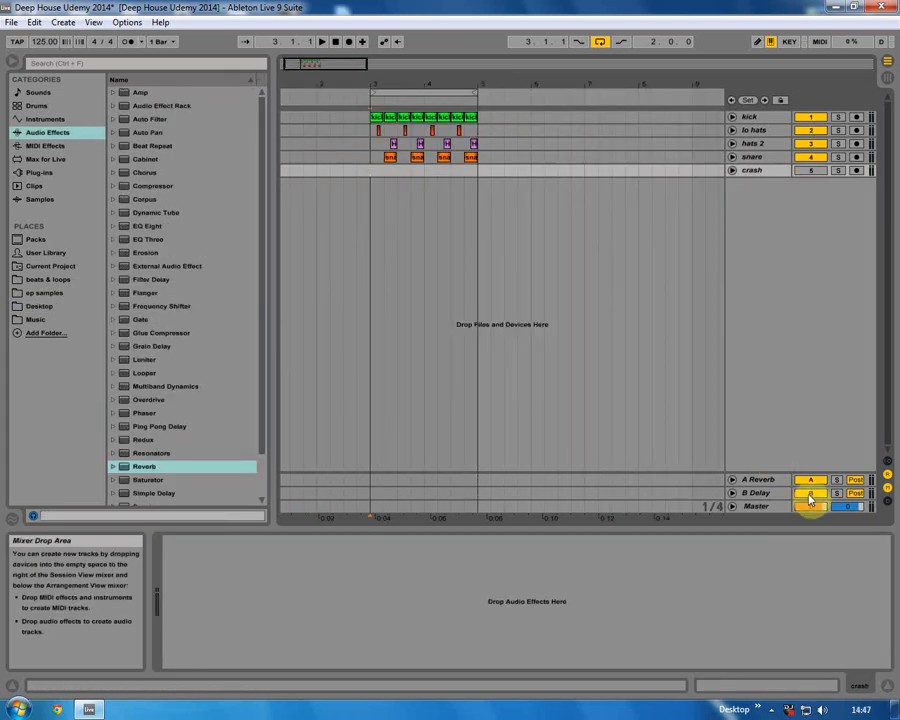
Open the Deep House Samples Udemy folder on the Desktop and place crash.wav on the crash track at bar 3.
{"action": "left_click", "coordinate": [36, 305]}
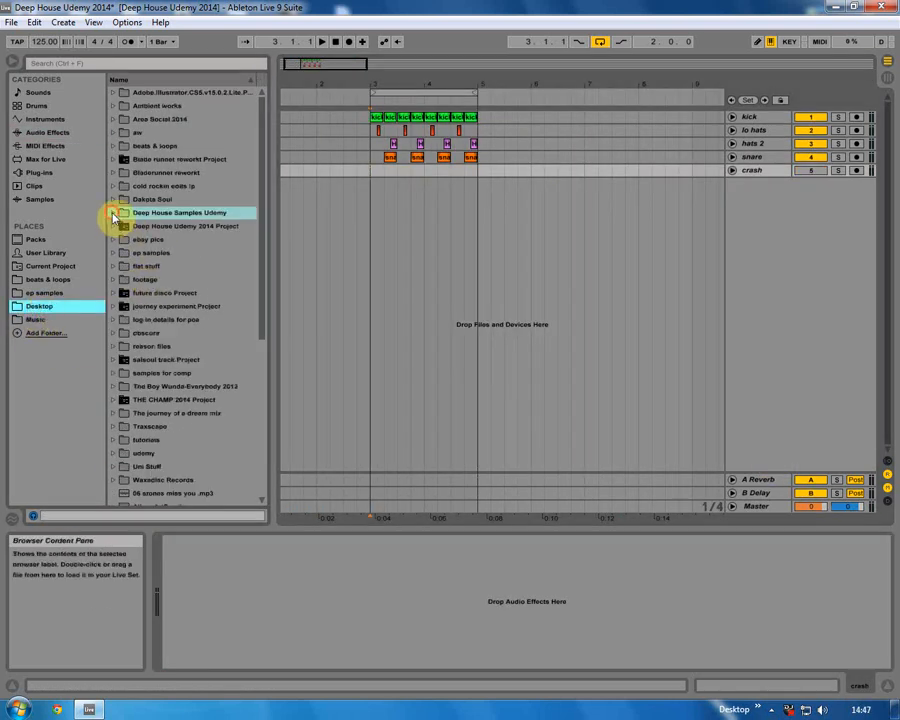
{"action": "left_click", "coordinate": [114, 215]}
{"action": "left_click", "coordinate": [160, 317]}
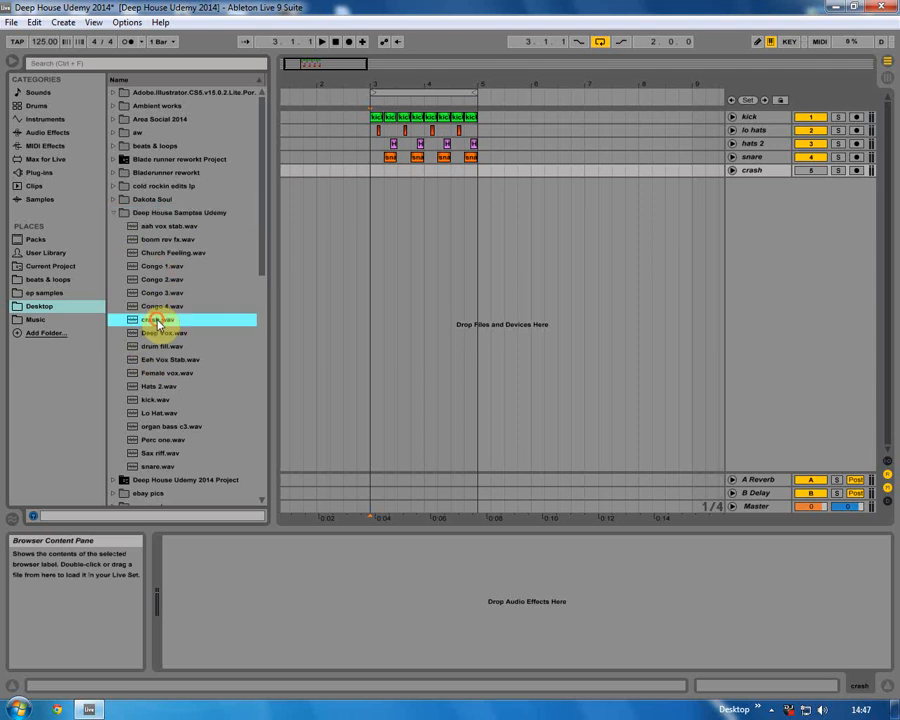
{"action": "left_click_drag", "start_coordinate": [370, 172], "coordinate": [371, 172]}
{"action": "key", "text": "space"}
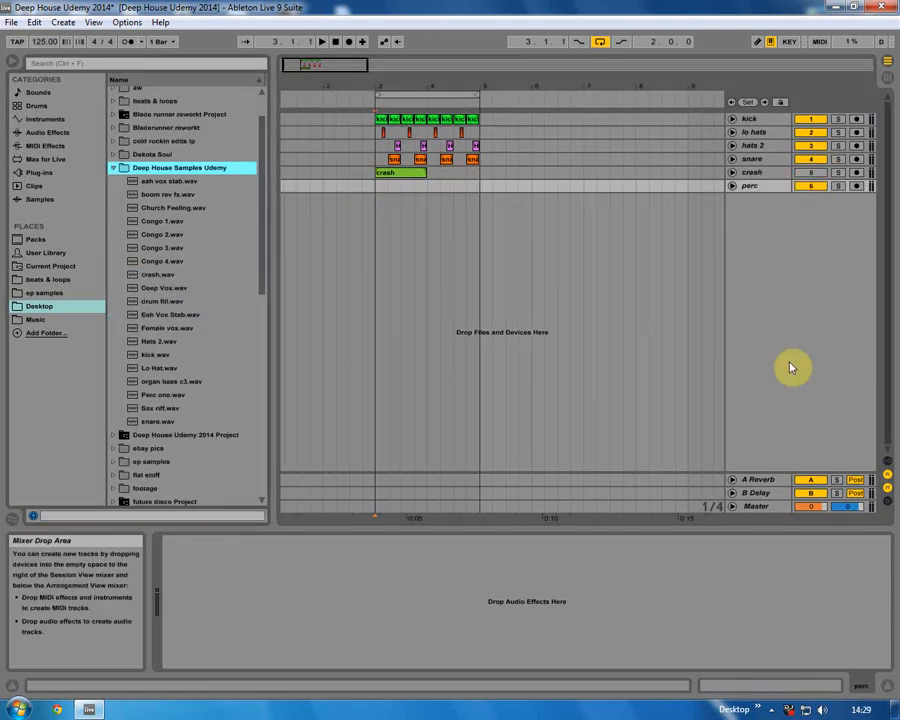
Place Perc one.wav on the perc track at bar 3 and solo that track.
{"action": "left_click", "coordinate": [150, 394]}
{"action": "left_click_drag", "start_coordinate": [229, 371], "coordinate": [377, 189]}
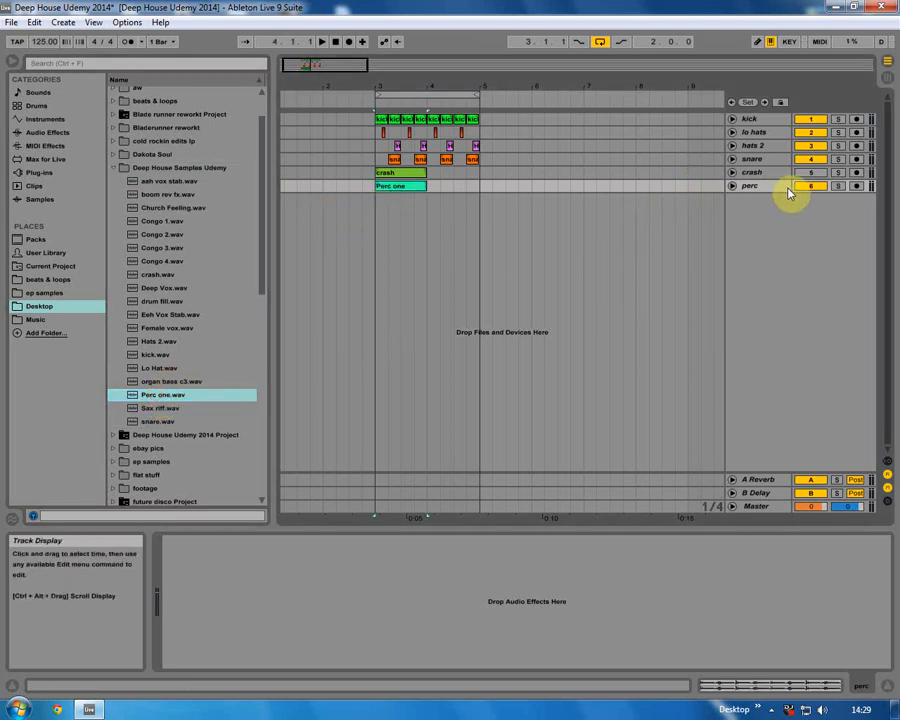
{"action": "left_click", "coordinate": [837, 187]}
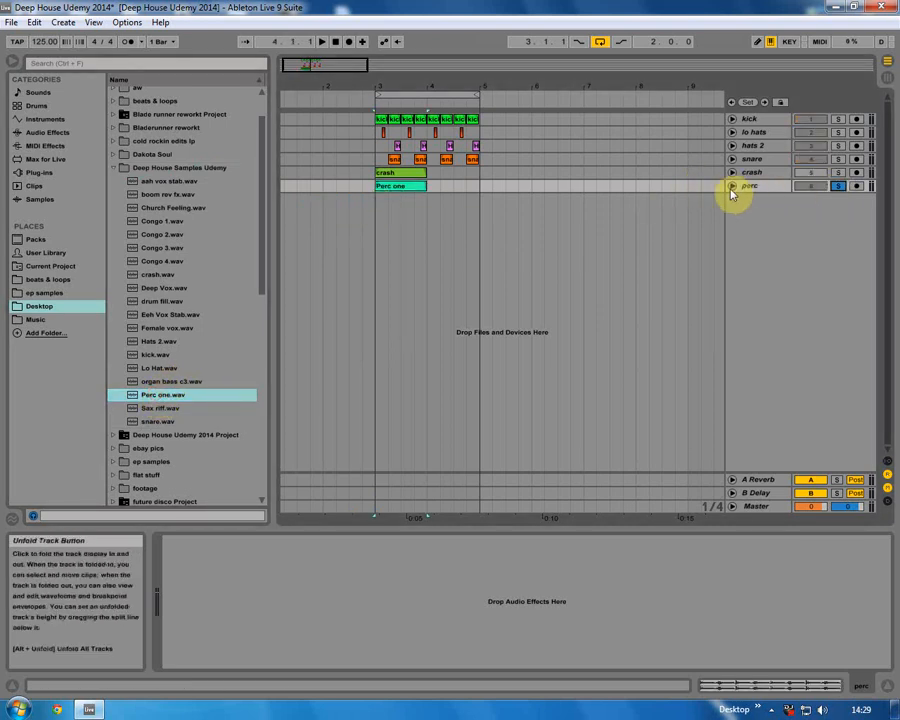
Unfold the perc track, open the Perc one clip in the clip view, and unsolo the track.
{"action": "left_click", "coordinate": [733, 187]}
{"action": "left_click", "coordinate": [400, 208]}
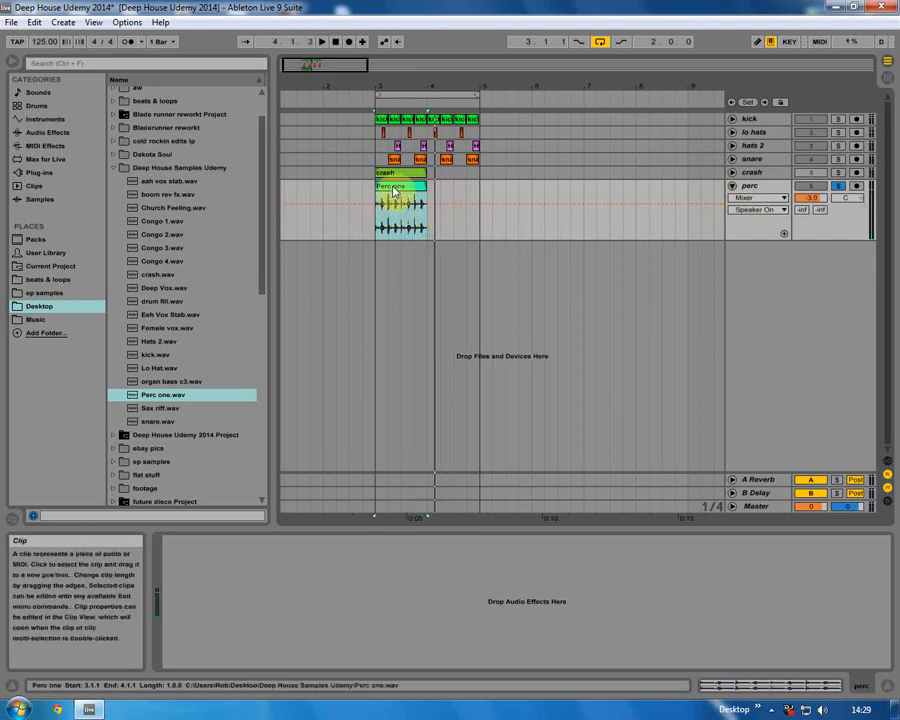
{"action": "double_click", "coordinate": [393, 188]}
{"action": "left_click", "coordinate": [839, 186]}
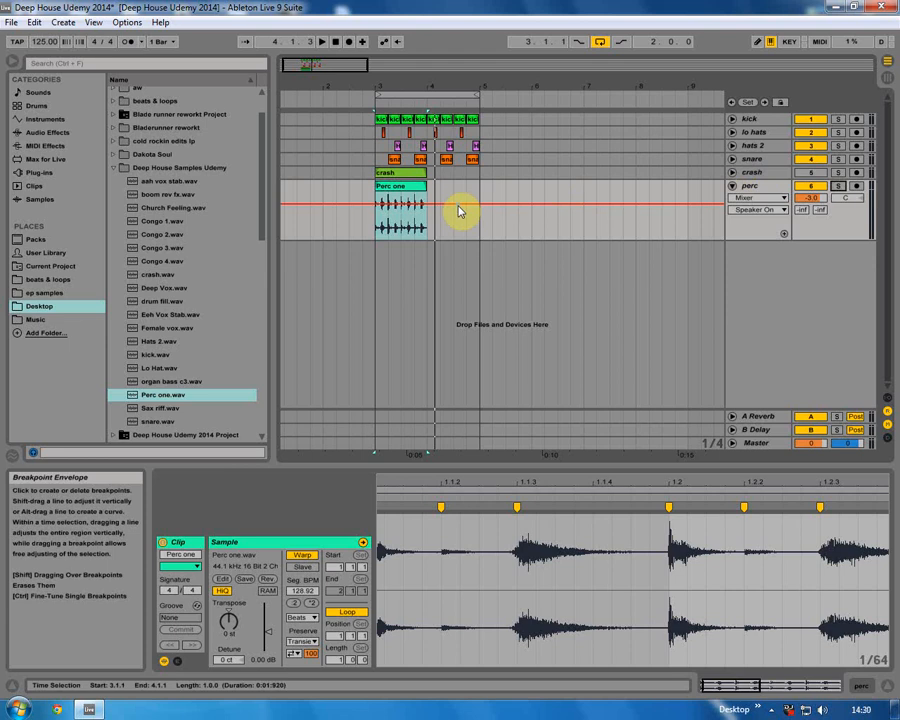
Copy the Perc one clip so it repeats directly after the first one and play back the loop.
{"action": "left_click_drag", "start_coordinate": [394, 188], "coordinate": [452, 188]}
{"action": "left_click", "coordinate": [375, 193]}
{"action": "key", "text": "space"}
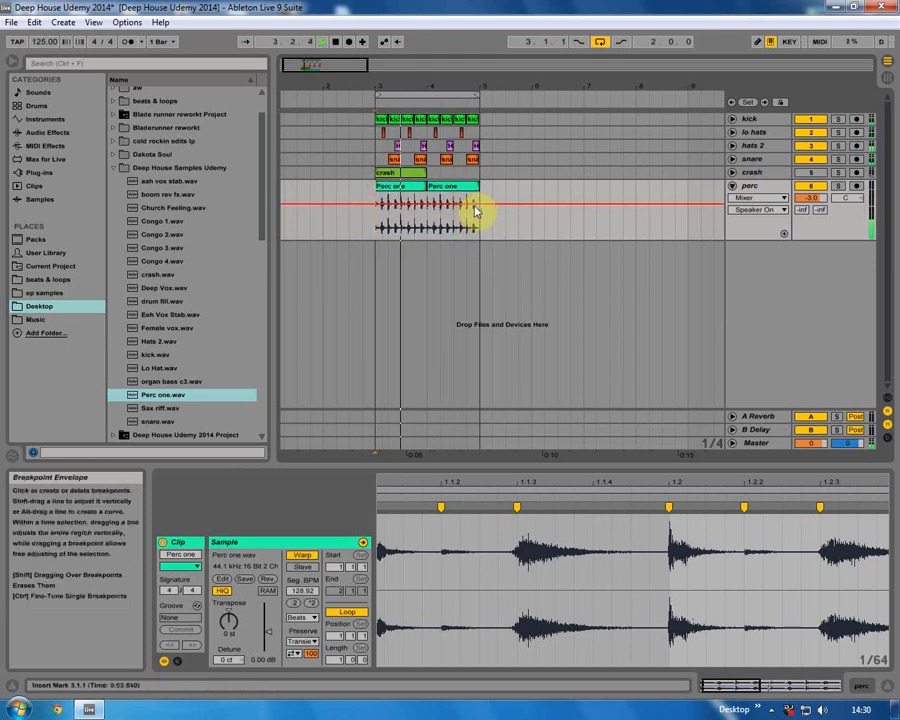
Fold the perc track and open the mixer to check the perc track's volume fader.
{"action": "left_click", "coordinate": [736, 187]}
{"action": "left_click", "coordinate": [889, 84]}
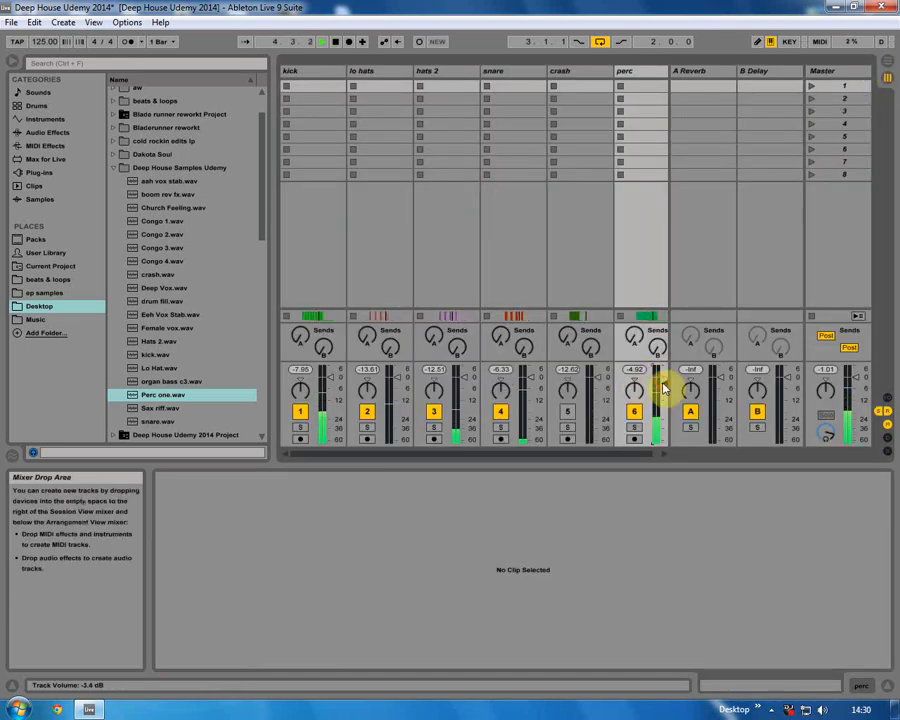
{"action": "key", "text": "space"}
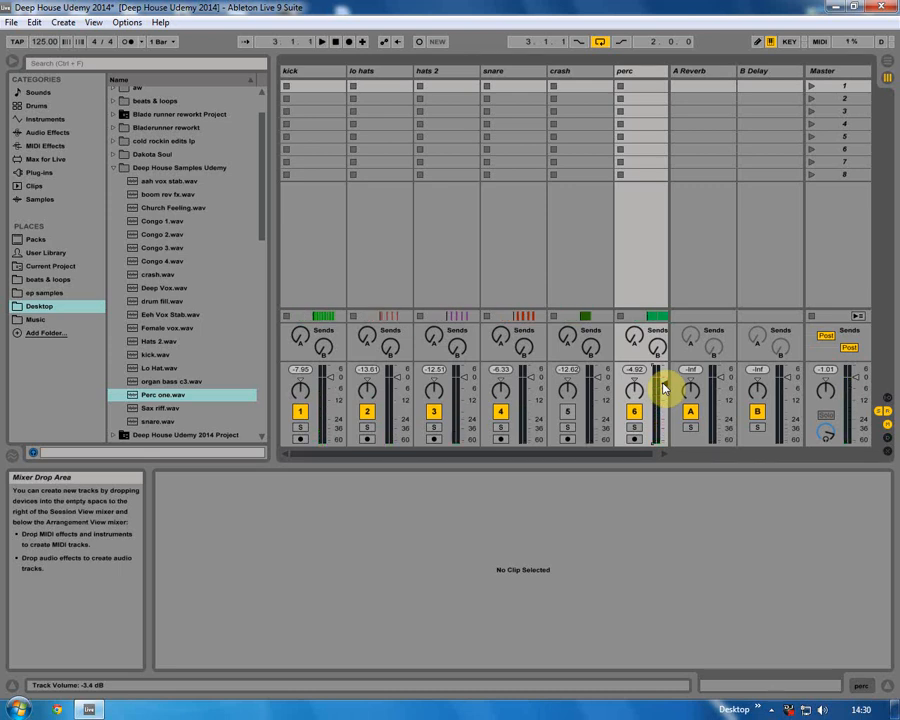
{"action": "left_click", "coordinate": [662, 383]}
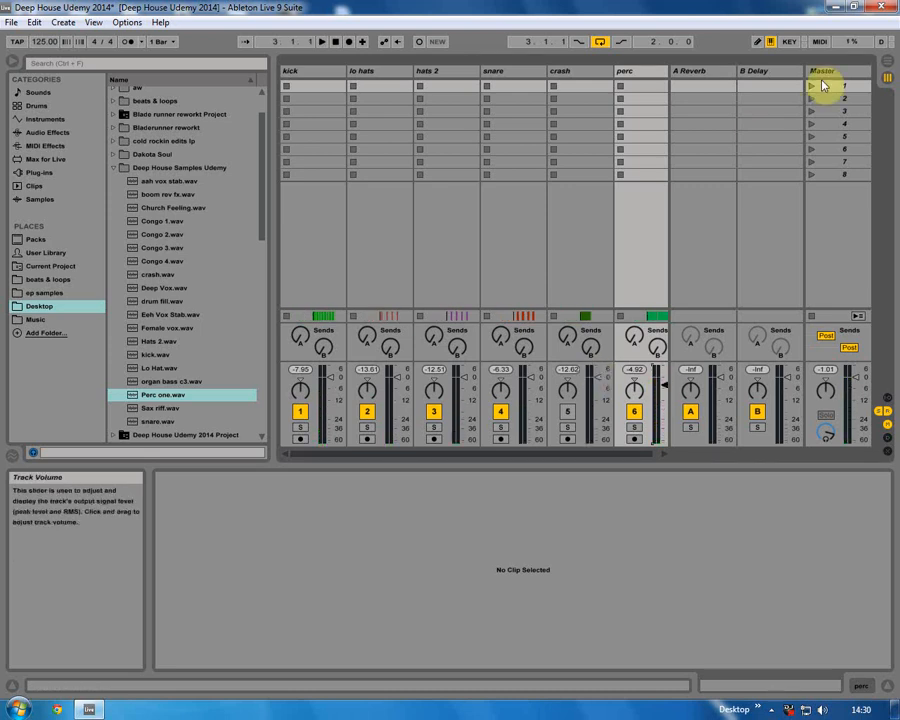
Return to the arrangement and play the loop while switching the perc track off and back on.
{"action": "left_click", "coordinate": [886, 68]}
{"action": "key", "text": "space"}
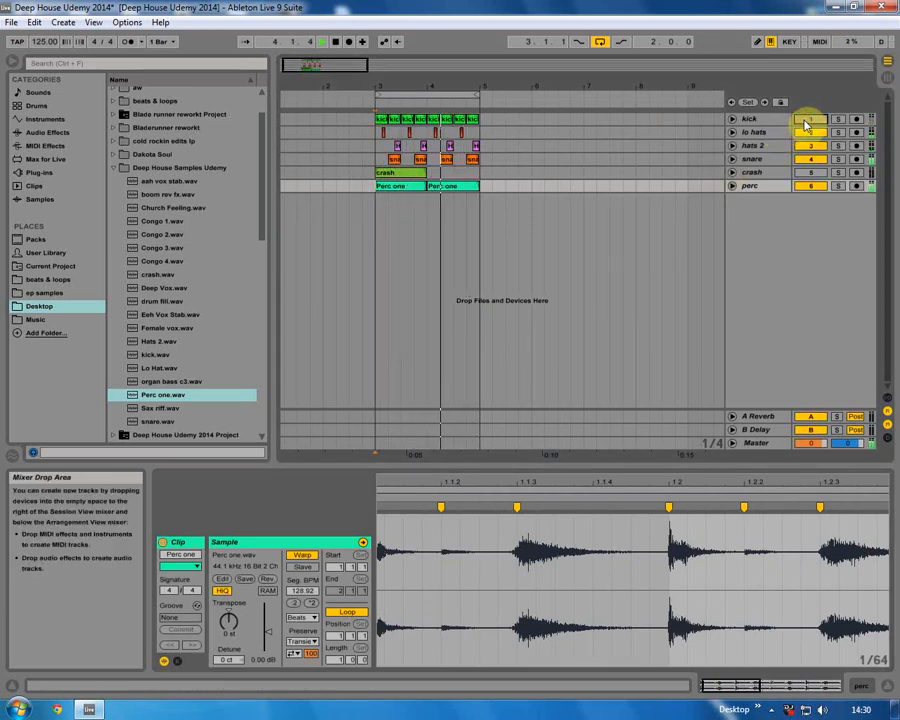
{"action": "left_click", "coordinate": [807, 187]}
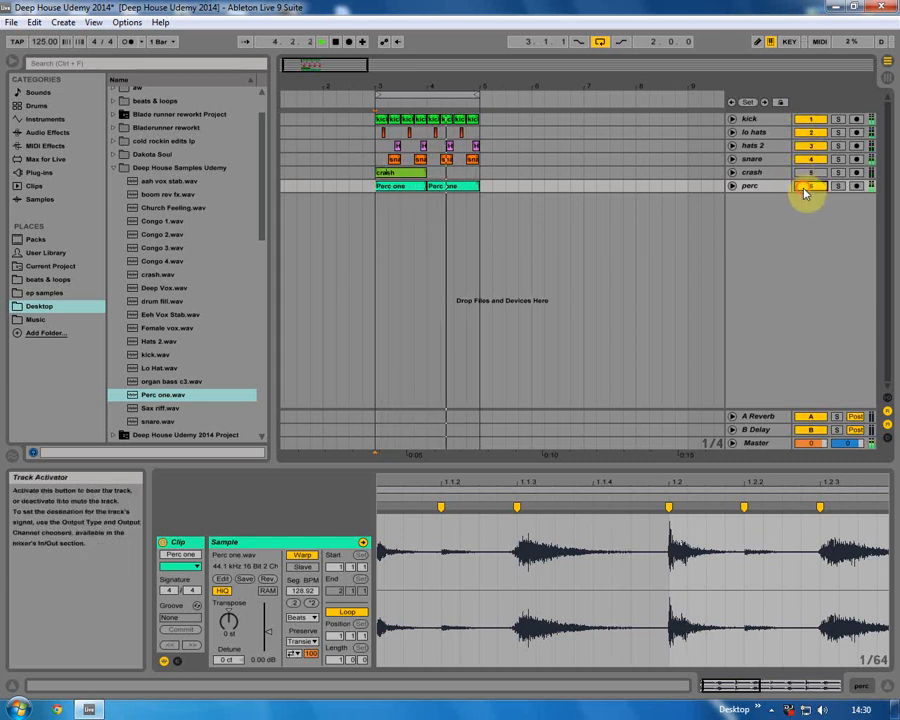
{"action": "left_click", "coordinate": [810, 187]}
{"action": "key", "text": "space"}
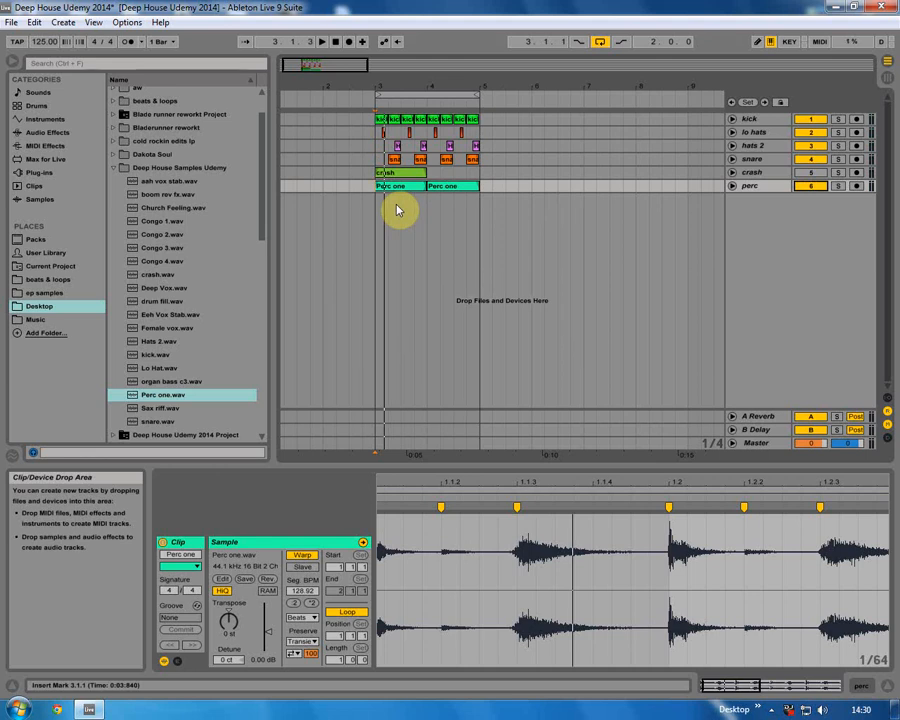
Create a new track with an empty Drum Rack from the Drums browser.
{"action": "left_click", "coordinate": [731, 188]}
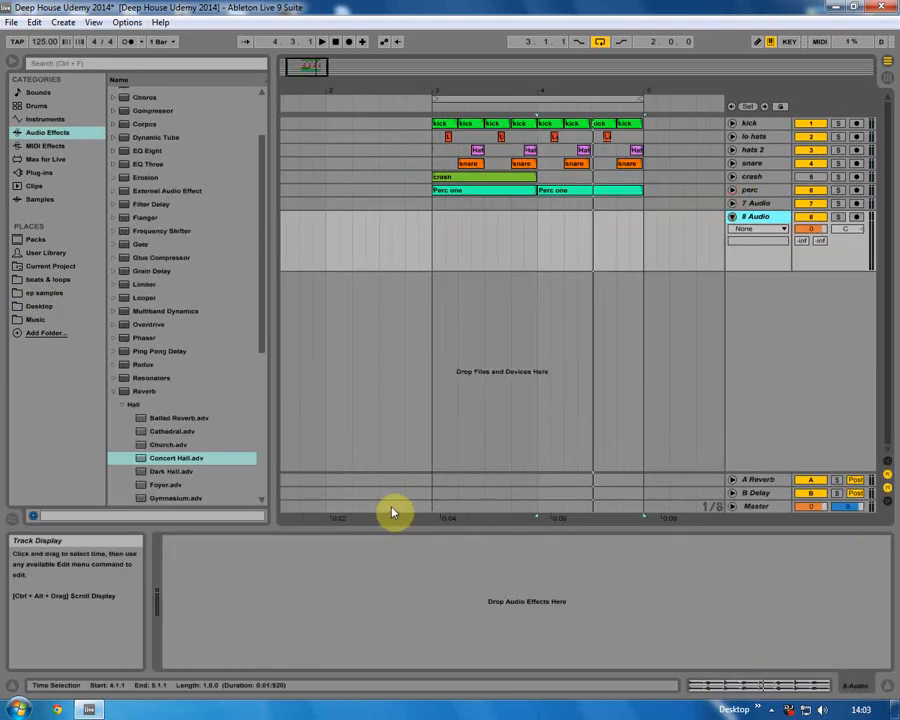
{"action": "left_click", "coordinate": [436, 266]}
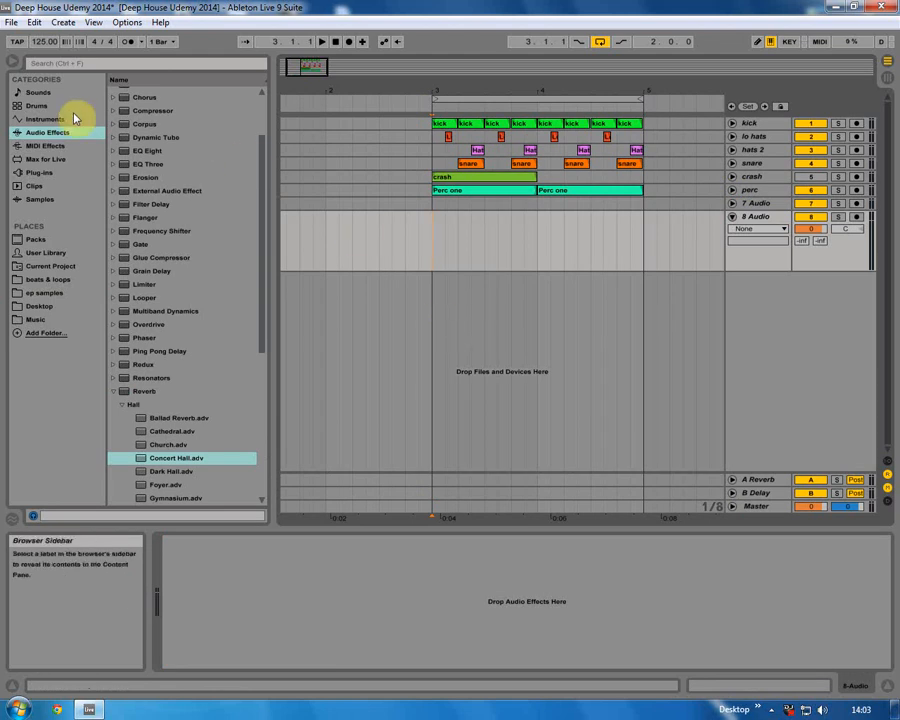
{"action": "left_click", "coordinate": [40, 106]}
{"action": "left_click", "coordinate": [44, 118]}
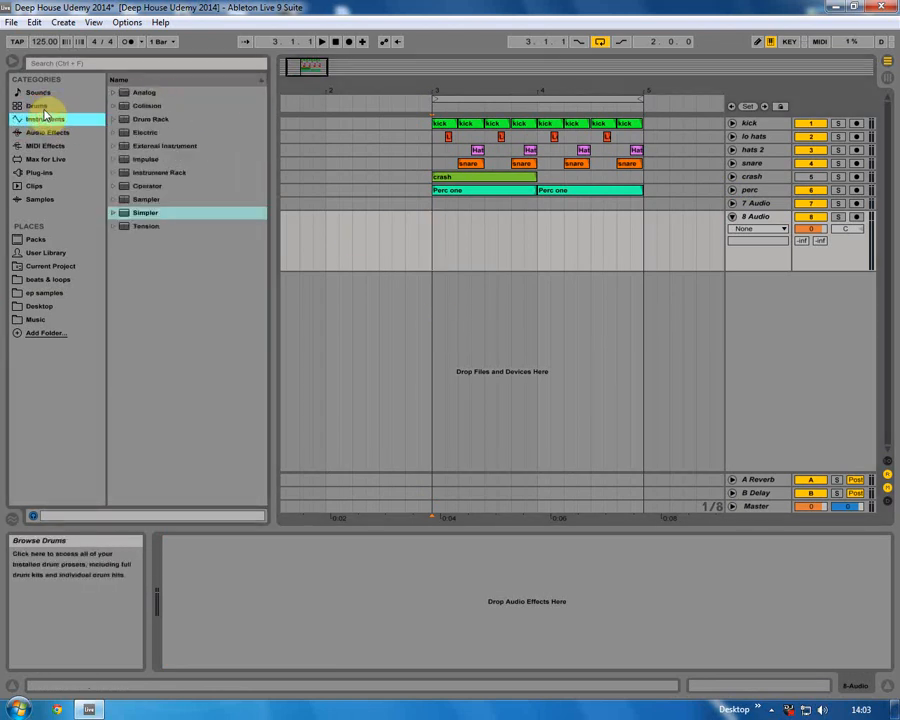
{"action": "left_click", "coordinate": [38, 106]}
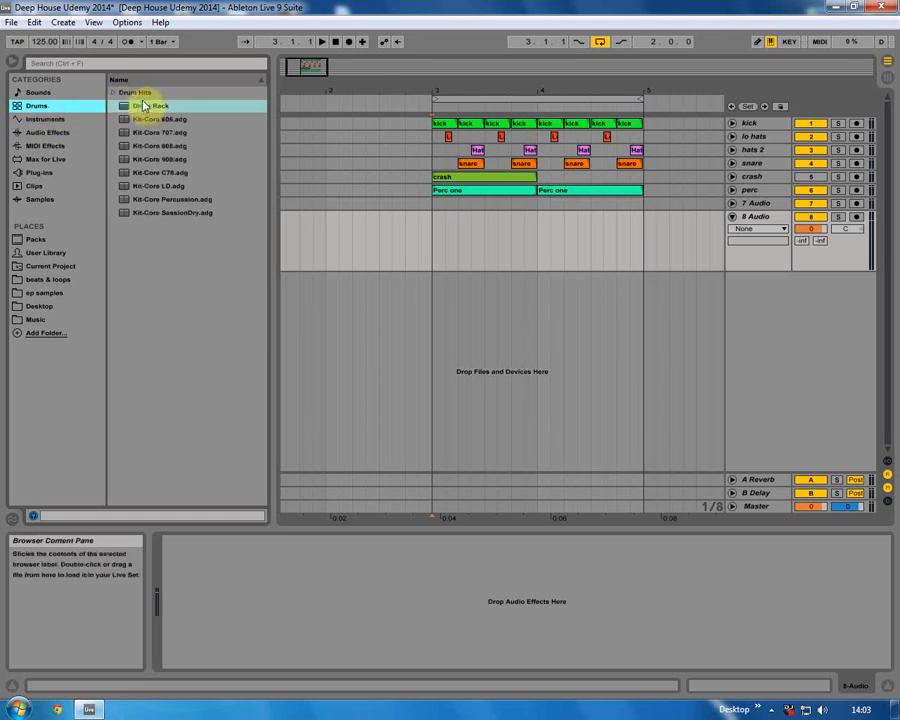
{"action": "left_click_drag", "start_coordinate": [145, 108], "coordinate": [462, 308]}
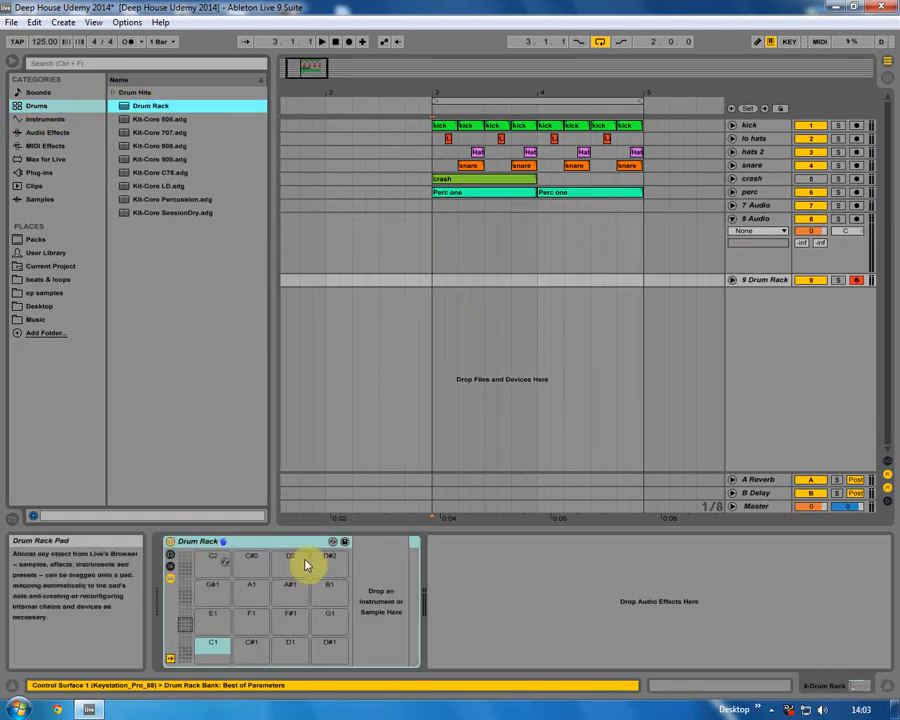
Load Congo 2, Congo 3, Congo 4 and Congo 1 from the Desktop sample folder onto the first four Drum Rack pads.
{"action": "left_click", "coordinate": [35, 307]}
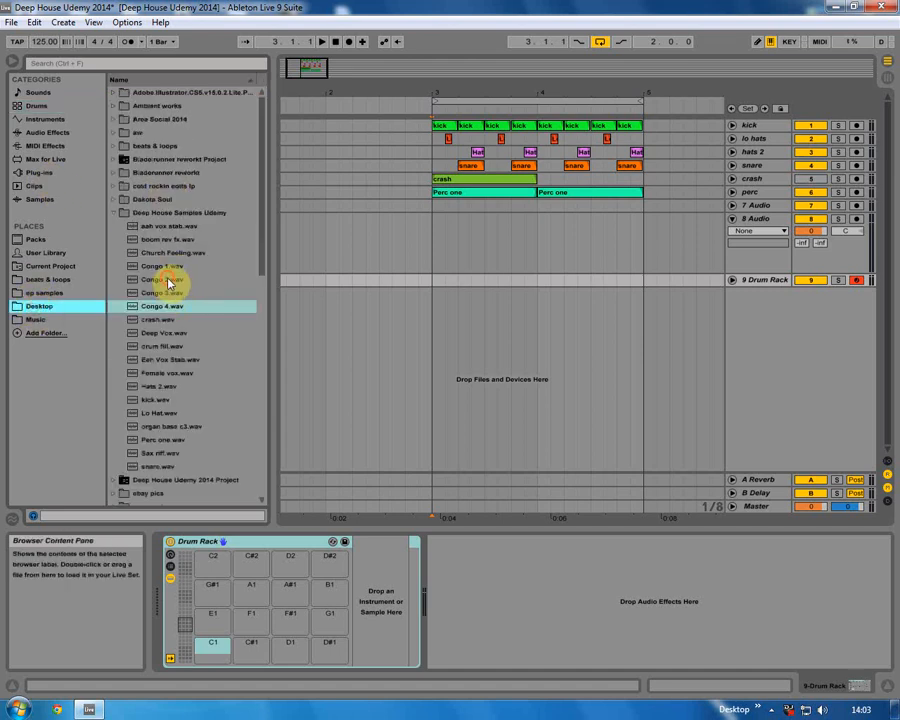
{"action": "left_click", "coordinate": [160, 281]}
{"action": "left_click_drag", "start_coordinate": [160, 283], "coordinate": [222, 568]}
{"action": "left_click", "coordinate": [162, 293]}
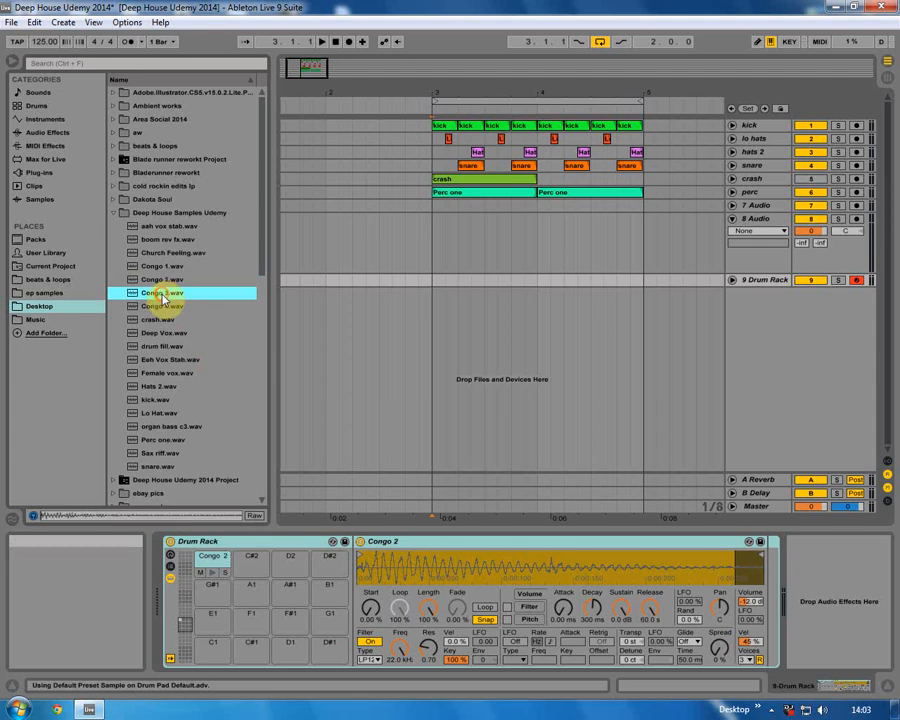
{"action": "left_click_drag", "start_coordinate": [161, 294], "coordinate": [240, 570]}
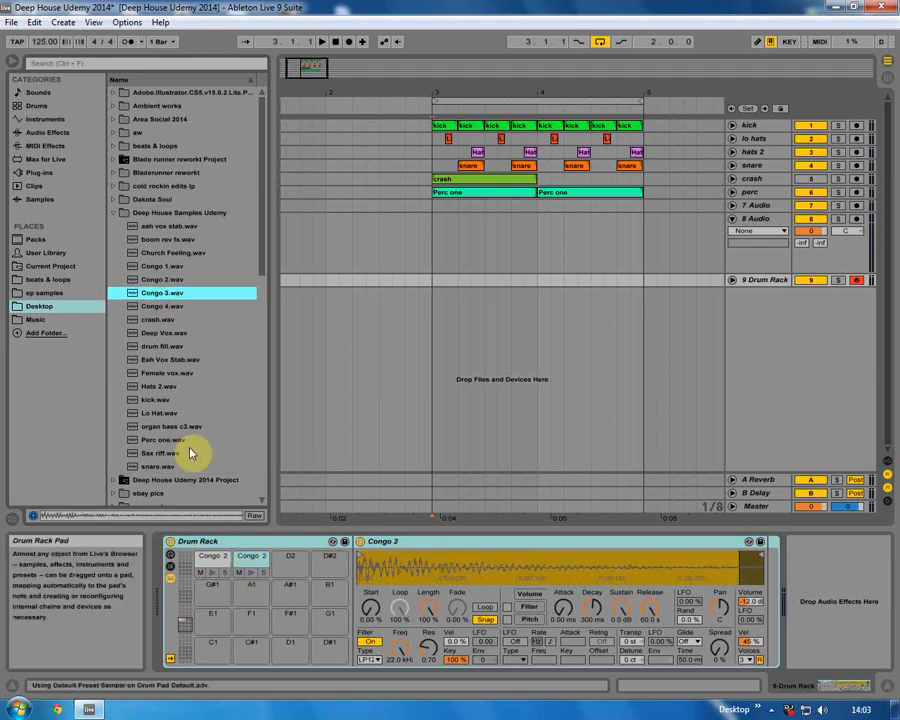
{"action": "left_click", "coordinate": [162, 306]}
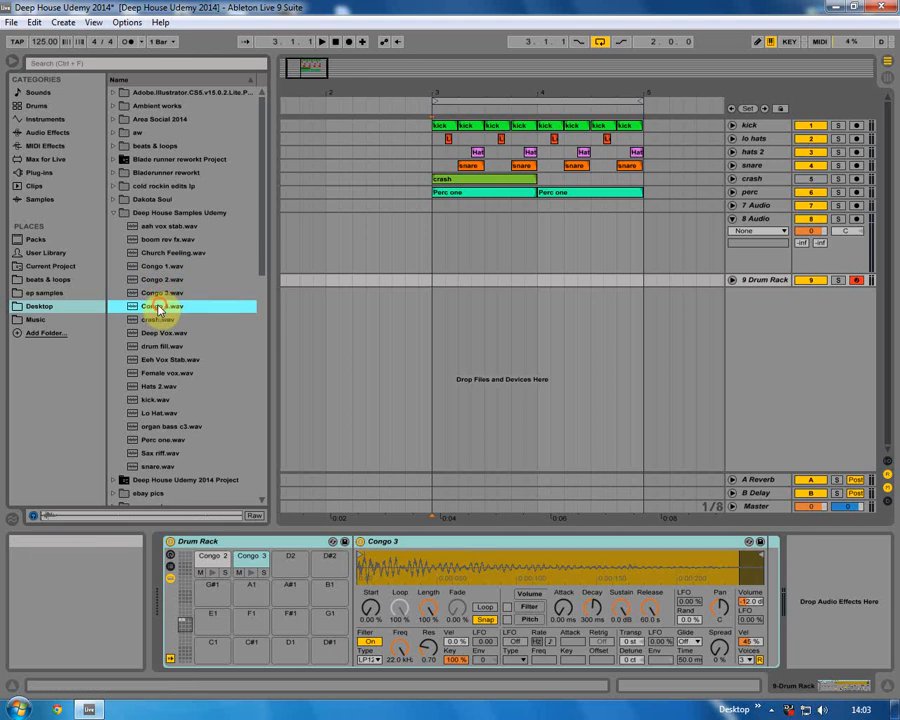
{"action": "left_click_drag", "start_coordinate": [156, 311], "coordinate": [296, 575]}
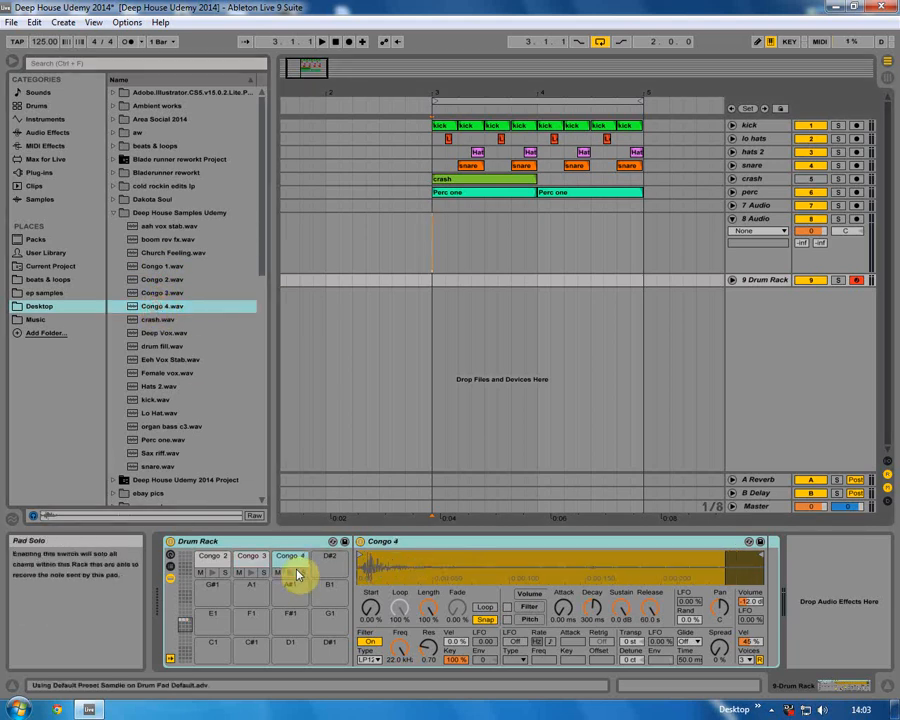
{"action": "left_click", "coordinate": [157, 268]}
{"action": "left_click_drag", "start_coordinate": [181, 298], "coordinate": [318, 563]}
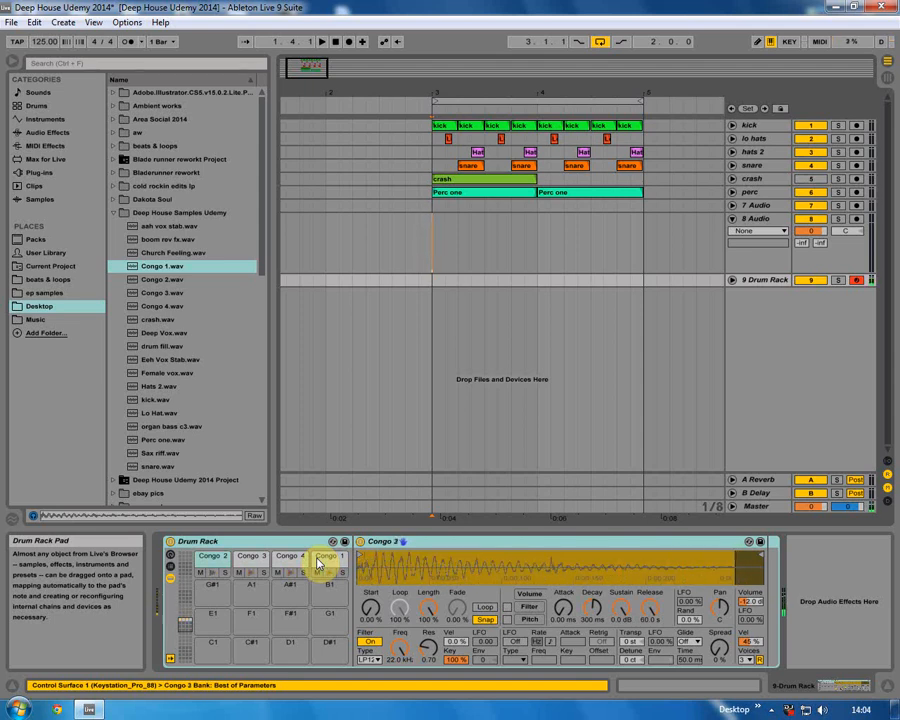
Turn on the metronome and record a congo pattern on the Drum Rack track in the arrangement.
{"action": "left_click", "coordinate": [416, 326]}
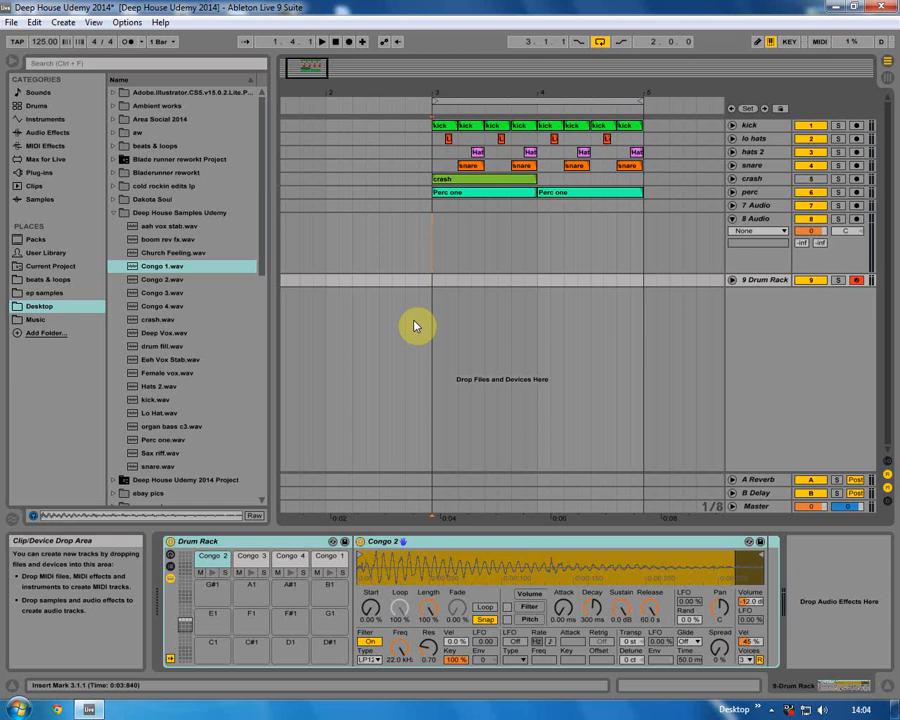
{"action": "left_click_drag", "start_coordinate": [320, 94], "coordinate": [317, 76]}
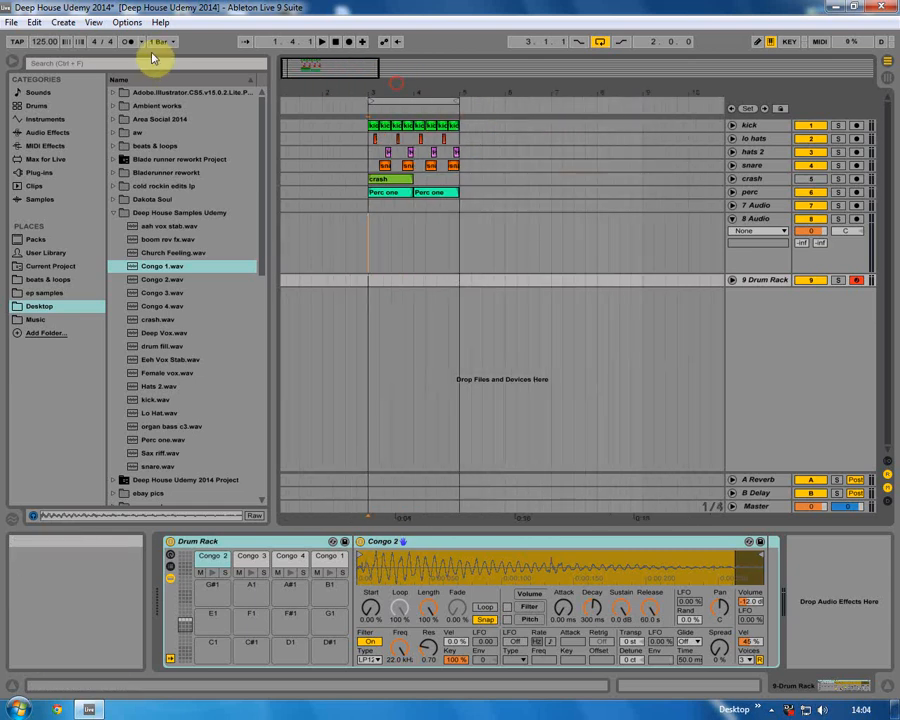
{"action": "left_click", "coordinate": [132, 43]}
{"action": "left_click", "coordinate": [294, 256]}
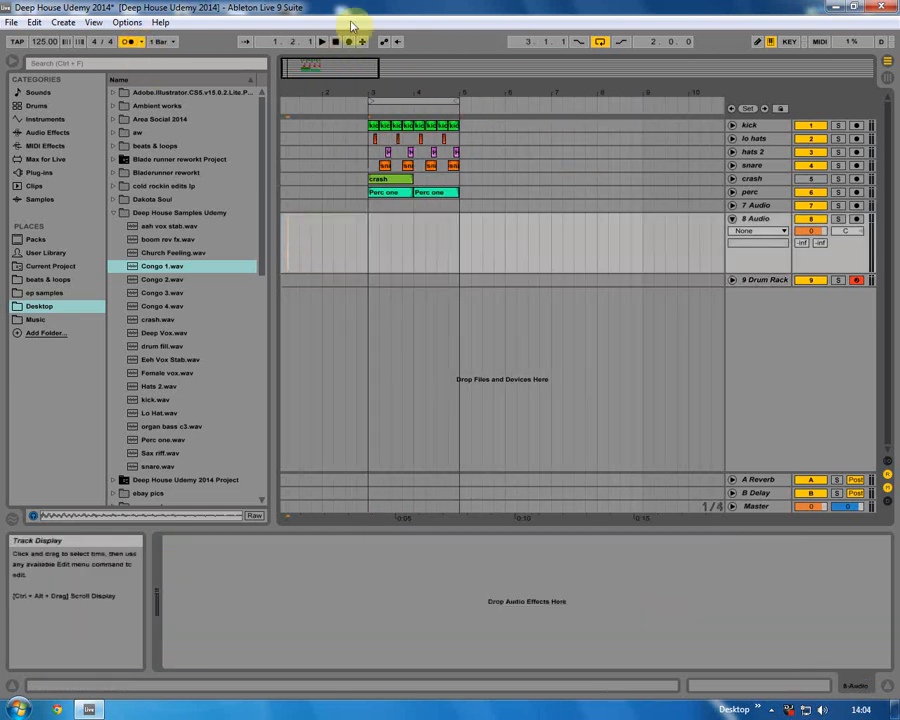
{"action": "left_click", "coordinate": [349, 42]}
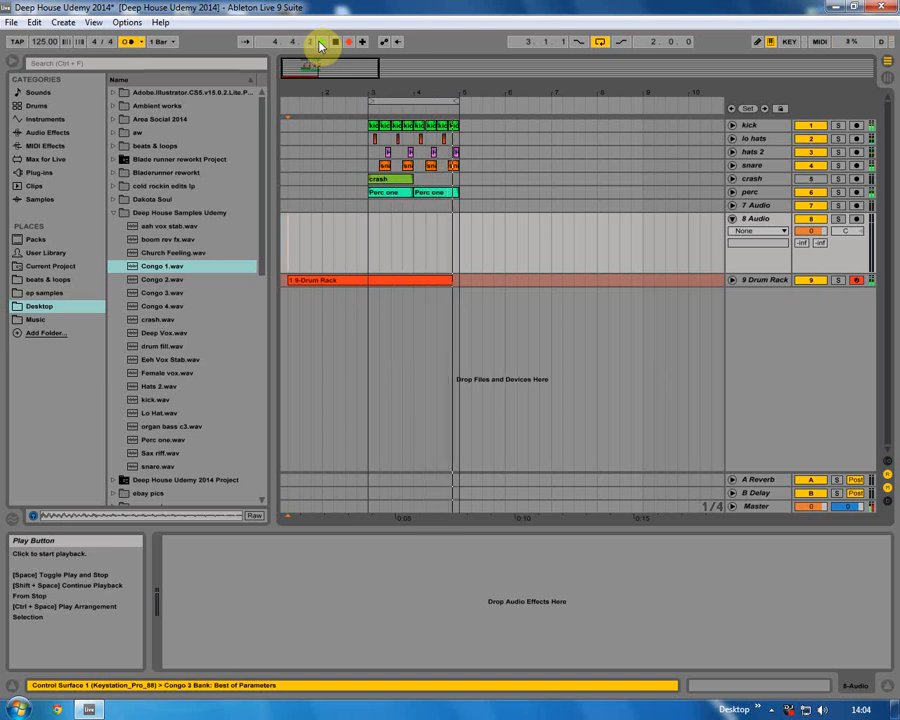
Delete the recorded part before bar 3 and open the remaining Drum Rack clip in the note editor.
{"action": "left_click", "coordinate": [320, 281]}
{"action": "key", "text": "Delete"}
{"action": "double_click", "coordinate": [408, 277]}
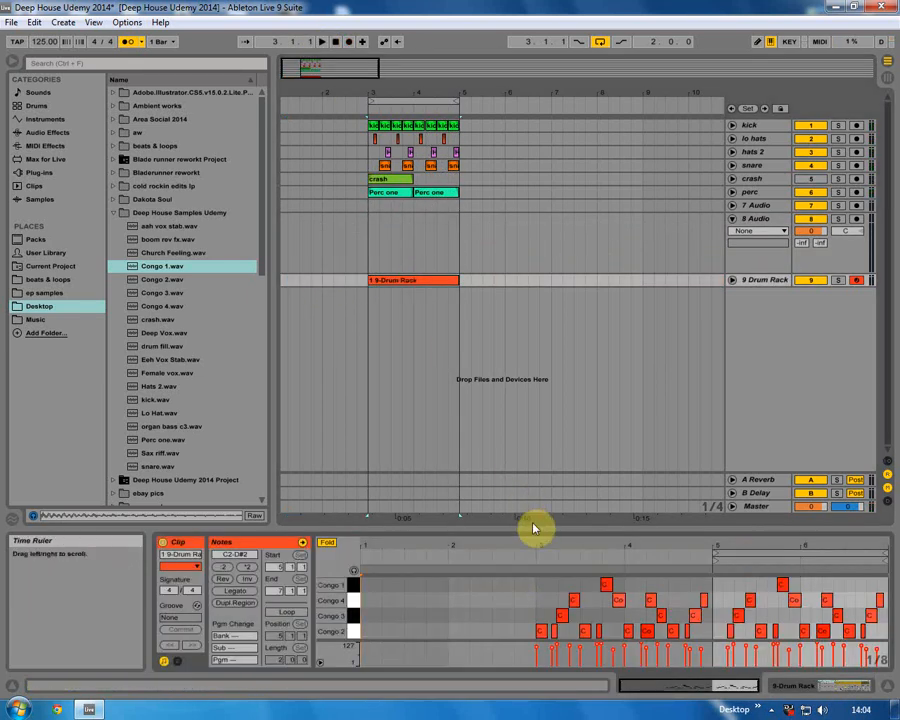
{"action": "left_click_drag", "start_coordinate": [541, 472], "coordinate": [500, 263]}
Delete the congo notes in the first two bars of the clip.
{"action": "left_click", "coordinate": [325, 266]}
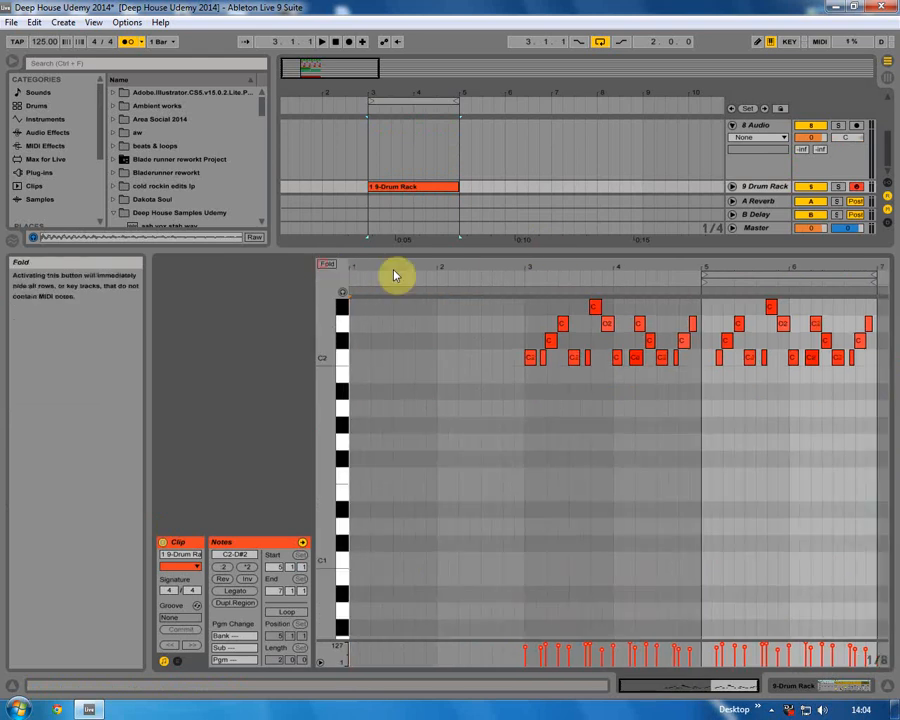
{"action": "left_click", "coordinate": [327, 266]}
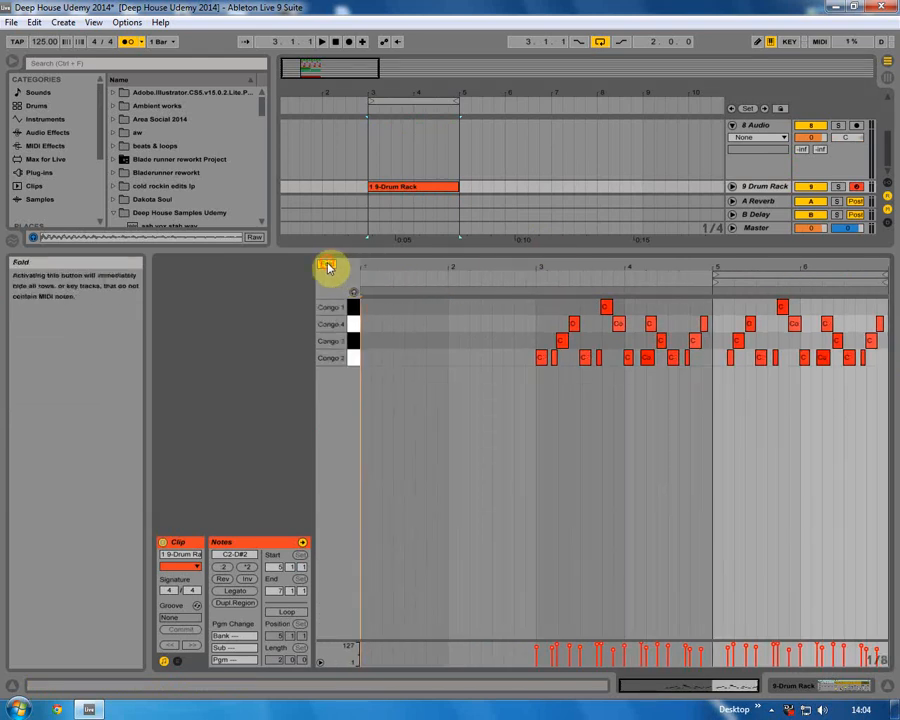
{"action": "left_click", "coordinate": [327, 266]}
{"action": "left_click_drag", "start_coordinate": [490, 408], "coordinate": [690, 304]}
{"action": "key", "text": "Delete"}
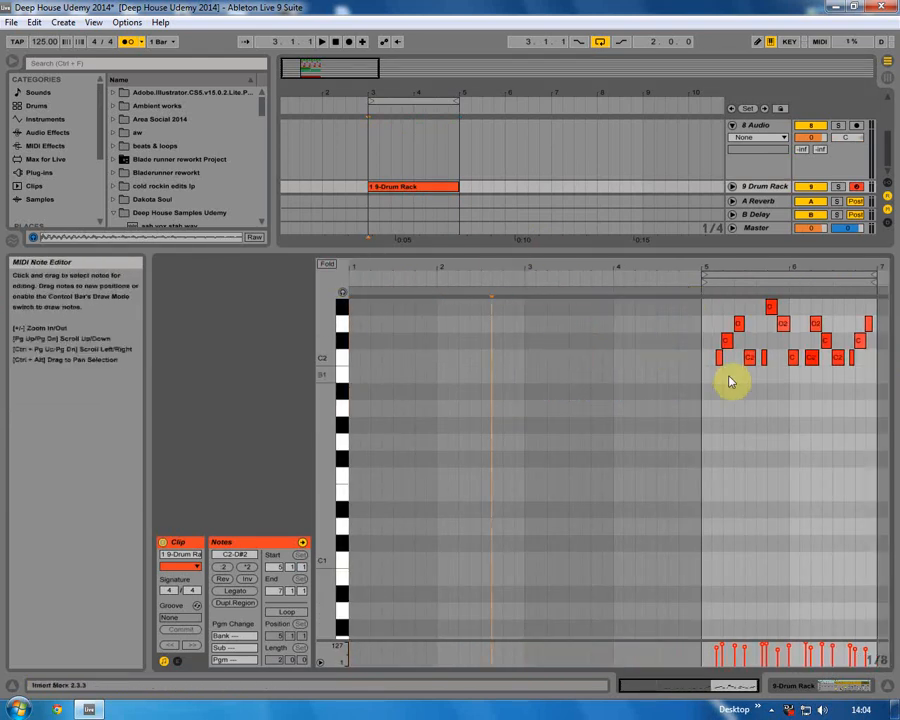
Select the remaining congo notes and quantize them.
{"action": "left_click_drag", "start_coordinate": [722, 361], "coordinate": [874, 271]}
{"action": "left_click", "coordinate": [34, 22]}
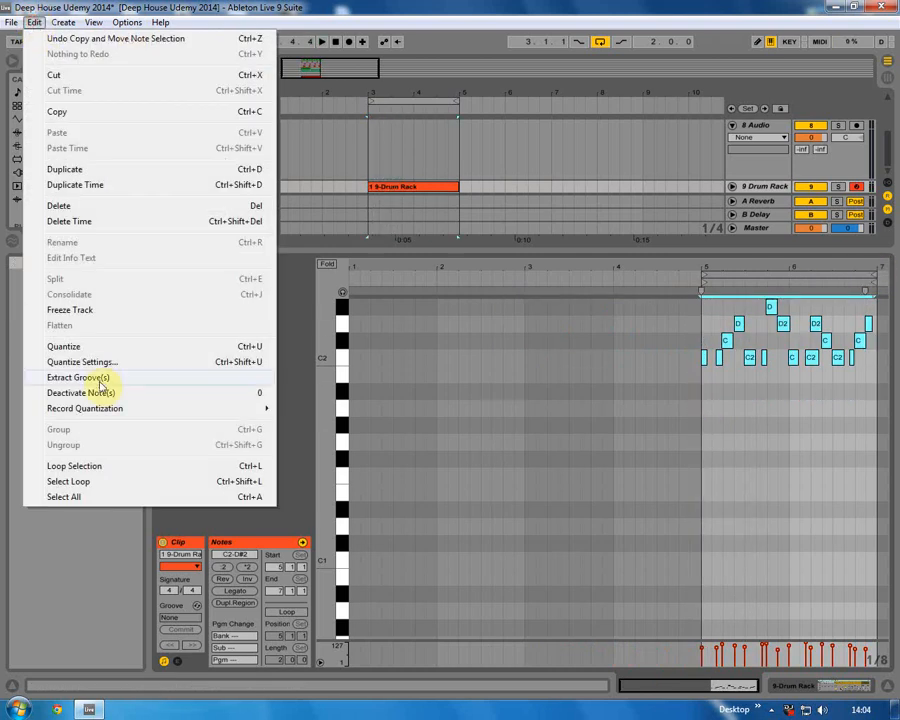
{"action": "left_click", "coordinate": [84, 348]}
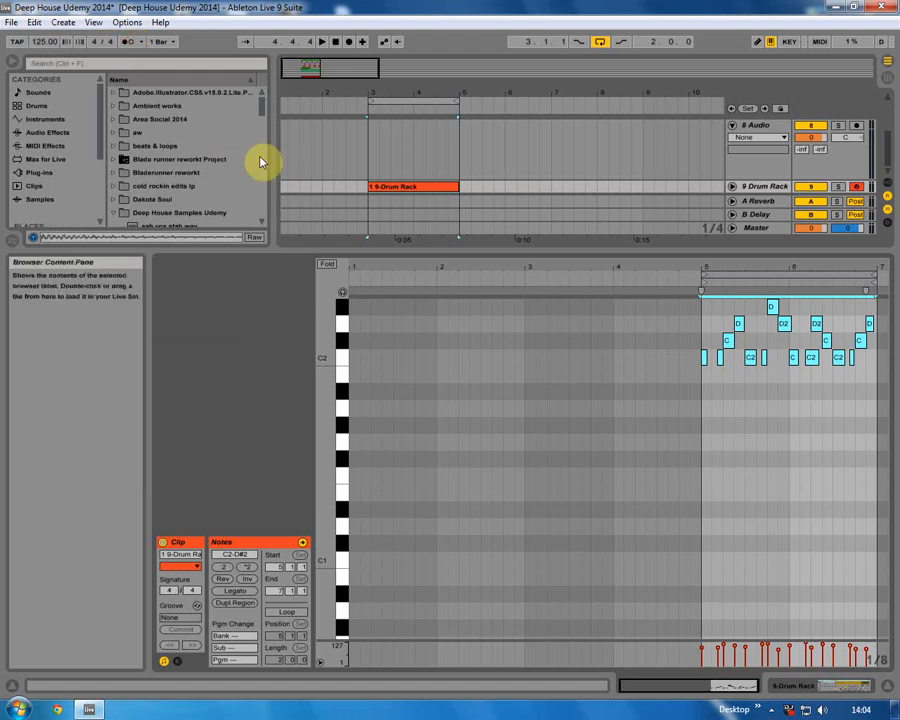
Zoom into the notes and shift the congo notes down a semitone and back up.
{"action": "left_click_drag", "start_coordinate": [788, 272], "coordinate": [727, 340]}
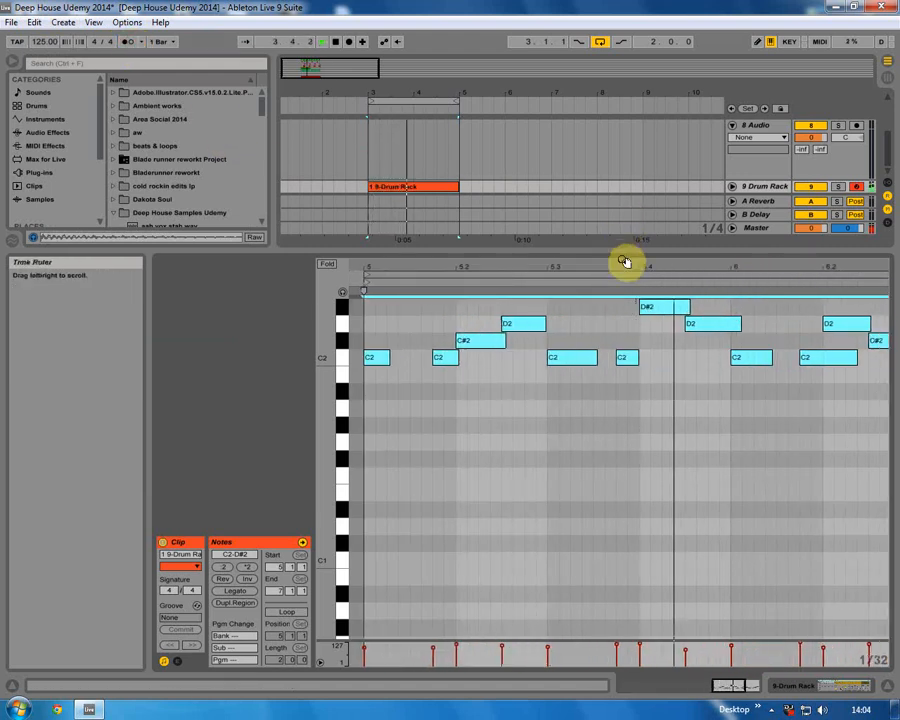
{"action": "left_click_drag", "start_coordinate": [619, 266], "coordinate": [714, 215]}
{"action": "left_click_drag", "start_coordinate": [793, 279], "coordinate": [707, 368]}
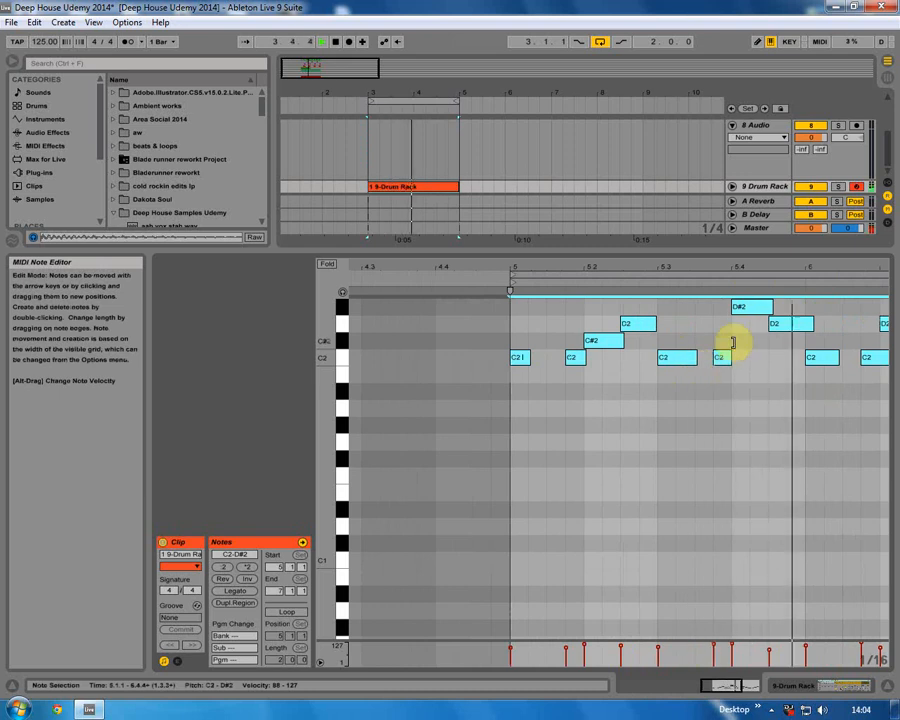
{"action": "left_click_drag", "start_coordinate": [752, 318], "coordinate": [747, 330]}
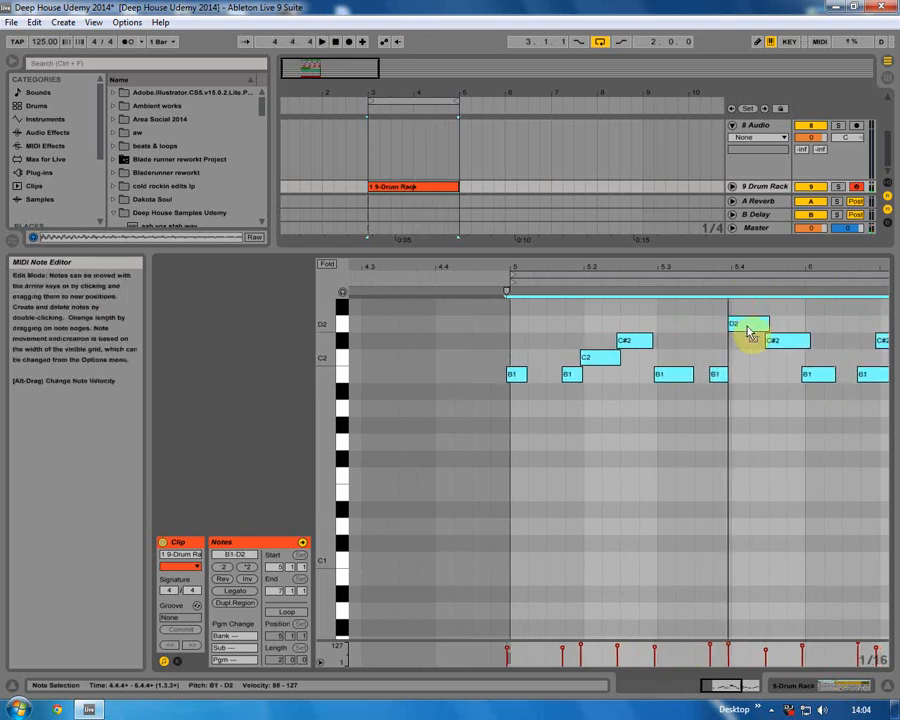
{"action": "left_click", "coordinate": [748, 269]}
{"action": "key", "text": "Up"}
Adjust the timing of two D2 congo notes in the clip.
{"action": "left_click", "coordinate": [727, 385]}
{"action": "left_click_drag", "start_coordinate": [742, 380], "coordinate": [773, 398]}
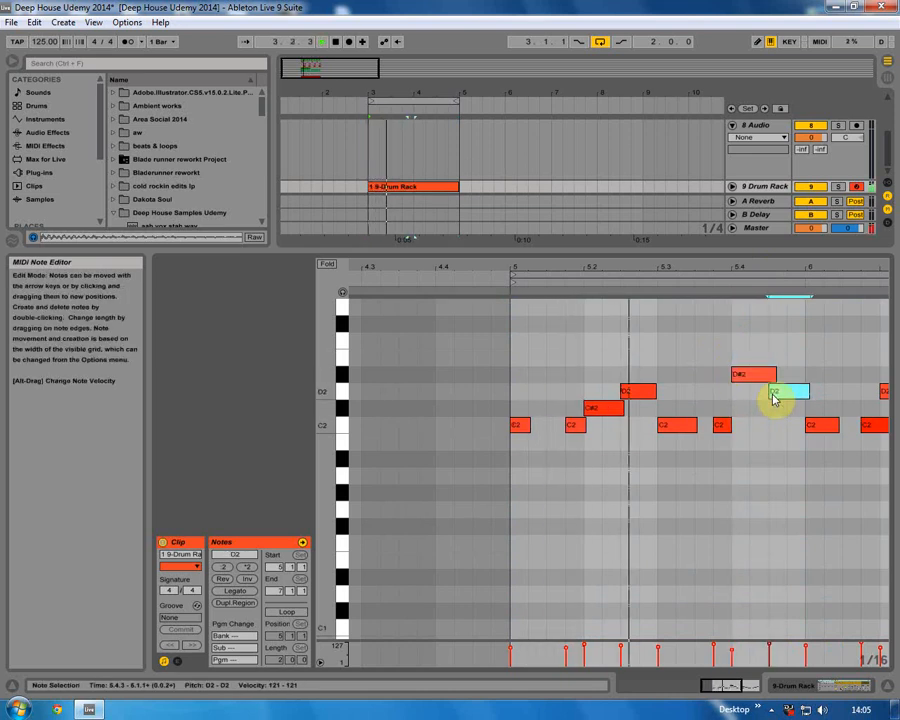
{"action": "left_click_drag", "start_coordinate": [772, 265], "coordinate": [717, 295]}
{"action": "left_click_drag", "start_coordinate": [765, 394], "coordinate": [785, 394]}
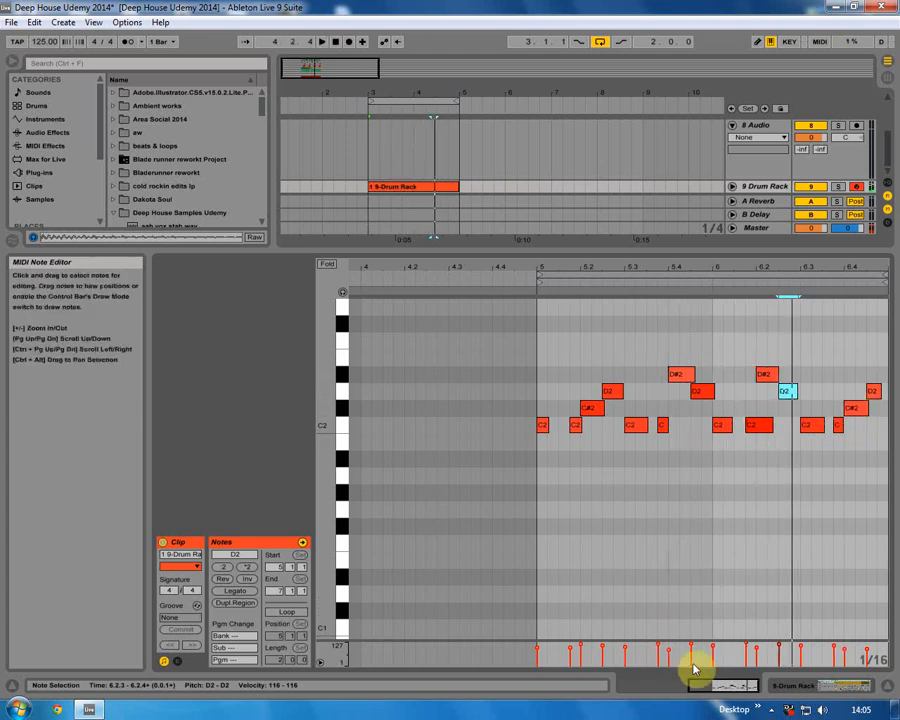
Add the Concert Hall reverb preset to the Drum Rack track's device chain.
{"action": "left_click", "coordinate": [843, 686]}
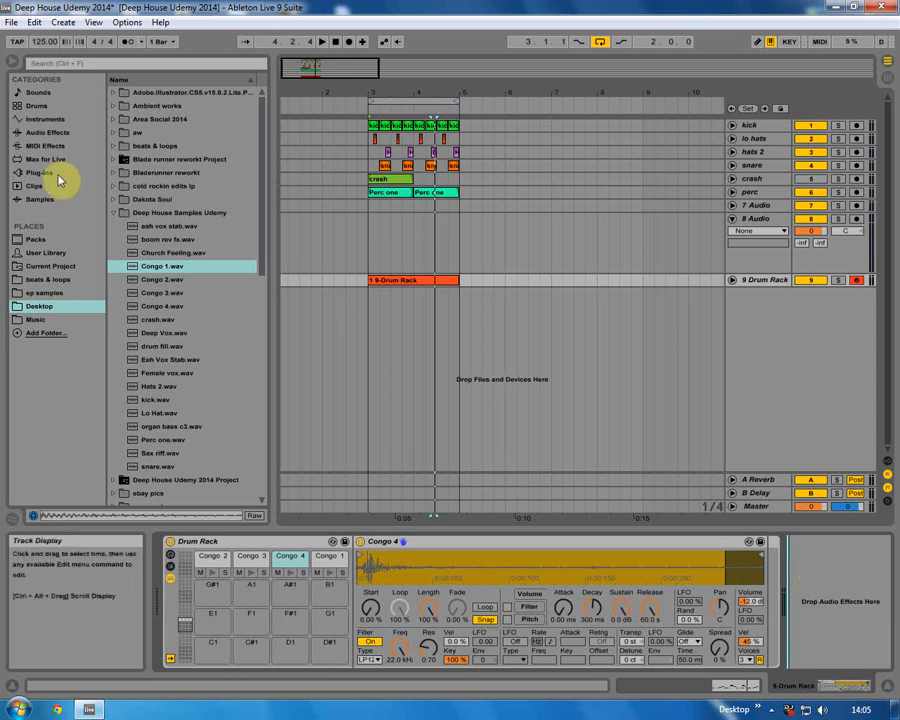
{"action": "left_click", "coordinate": [30, 119]}
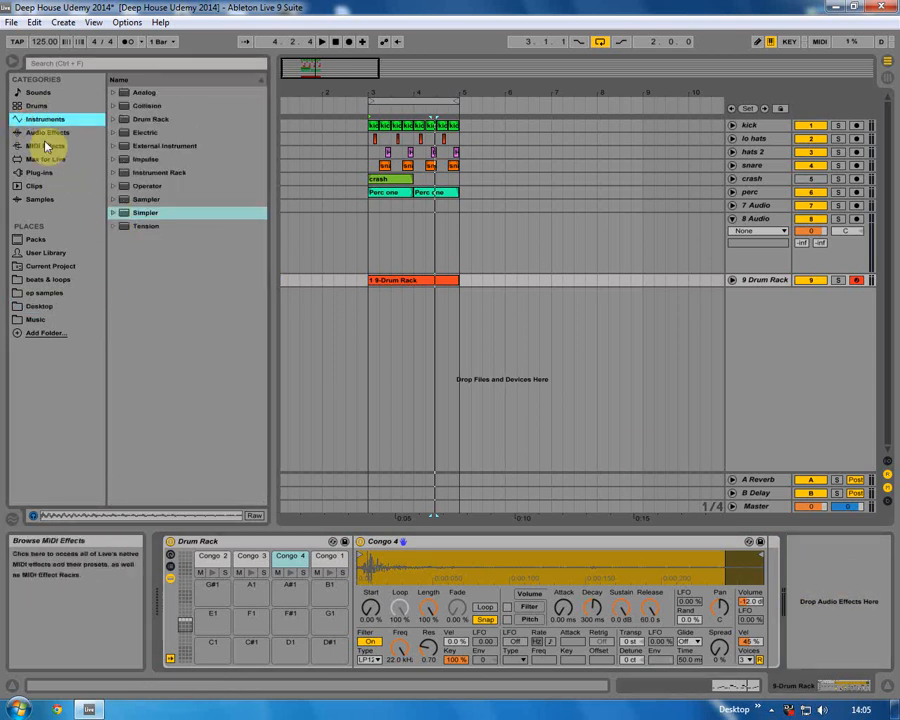
{"action": "left_click", "coordinate": [45, 132]}
{"action": "left_click_drag", "start_coordinate": [175, 460], "coordinate": [805, 562]}
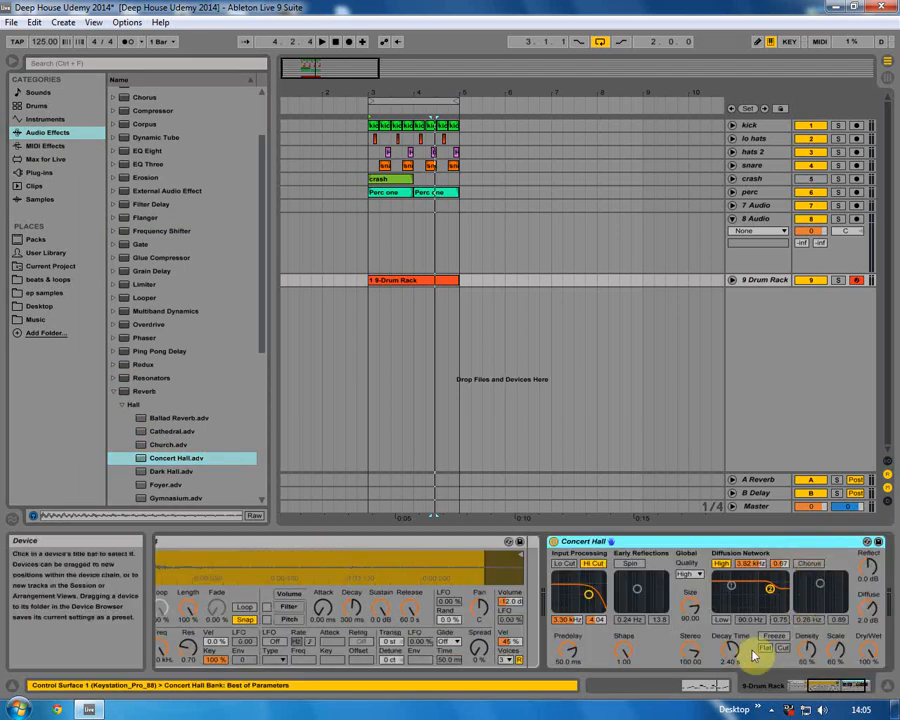
Set the Concert Hall reverb's decay time to 851 ms and its dry/wet mix to 25%.
{"action": "left_click_drag", "start_coordinate": [734, 652], "coordinate": [734, 665]}
{"action": "left_click_drag", "start_coordinate": [870, 648], "coordinate": [870, 675]}
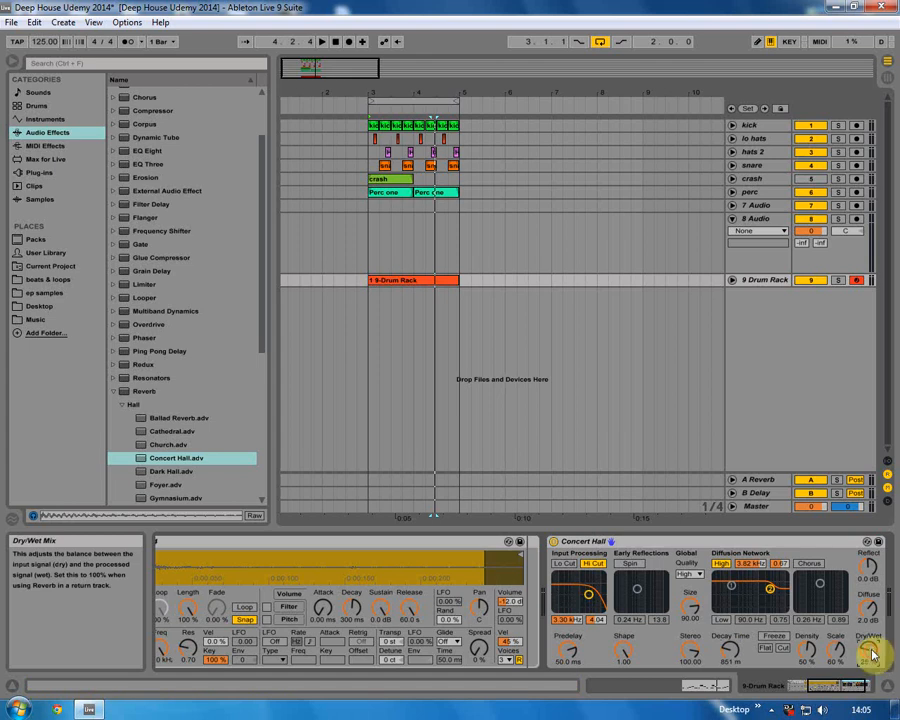
Solo the Drum Rack track, open its congo clip and move the short C2 congo note slightly later, trying the D#2 note in other positions.
{"action": "left_click", "coordinate": [839, 280]}
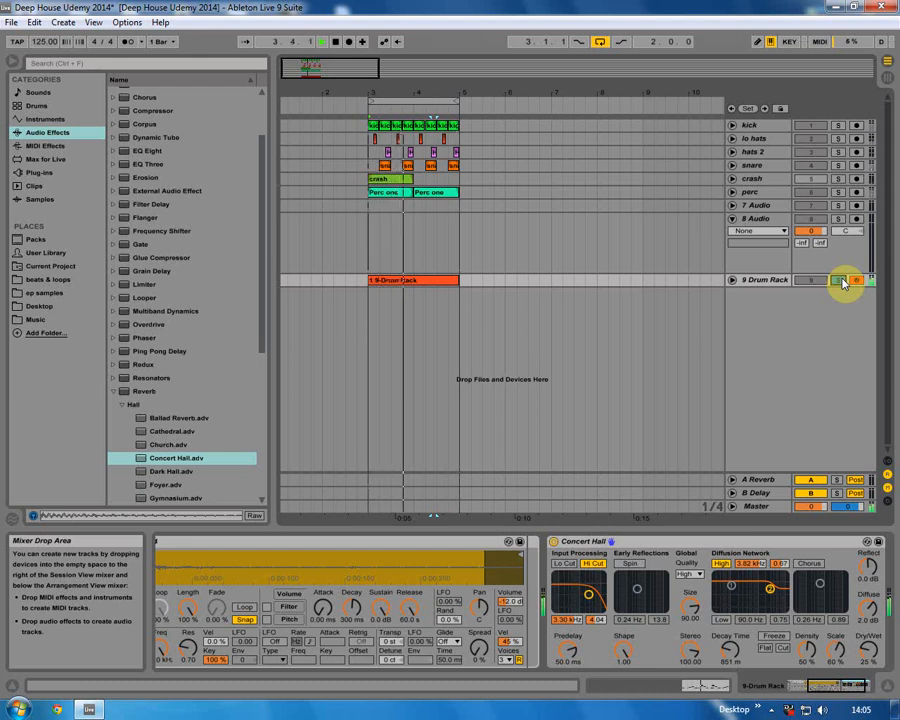
{"action": "double_click", "coordinate": [402, 281]}
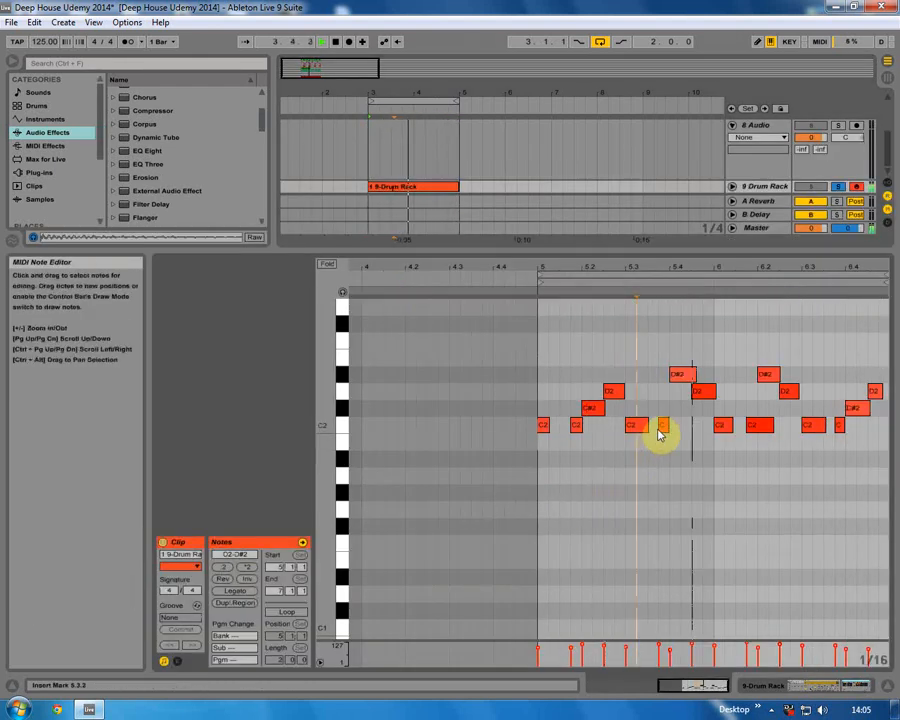
{"action": "left_click_drag", "start_coordinate": [664, 430], "coordinate": [664, 414]}
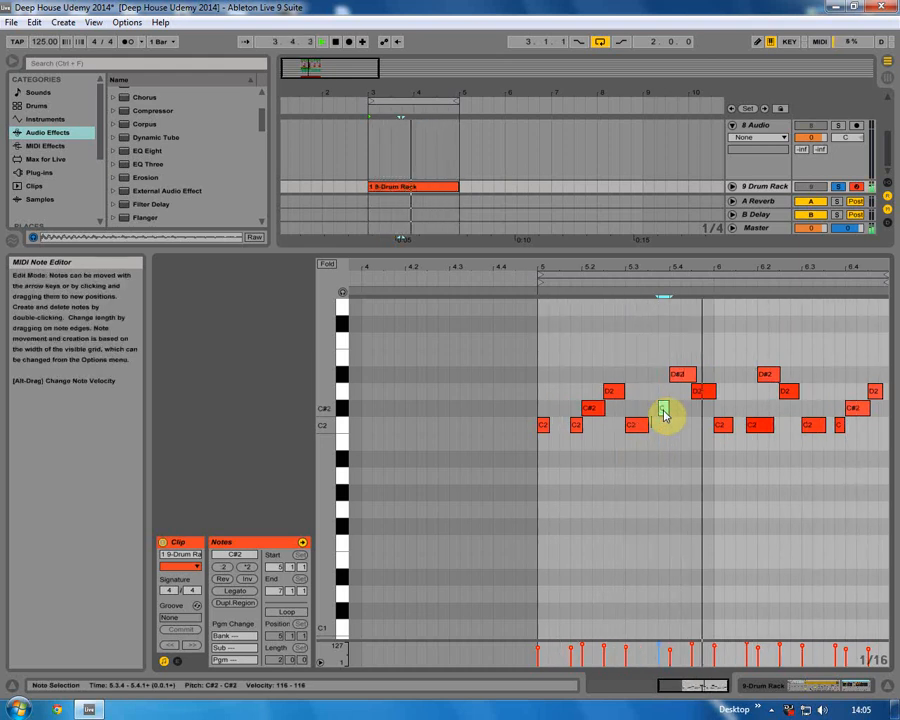
{"action": "left_click_drag", "start_coordinate": [664, 413], "coordinate": [664, 402]}
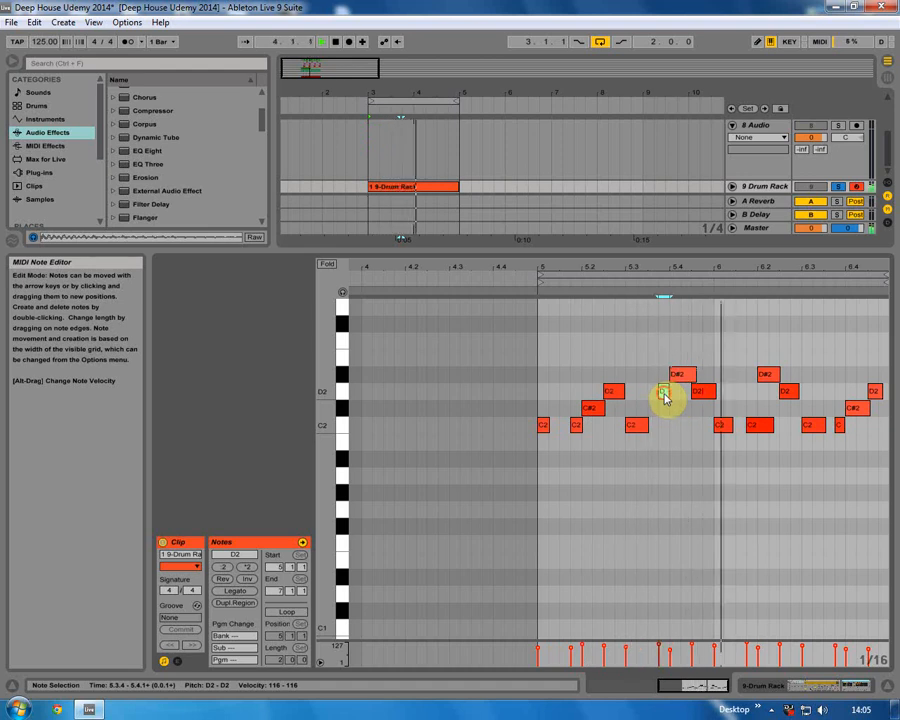
{"action": "left_click_drag", "start_coordinate": [664, 398], "coordinate": [678, 428]}
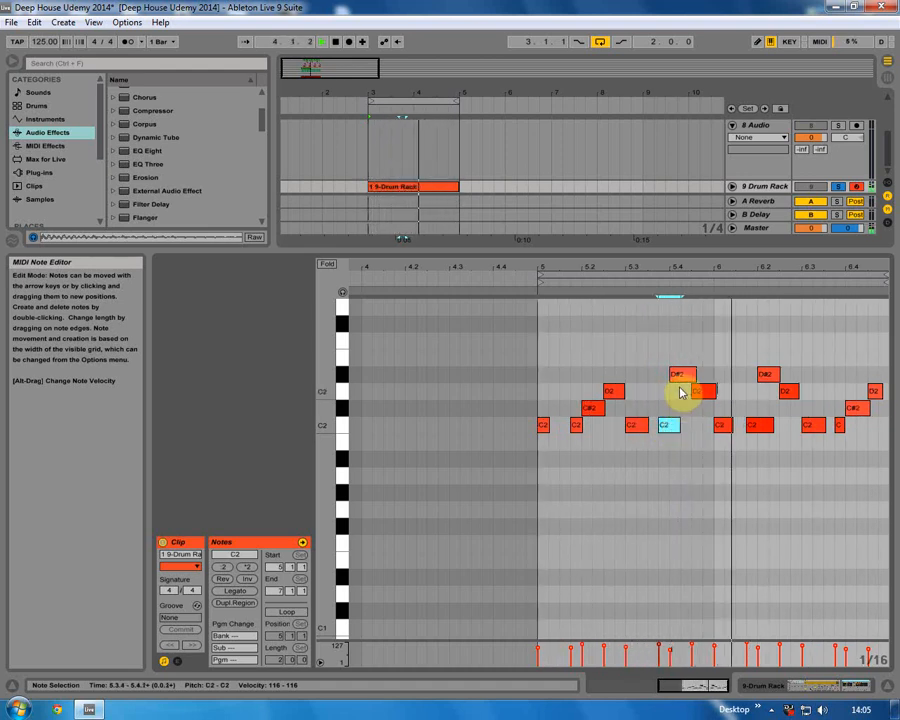
{"action": "left_click_drag", "start_coordinate": [679, 376], "coordinate": [693, 381]}
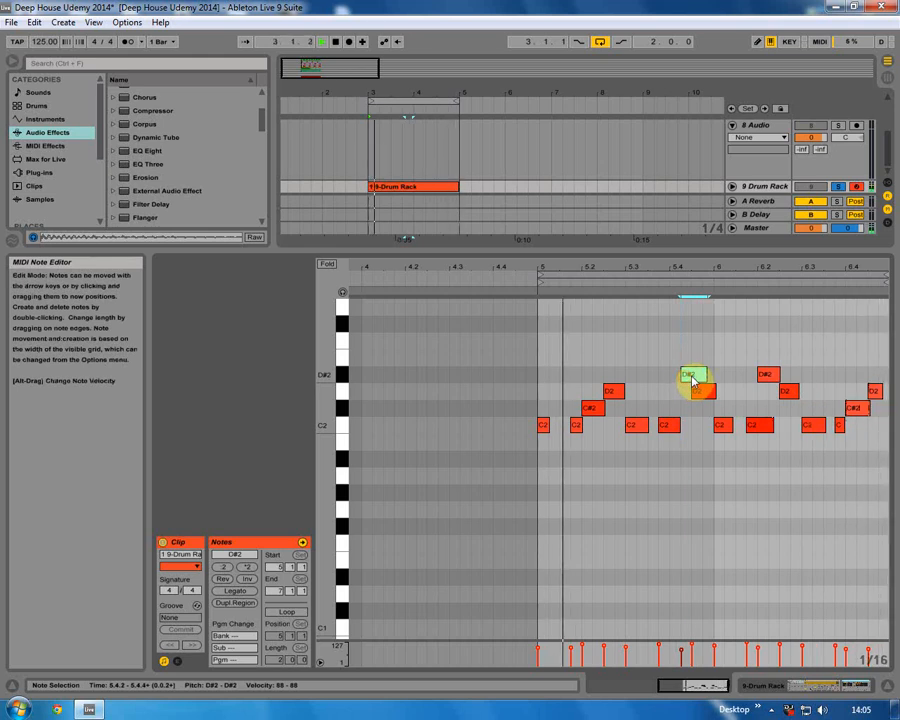
{"action": "left_click_drag", "start_coordinate": [693, 381], "coordinate": [680, 377]}
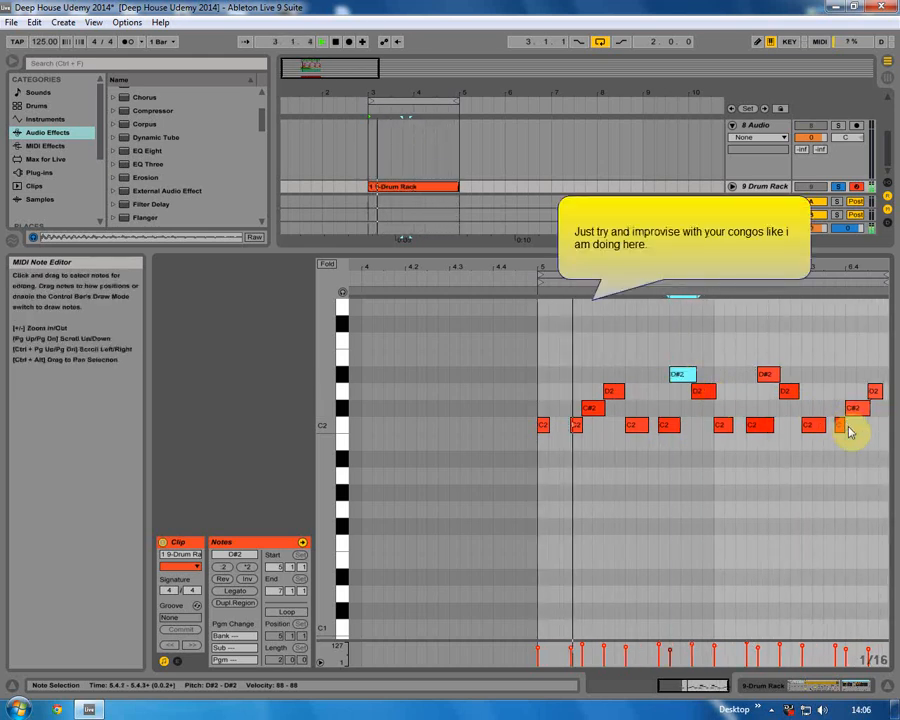
Solo the perc track alongside the congos and nudge the D#2 congo note slightly earlier.
{"action": "scroll", "coordinate": [770, 146], "scroll_direction": "up", "scroll_amount": 3}
{"action": "left_click", "coordinate": [837, 131]}
{"action": "left_click", "coordinate": [837, 141]}
{"action": "left_click", "coordinate": [681, 377]}
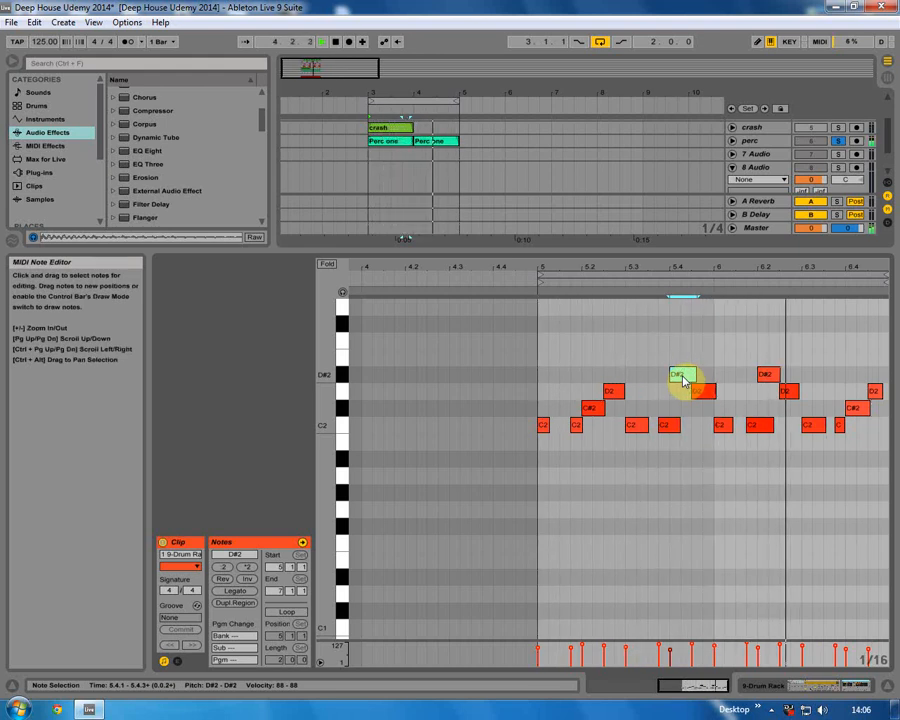
{"action": "mouse_move", "coordinate": [681, 377]}
{"action": "left_mouse_down"}
{"action": "mouse_move", "coordinate": [679, 395]}
{"action": "mouse_move", "coordinate": [677, 375]}
{"action": "left_mouse_up"}
Audition the congos with various drum tracks soloed, then clear all the solos.
{"action": "left_click", "coordinate": [884, 686]}
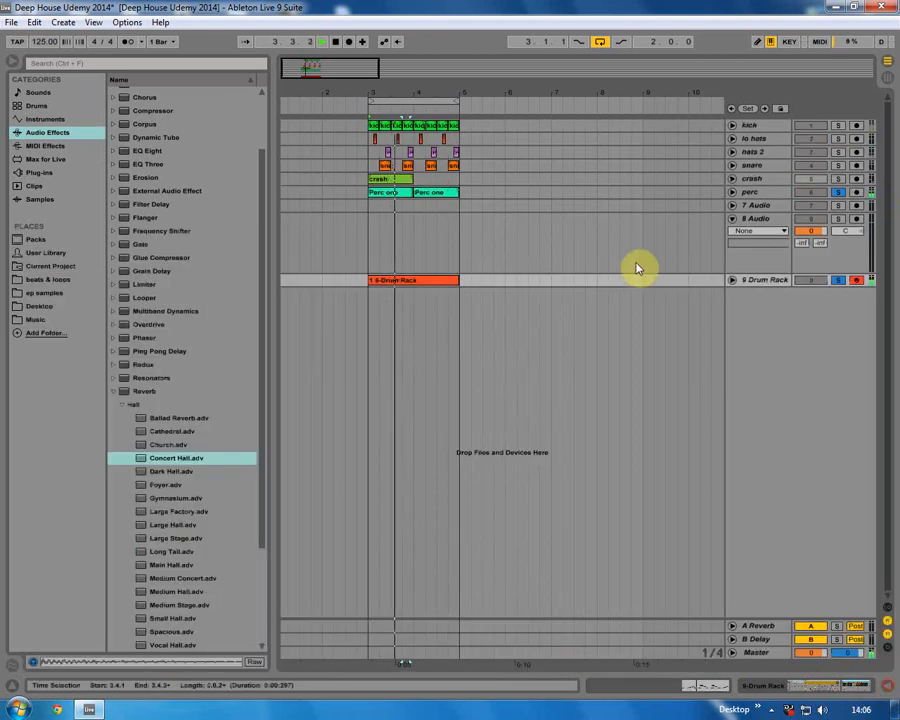
{"action": "left_click", "coordinate": [839, 126], "text": "ctrl"}
{"action": "left_click", "coordinate": [835, 139], "text": "ctrl"}
{"action": "left_click", "coordinate": [840, 152], "text": "ctrl"}
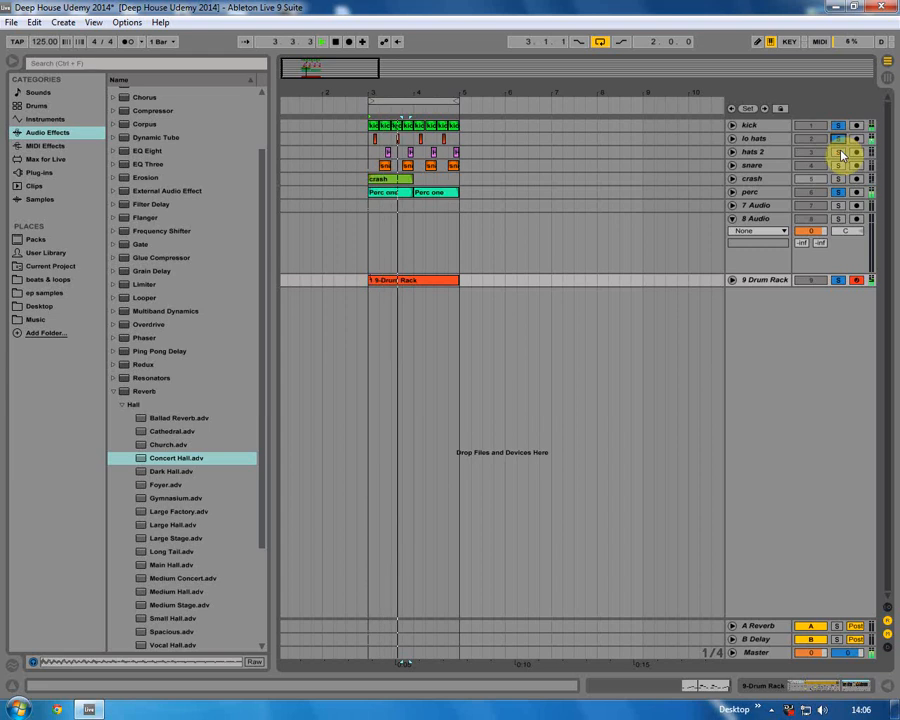
{"action": "left_click", "coordinate": [838, 140], "text": "ctrl"}
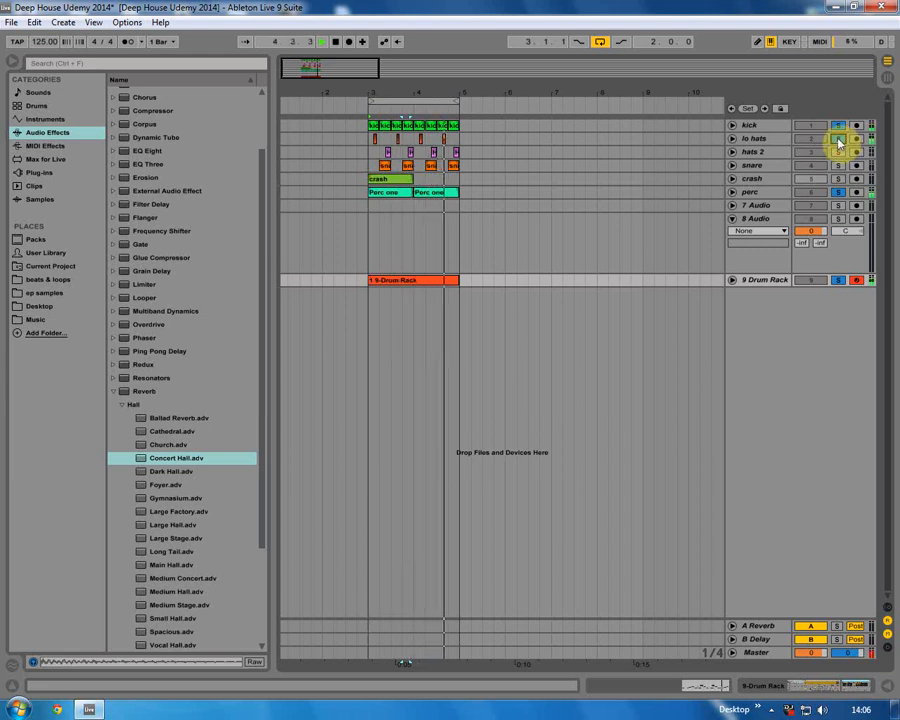
{"action": "left_click", "coordinate": [838, 140]}
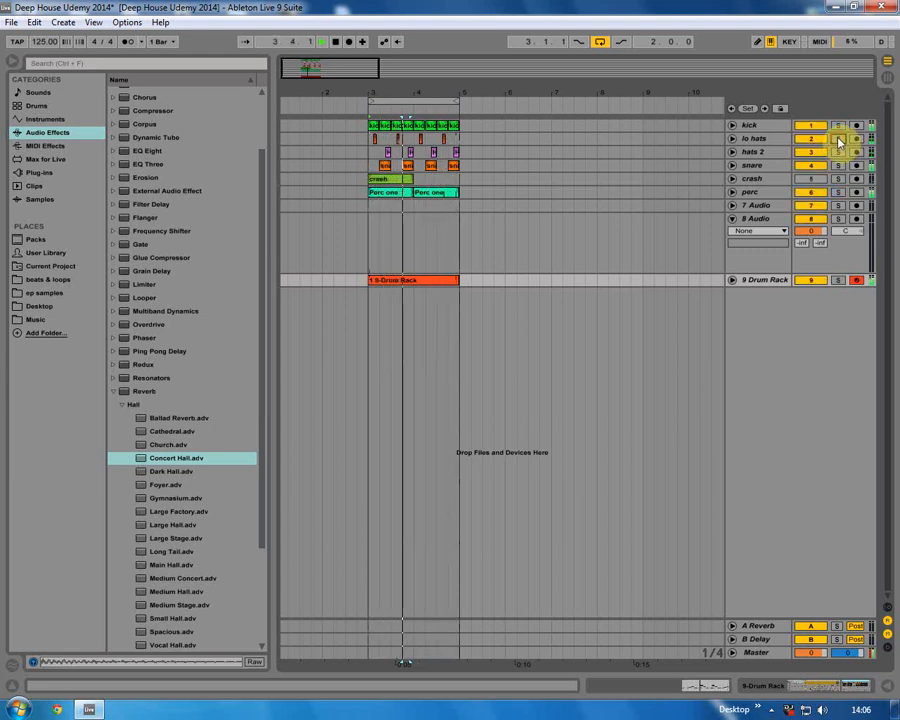
Inspect the track levels in the Session View mixer, including the Drum Rack channel.
{"action": "left_click", "coordinate": [888, 76]}
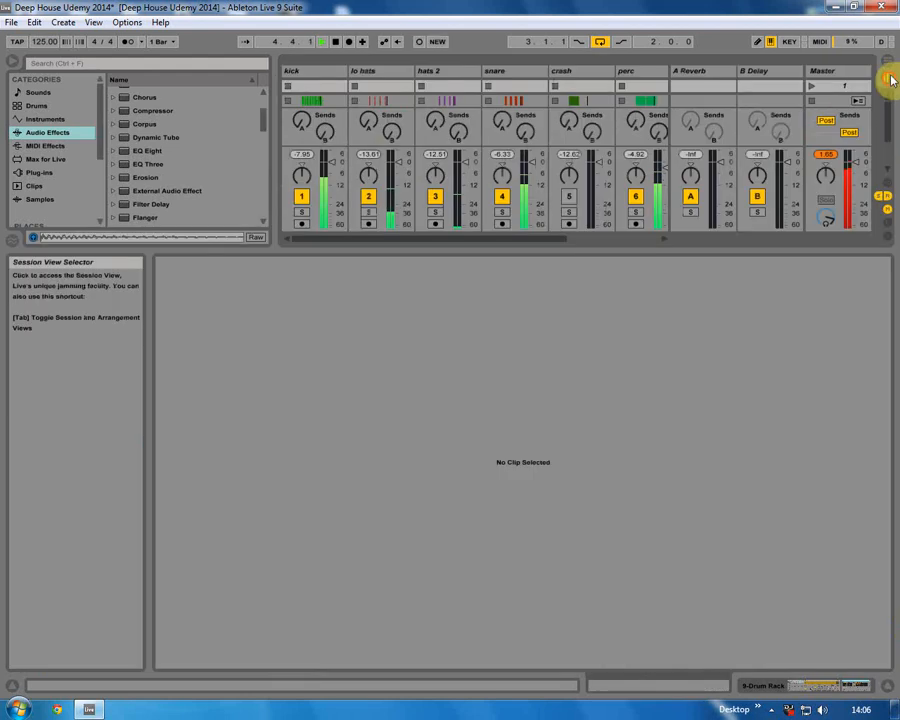
{"action": "left_click", "coordinate": [576, 250]}
{"action": "left_click_drag", "start_coordinate": [585, 309], "coordinate": [602, 466]}
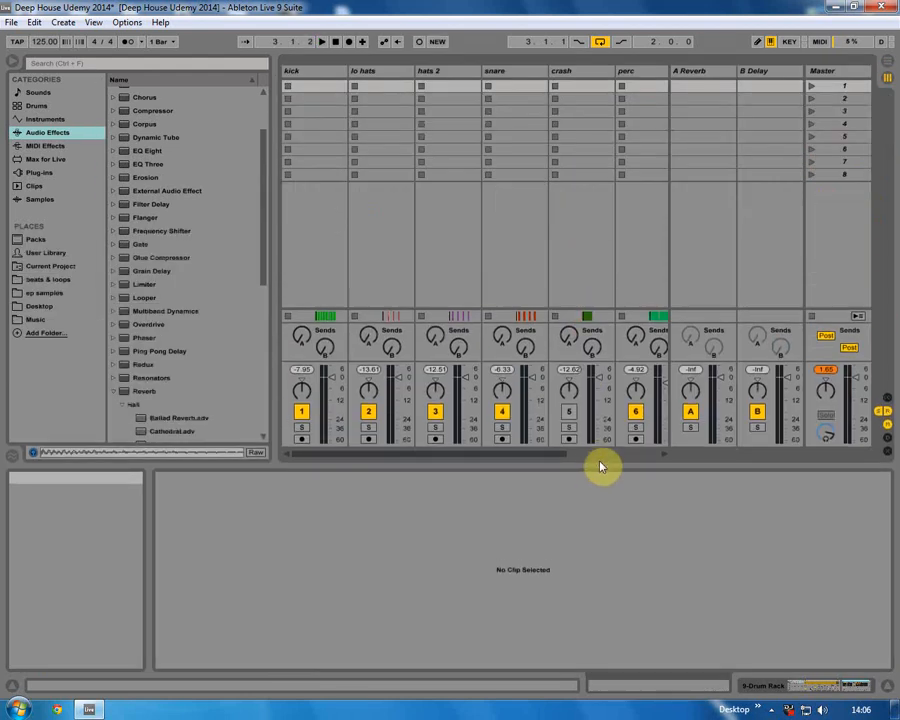
{"action": "left_click_drag", "start_coordinate": [547, 455], "coordinate": [648, 463]}
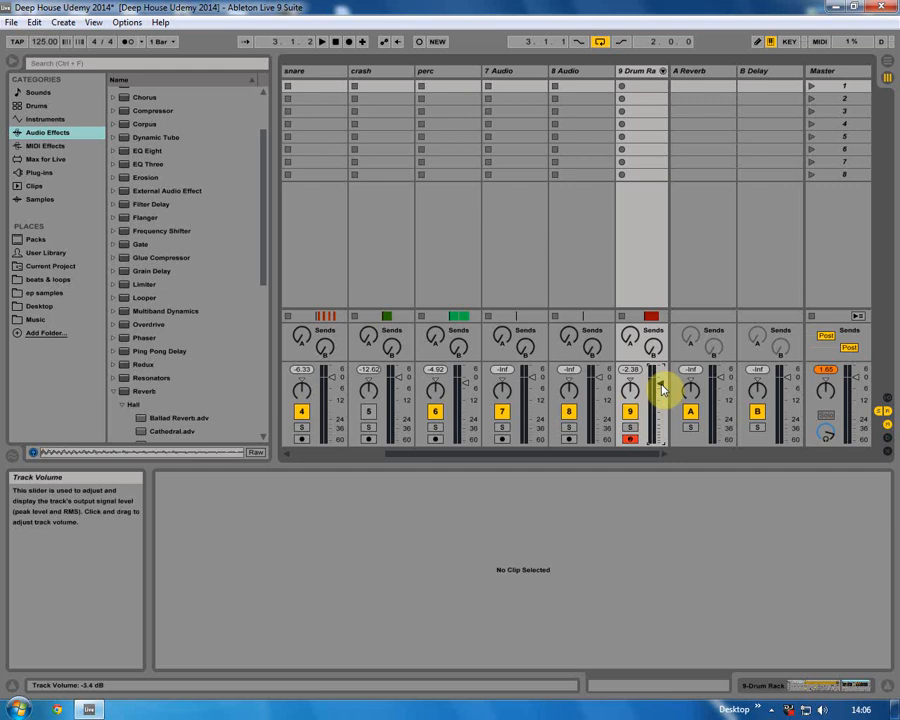
{"action": "left_click", "coordinate": [888, 60]}
Place the drum fill.wav sample from the Desktop samples folder on the 7 Audio track near bar 4.3.
{"action": "left_click", "coordinate": [372, 280]}
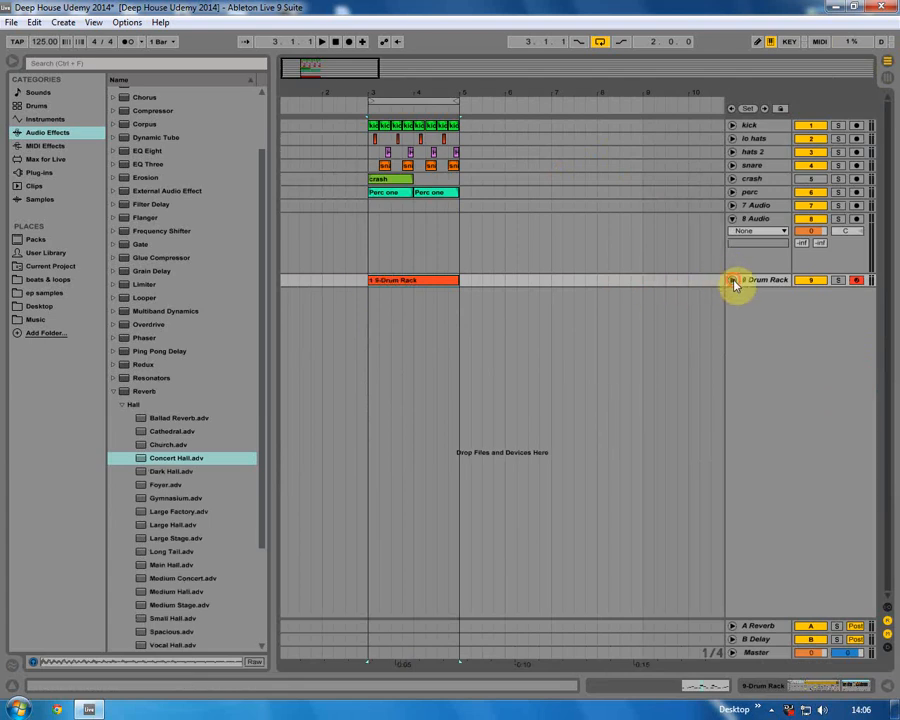
{"action": "left_click", "coordinate": [732, 281]}
{"action": "left_click", "coordinate": [732, 281]}
{"action": "left_click", "coordinate": [754, 204]}
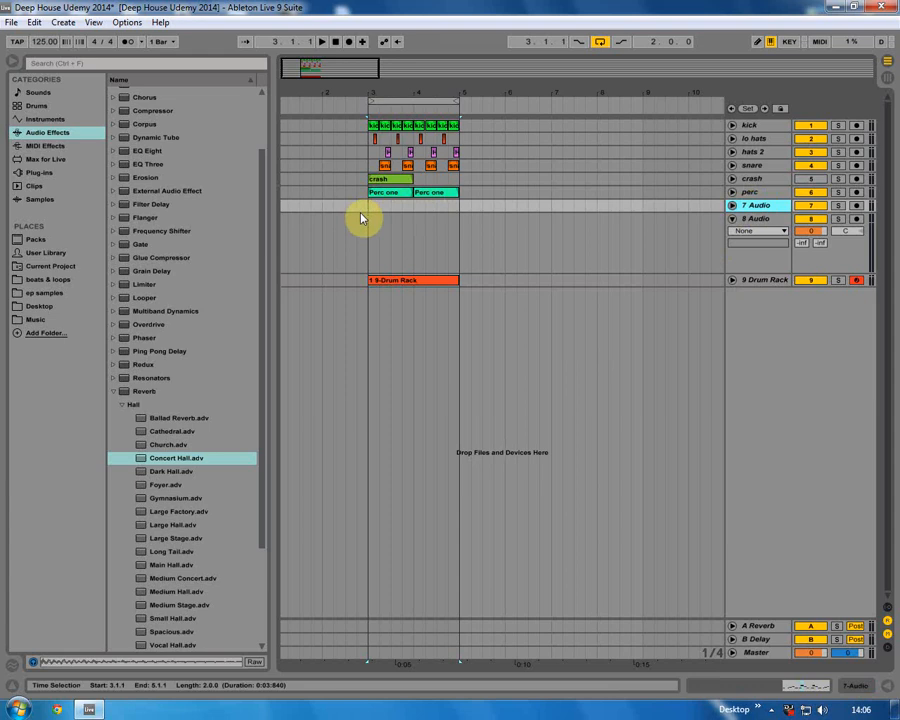
{"action": "left_click", "coordinate": [55, 305]}
{"action": "scroll", "coordinate": [151, 341], "scroll_direction": "down", "scroll_amount": 2}
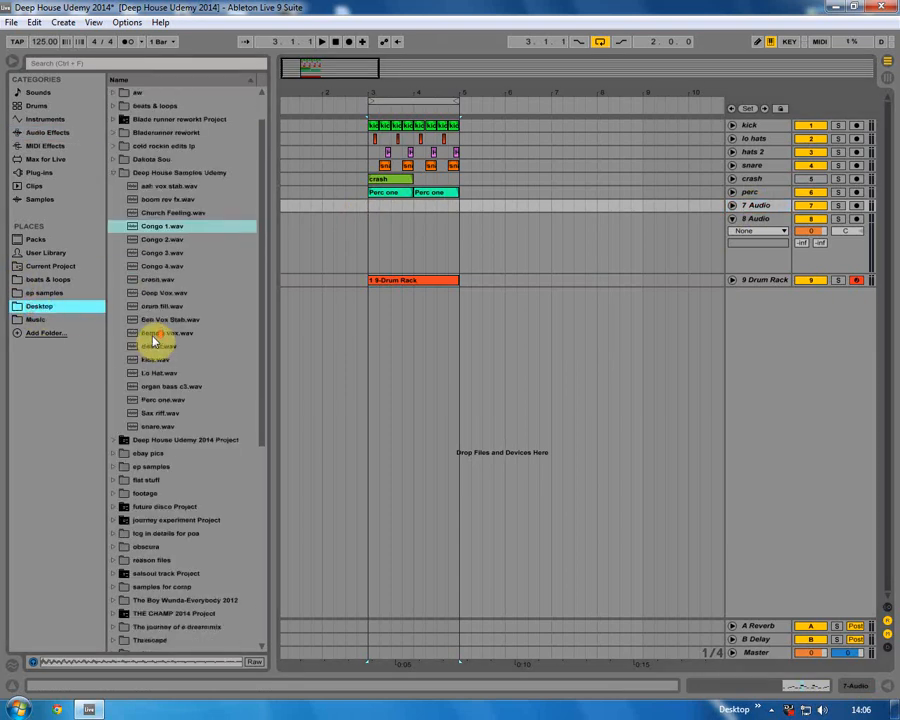
{"action": "left_click", "coordinate": [157, 293]}
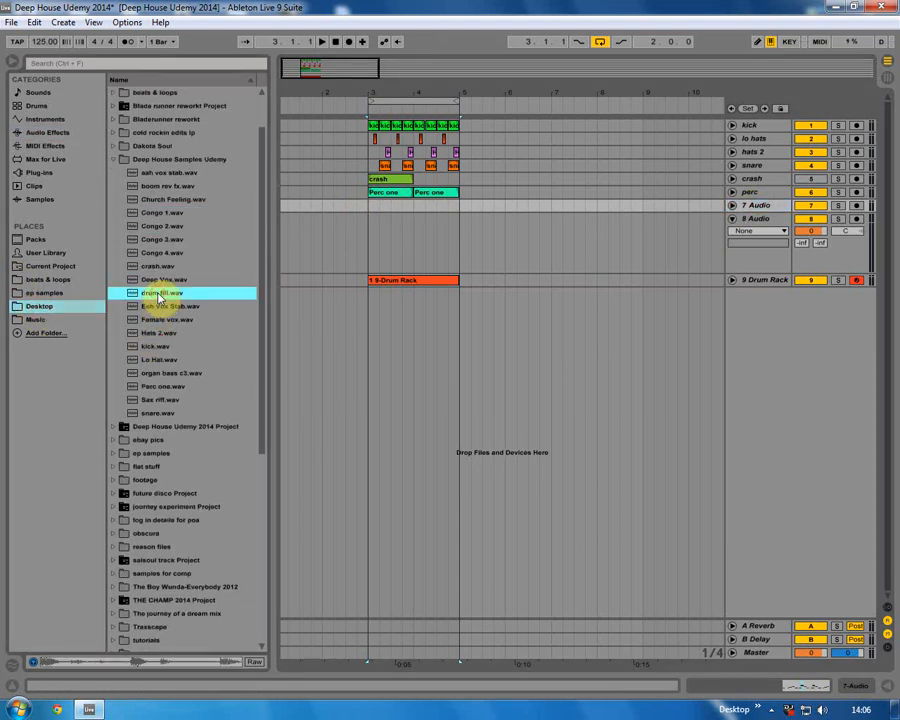
{"action": "left_click_drag", "start_coordinate": [158, 296], "coordinate": [432, 217]}
Rename the 7 Audio track to drum fill.
{"action": "right_click", "coordinate": [752, 205]}
{"action": "left_click", "coordinate": [745, 258]}
{"action": "type", "text": "drum fill"}
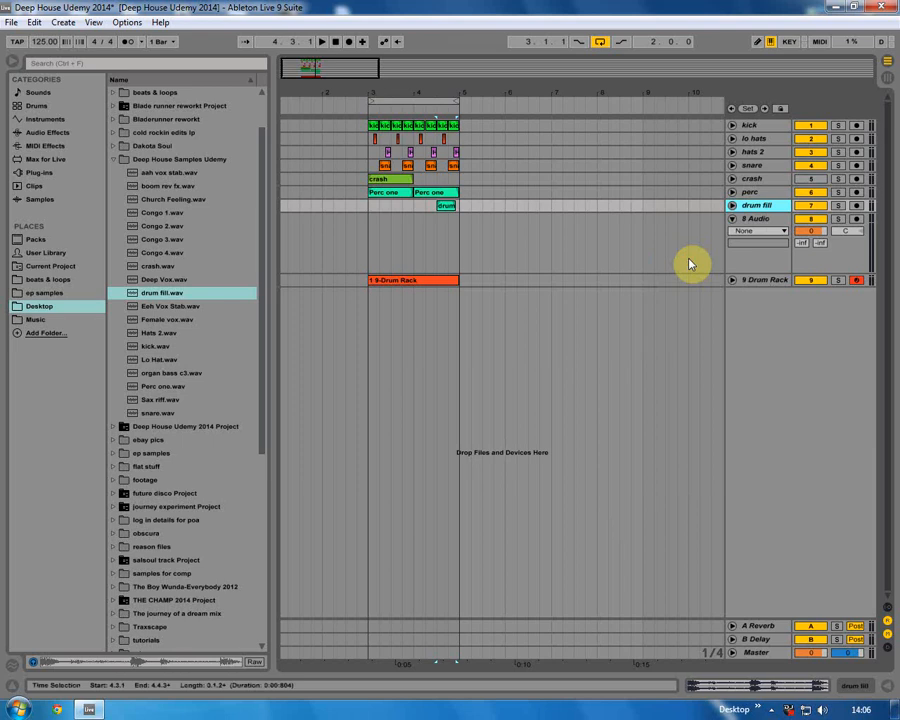
{"action": "key", "text": "Return"}
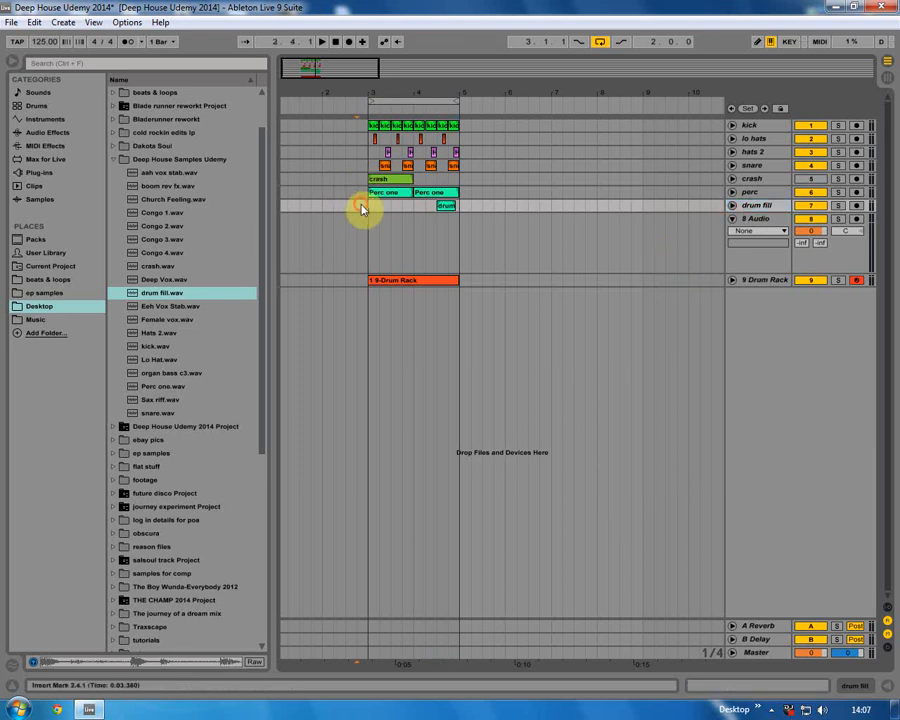
Play the arrangement and lower the drum fill clip's gain to -3.51 dB.
{"action": "key", "text": "space"}
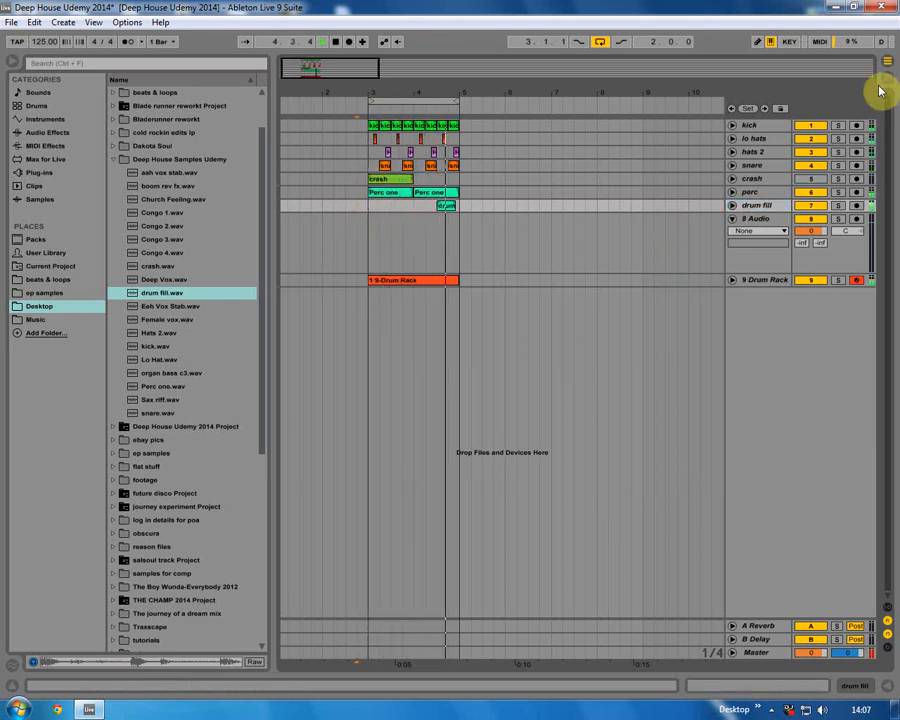
{"action": "key", "text": "space"}
{"action": "double_click", "coordinate": [446, 206]}
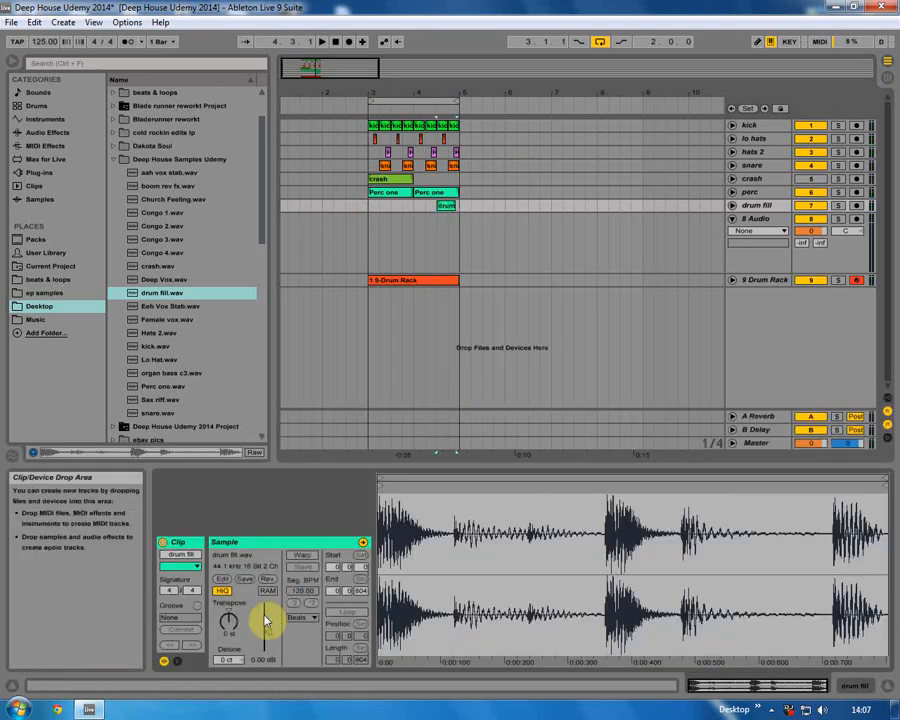
{"action": "left_click_drag", "start_coordinate": [271, 636], "coordinate": [271, 648]}
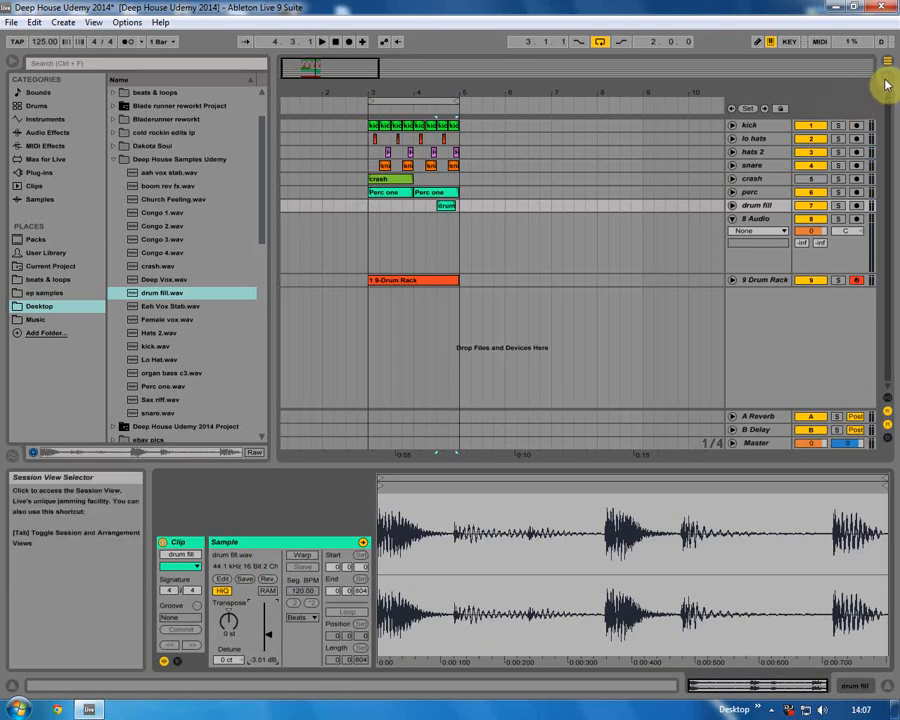
Add the Medium Concert reverb preset to the drum fill track and set its decay time to 851 ms.
{"action": "left_click", "coordinate": [856, 684]}
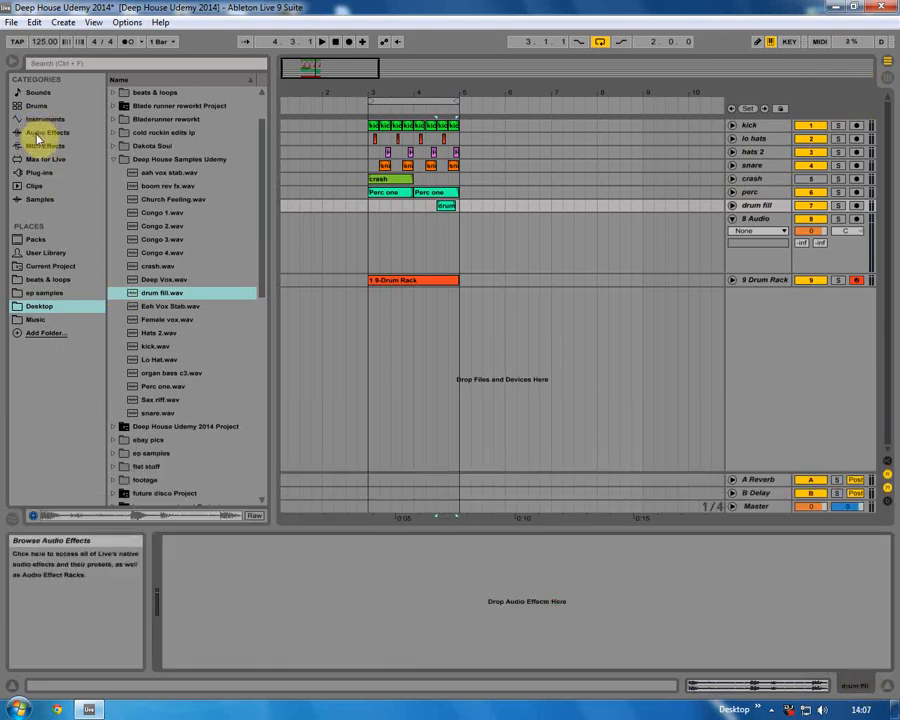
{"action": "left_click", "coordinate": [128, 163]}
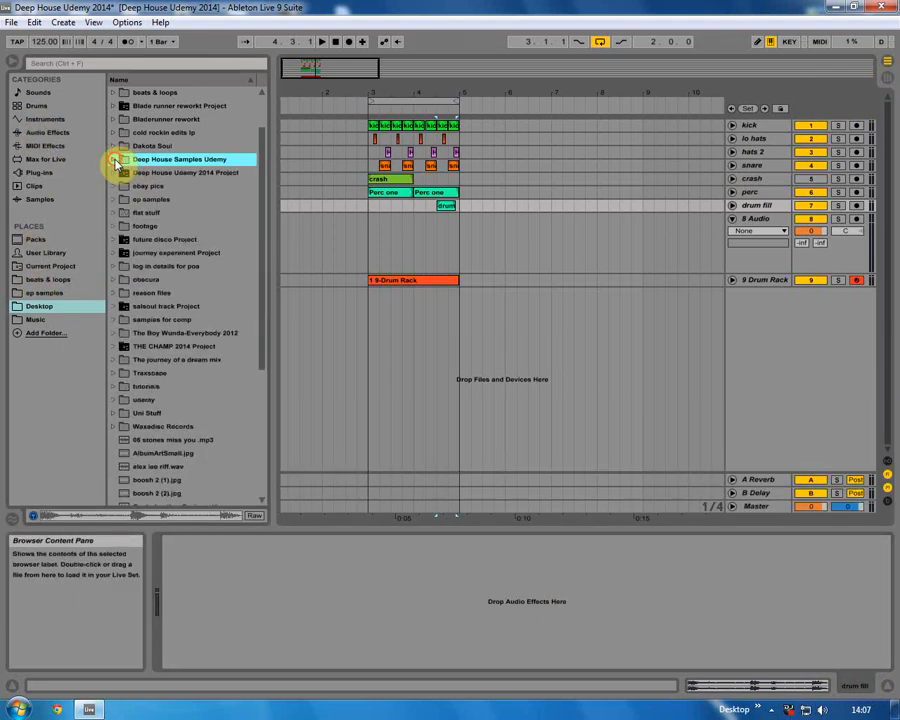
{"action": "left_click", "coordinate": [40, 132]}
{"action": "scroll", "coordinate": [140, 424], "scroll_direction": "down", "scroll_amount": 1}
{"action": "scroll", "coordinate": [139, 424], "scroll_direction": "down", "scroll_amount": 3}
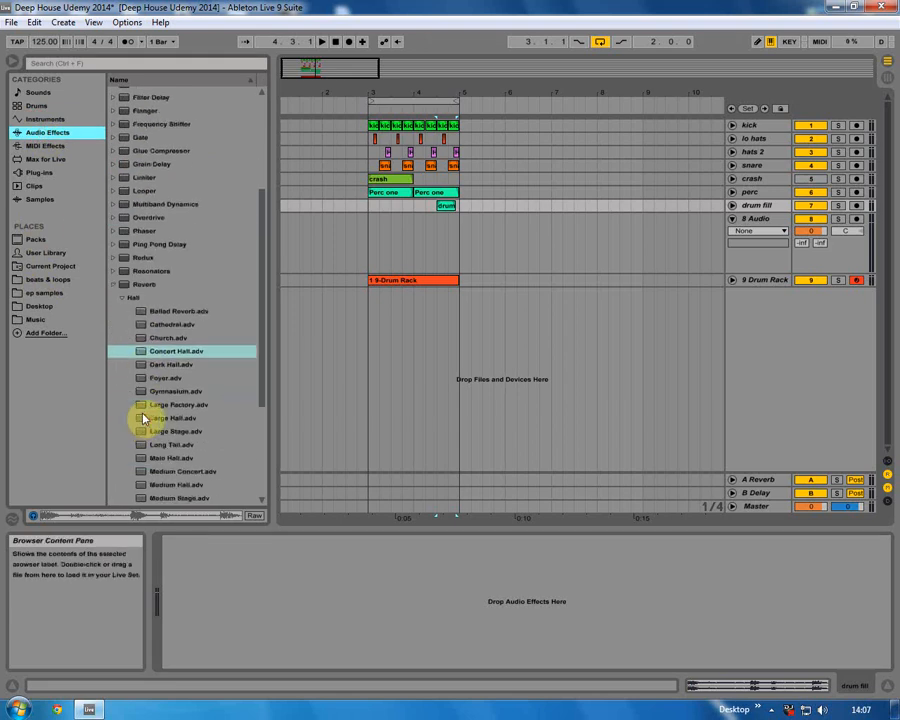
{"action": "left_click", "coordinate": [173, 485]}
{"action": "left_click_drag", "start_coordinate": [176, 471], "coordinate": [400, 625]}
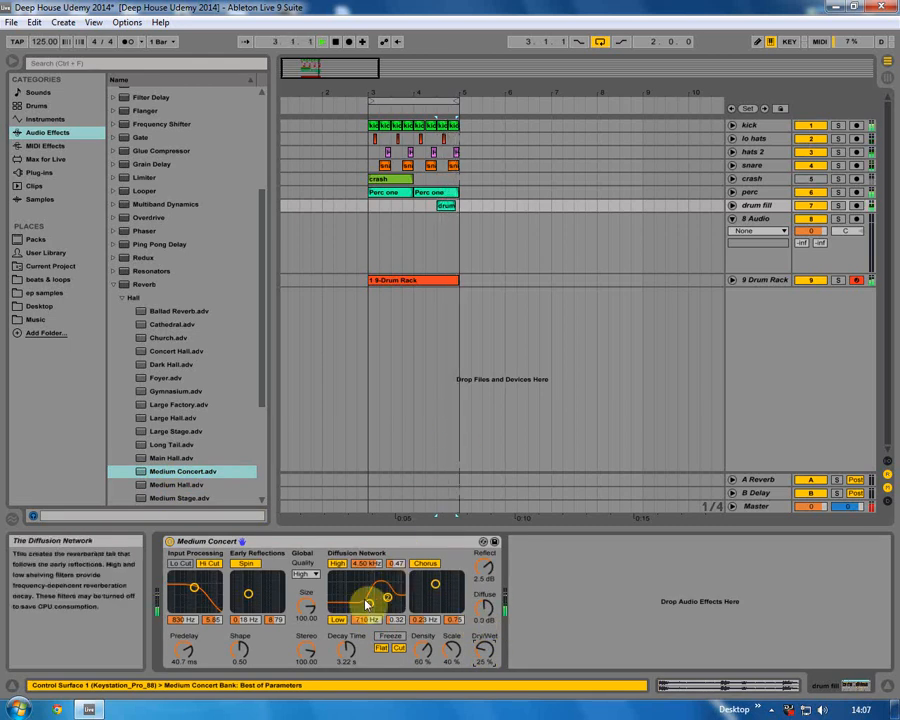
{"action": "mouse_move", "coordinate": [346, 648]}
{"action": "left_mouse_down"}
{"action": "mouse_move", "coordinate": [346, 678]}
{"action": "mouse_move", "coordinate": [347, 652]}
{"action": "left_mouse_up"}
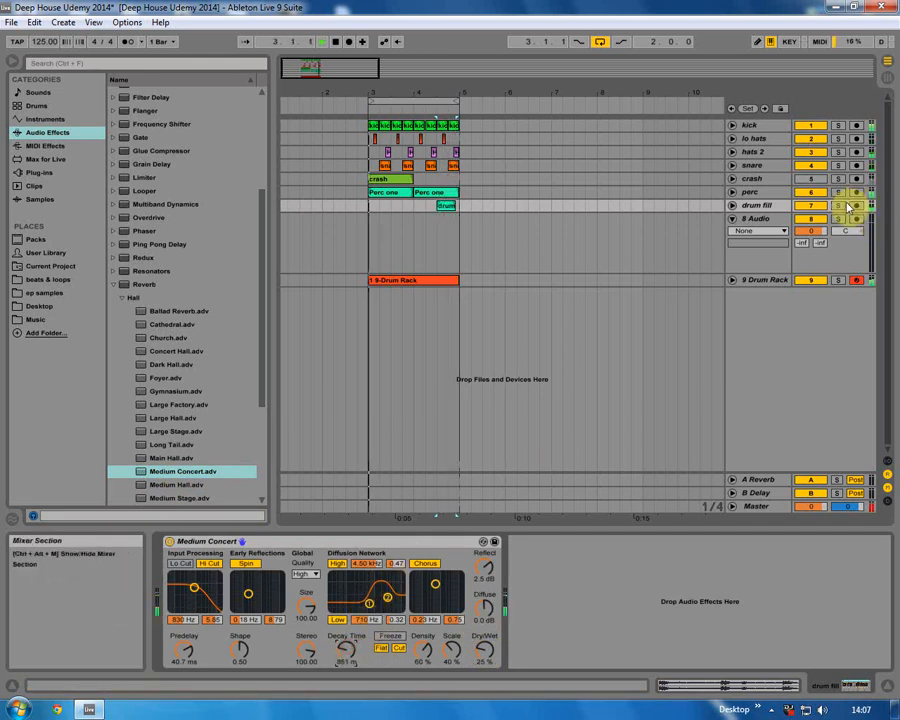
Audition the drum fill track soloed during playback, then unsolo it.
{"action": "left_click", "coordinate": [838, 205]}
{"action": "key", "text": "space"}
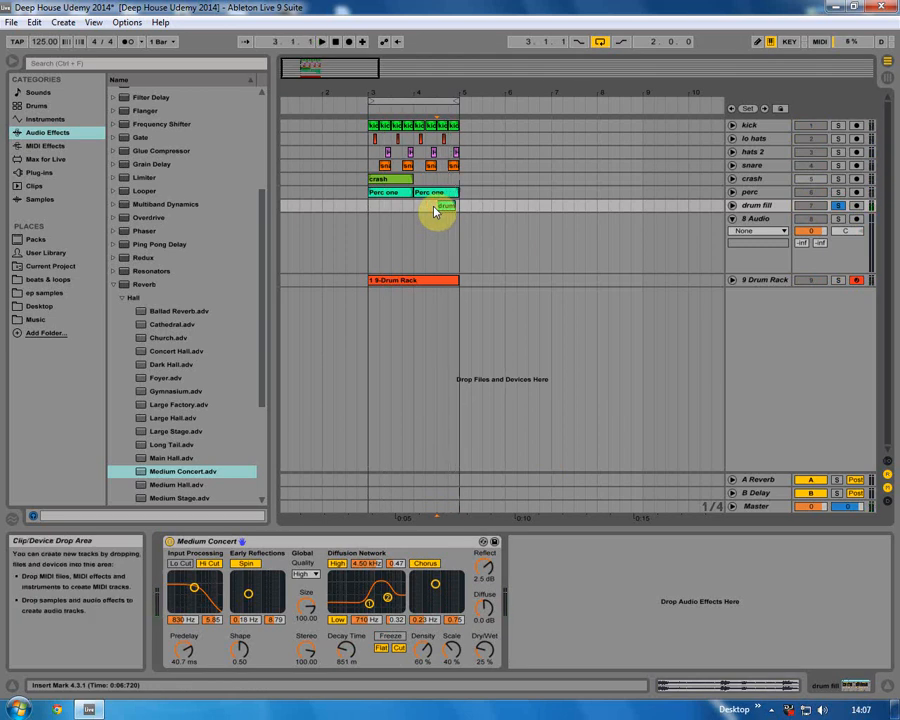
{"action": "left_click", "coordinate": [838, 205]}
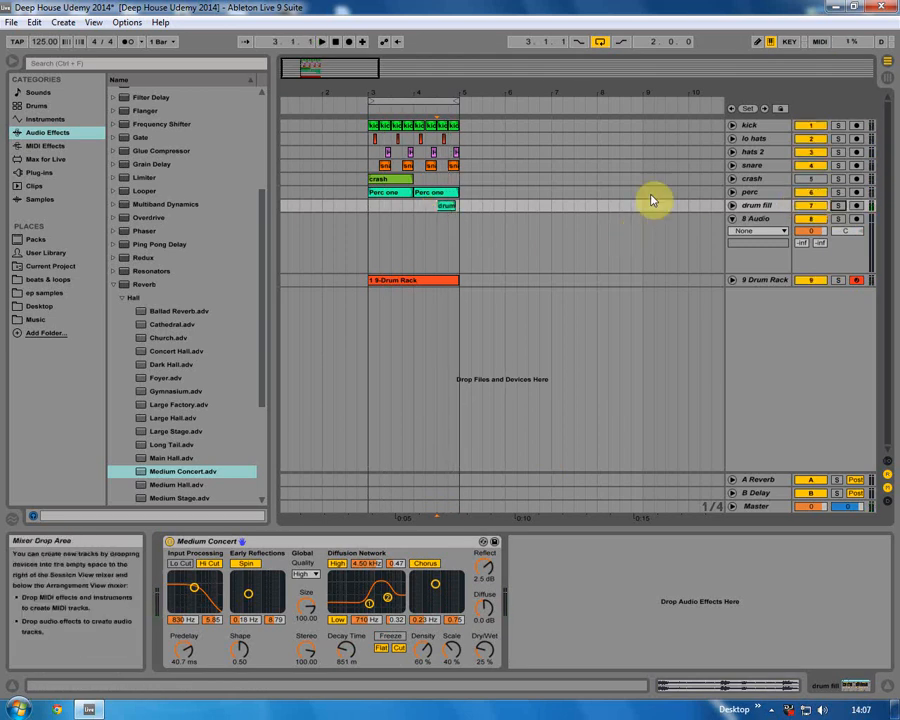
Activate the crash track and play the arrangement from the crash clip, then select the Drum Rack track.
{"action": "left_click", "coordinate": [812, 178]}
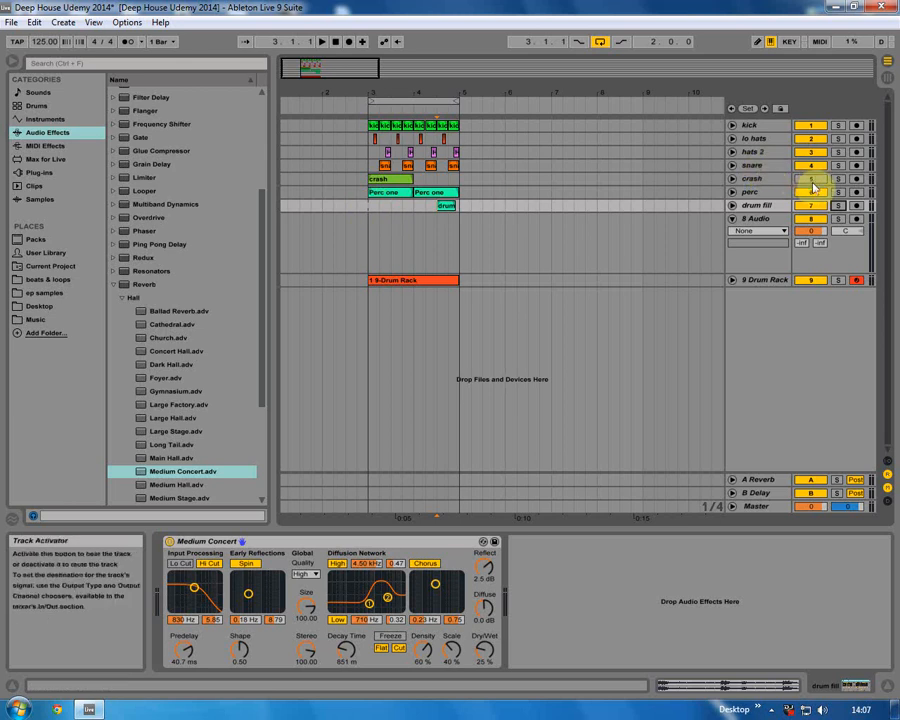
{"action": "left_click", "coordinate": [372, 180]}
{"action": "key", "text": "space"}
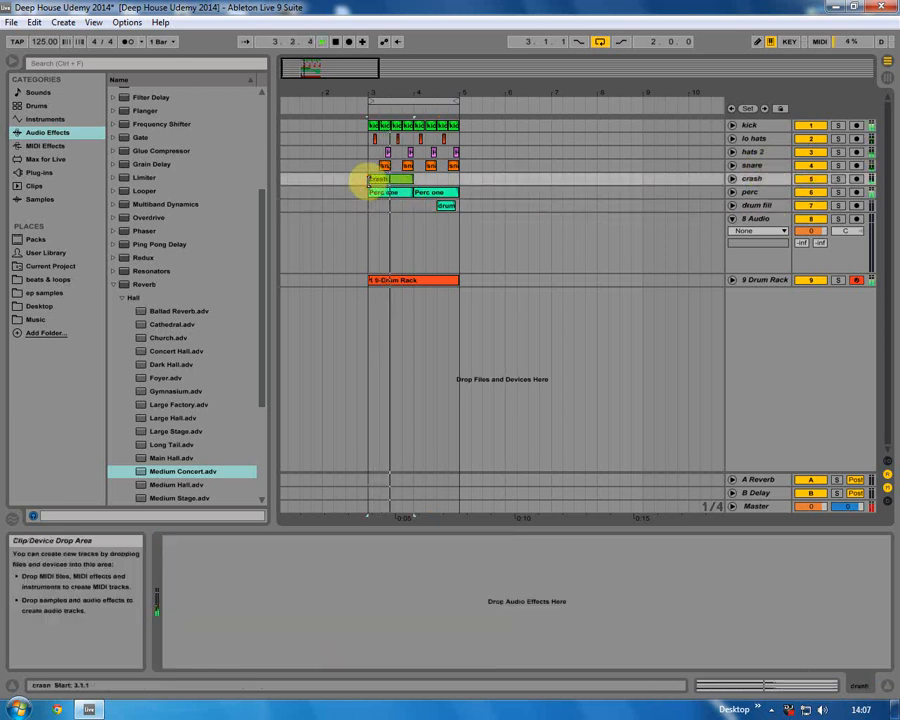
{"action": "left_click", "coordinate": [785, 281]}
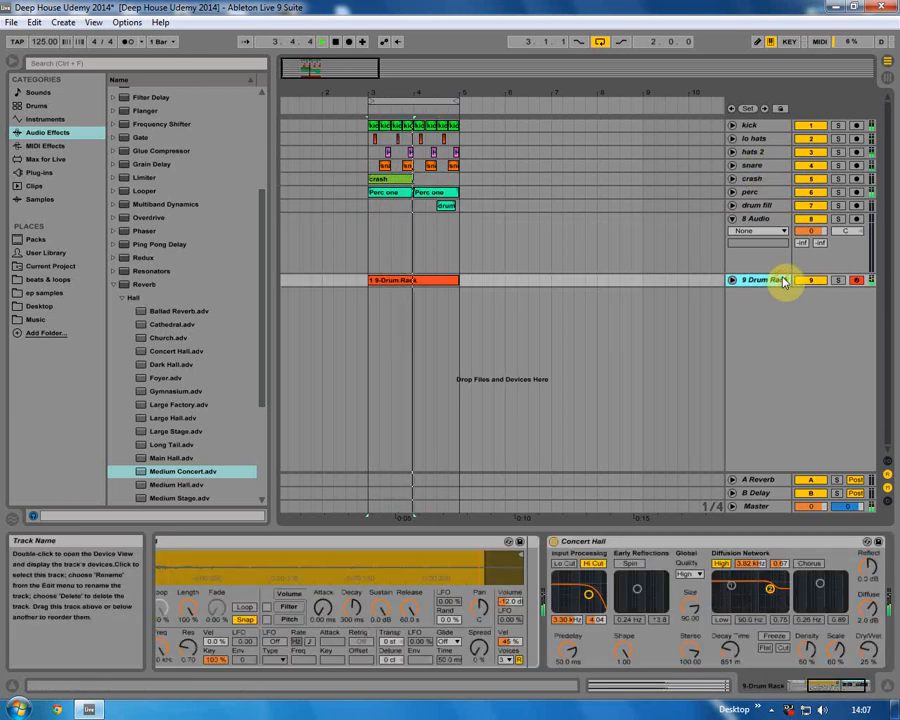
Set the drum fill reverb's Dry/Wet to 32%.
{"action": "left_click", "coordinate": [888, 82]}
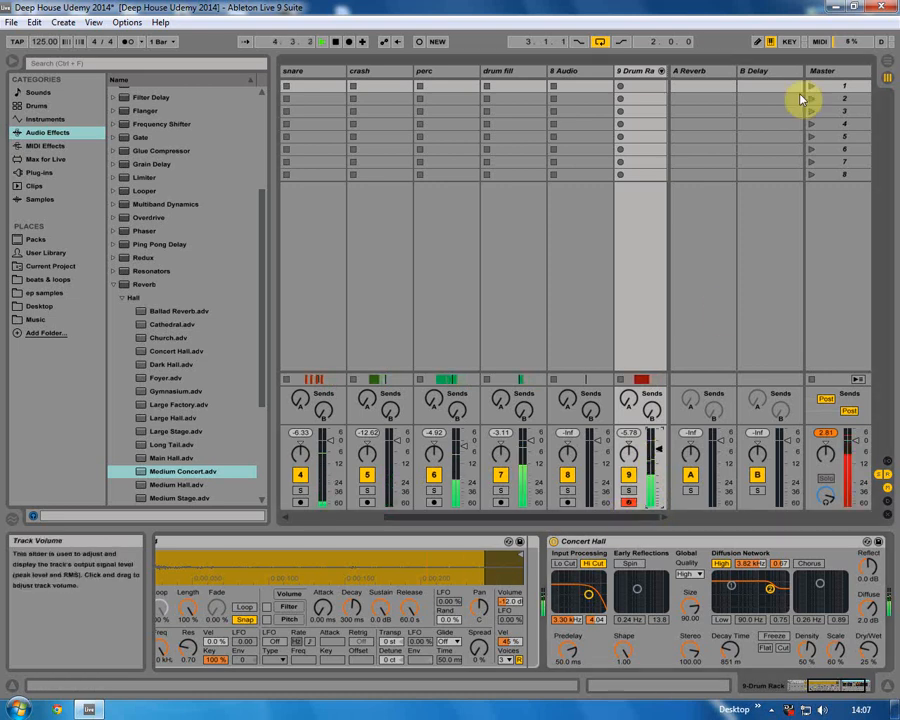
{"action": "left_click", "coordinate": [872, 60]}
{"action": "left_click", "coordinate": [762, 205]}
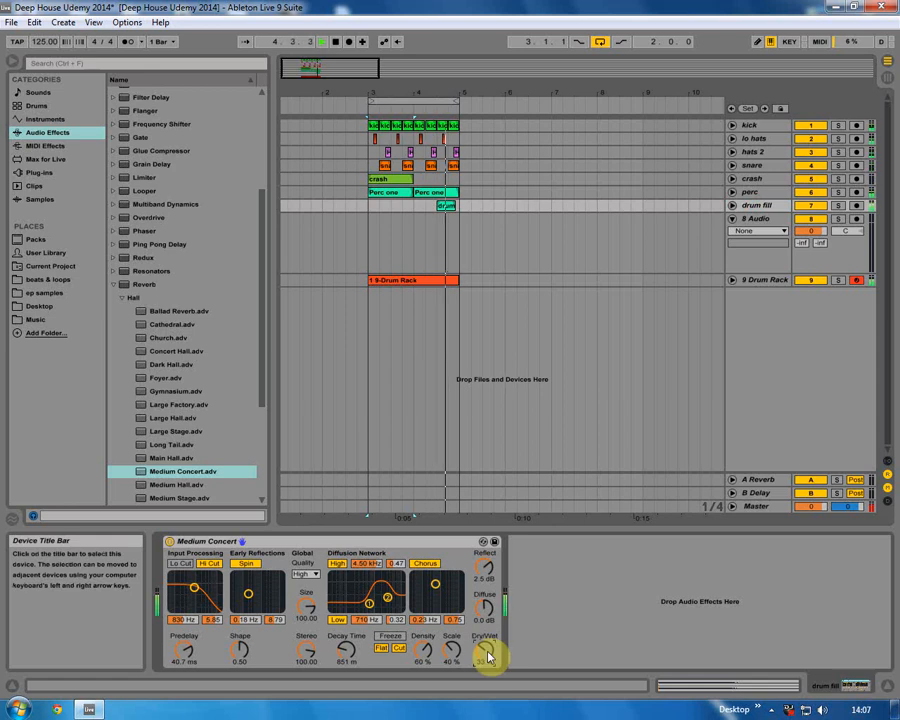
{"action": "left_click_drag", "start_coordinate": [486, 648], "coordinate": [486, 638]}
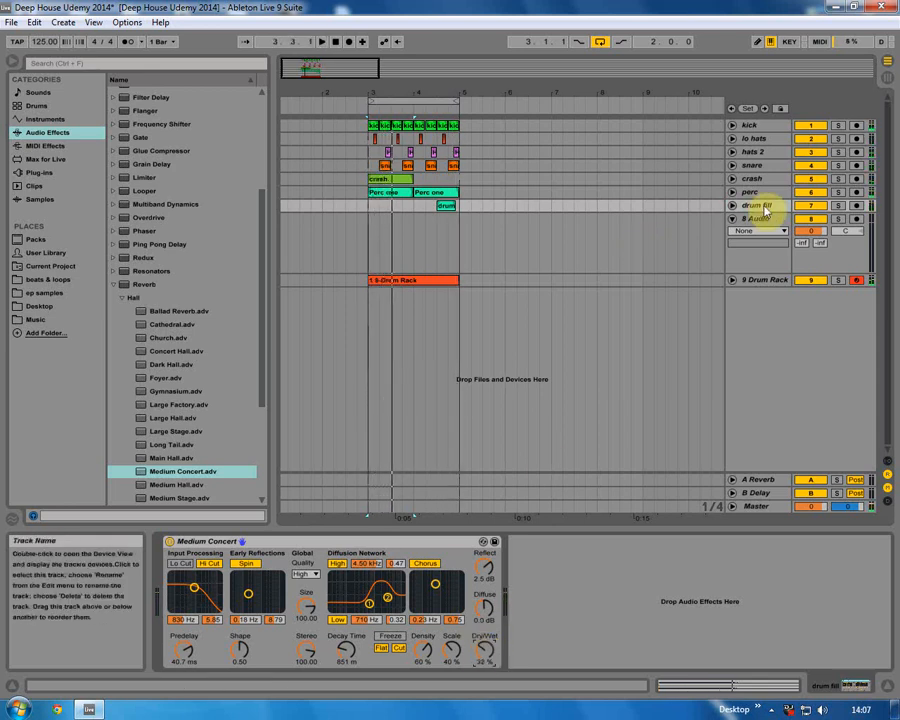
Deactivate the crash track and select the clips on each drum track in turn.
{"action": "left_click", "coordinate": [811, 205]}
{"action": "left_click", "coordinate": [811, 178]}
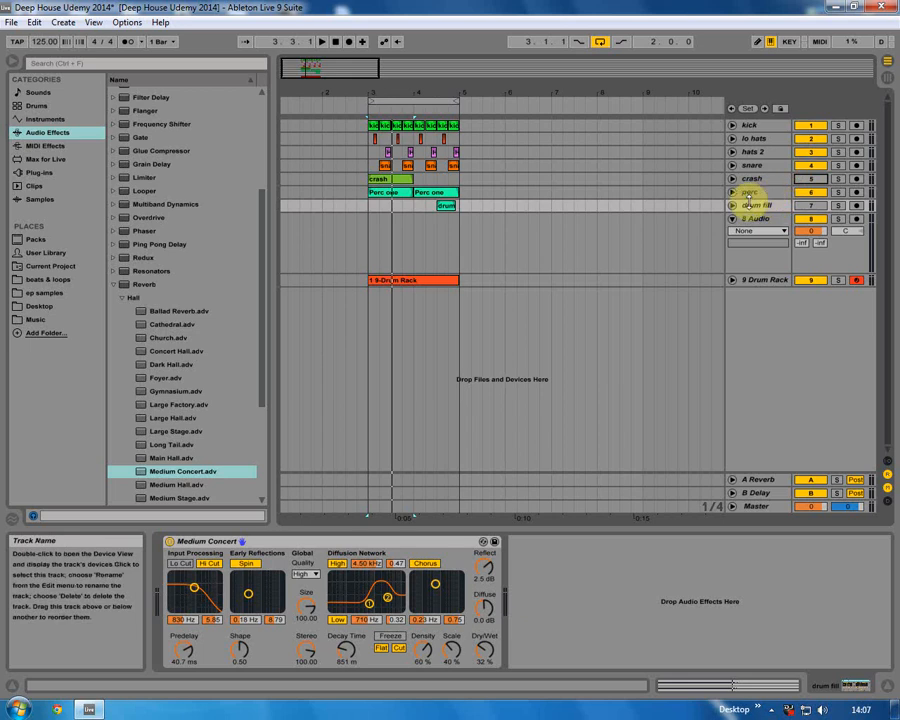
{"action": "left_click", "coordinate": [732, 219]}
{"action": "left_click", "coordinate": [365, 197]}
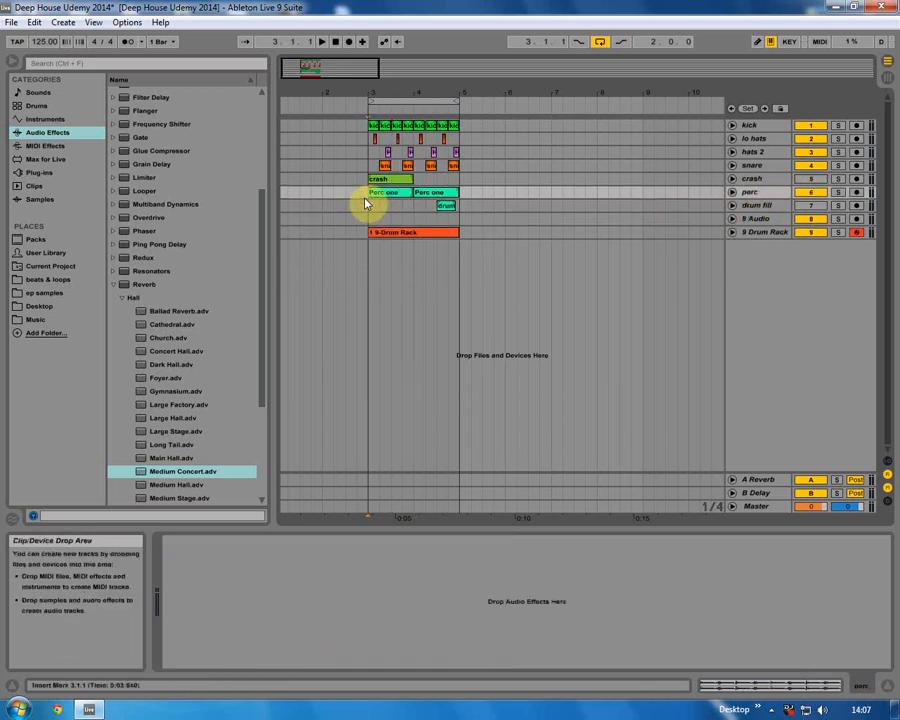
{"action": "left_click", "coordinate": [106, 285]}
{"action": "left_click", "coordinate": [365, 185]}
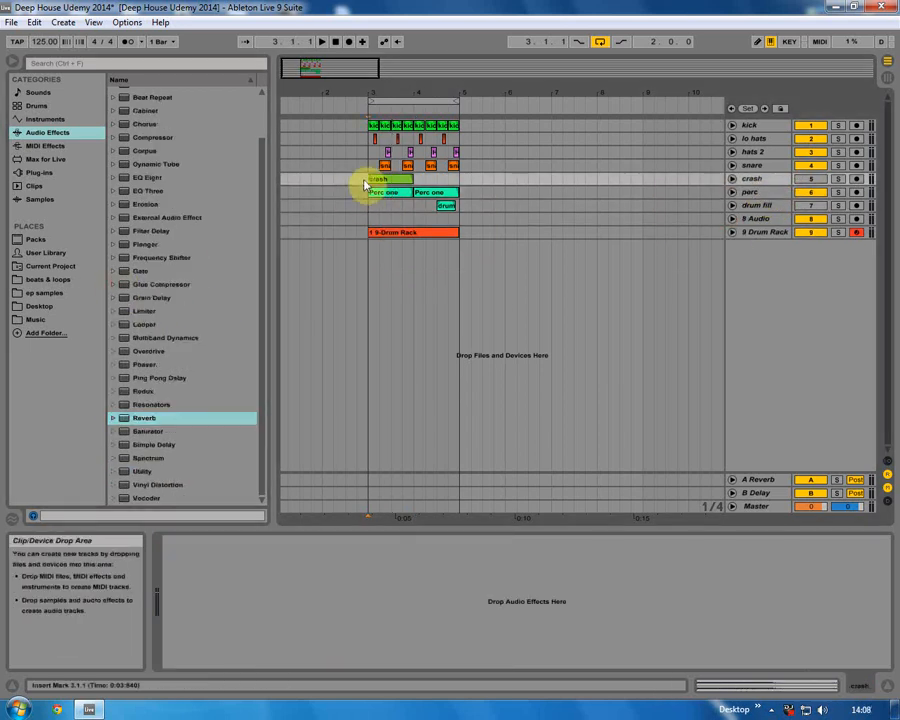
{"action": "left_click", "coordinate": [375, 130]}
{"action": "left_click", "coordinate": [376, 138]}
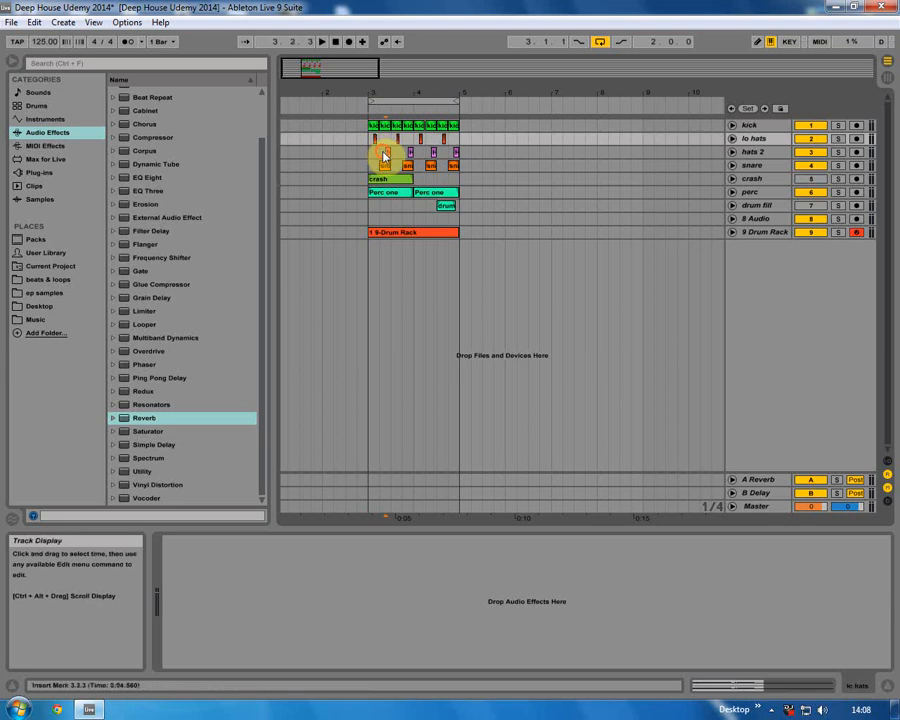
{"action": "left_click", "coordinate": [383, 152]}
{"action": "left_click", "coordinate": [383, 165]}
{"action": "left_click", "coordinate": [381, 178]}
{"action": "left_click", "coordinate": [381, 193]}
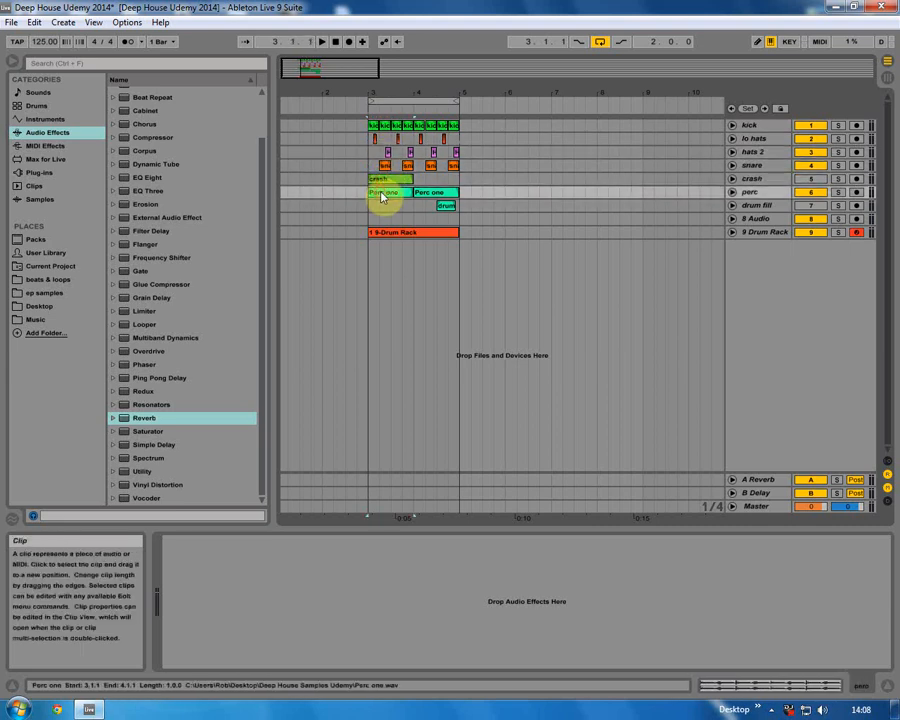
{"action": "left_click", "coordinate": [445, 206]}
Delete the empty 8 Audio track and save the Live Set.
{"action": "left_click", "coordinate": [415, 233]}
{"action": "left_click", "coordinate": [415, 233]}
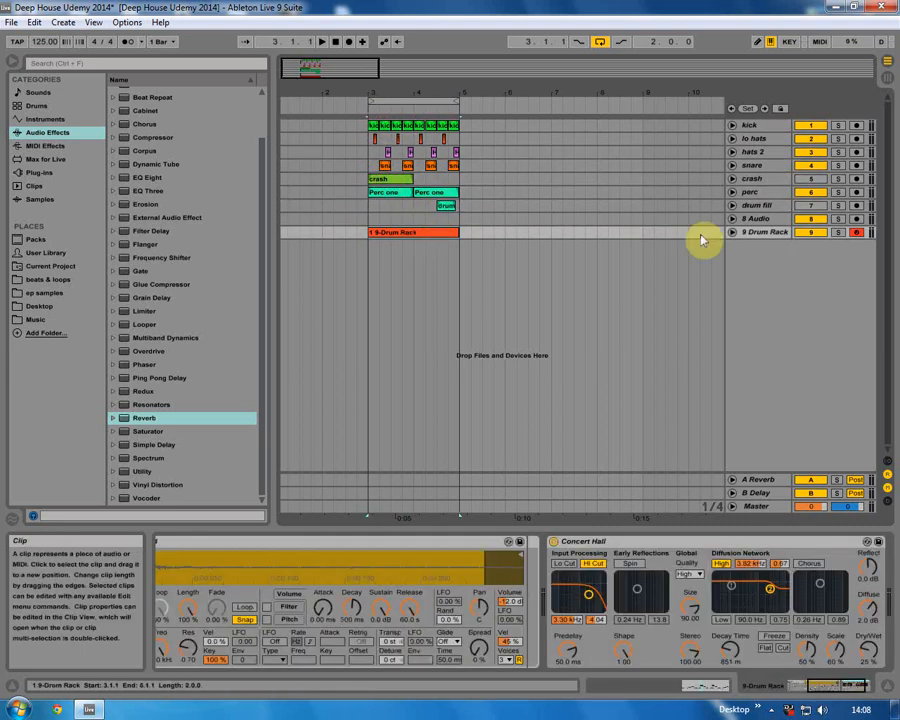
{"action": "right_click", "coordinate": [776, 220]}
{"action": "left_click", "coordinate": [685, 256]}
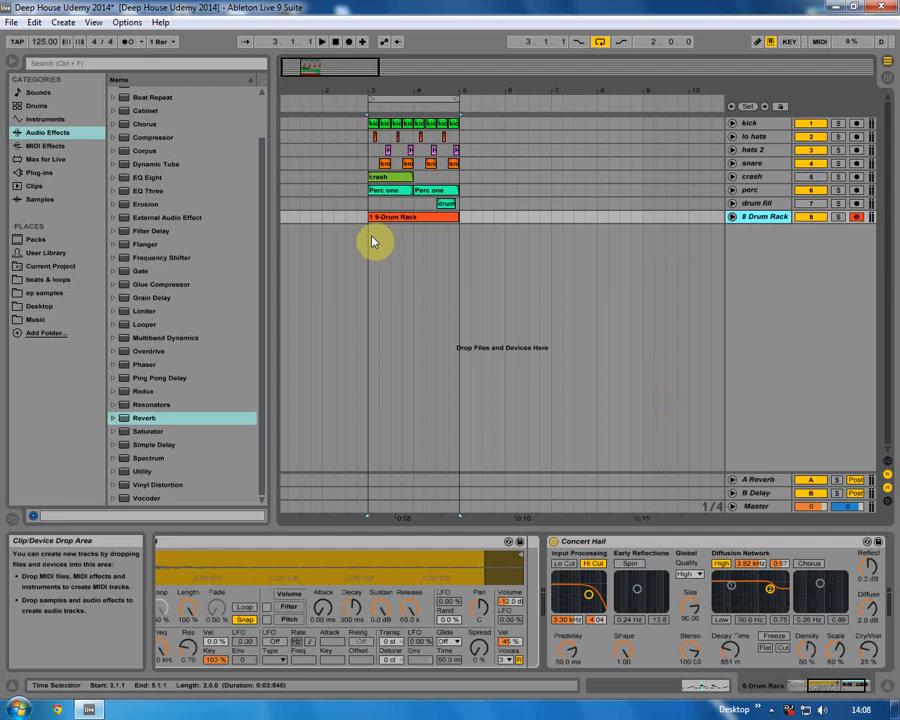
{"action": "left_click", "coordinate": [11, 22]}
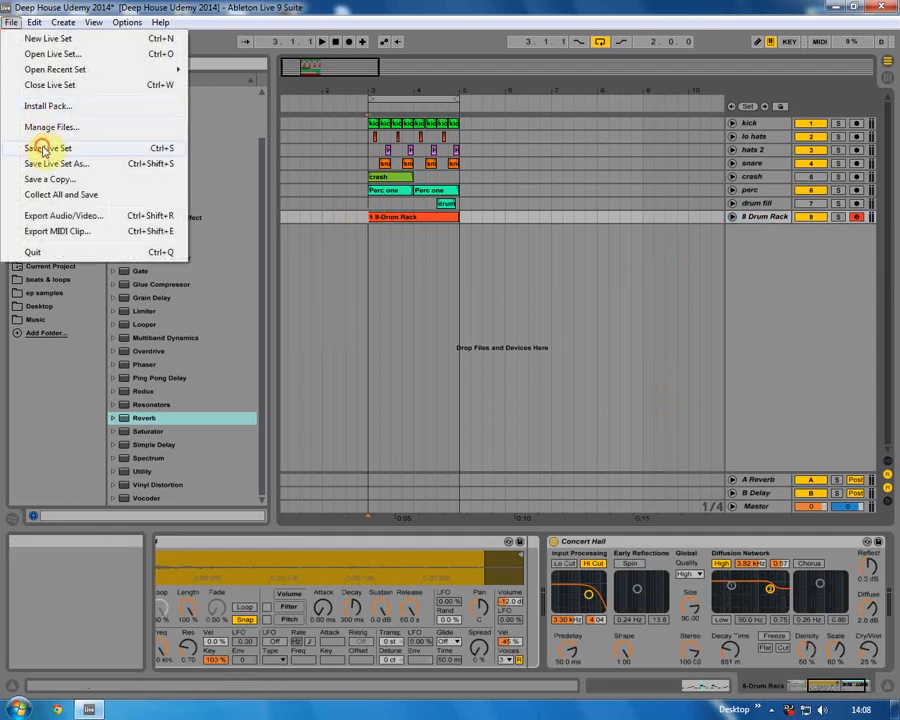
{"action": "left_click", "coordinate": [43, 149]}
Add aah vox stab.wav from the Desktop's Deep House Samples Udemy folder to a new track at bar 3.
{"action": "left_click", "coordinate": [38, 306]}
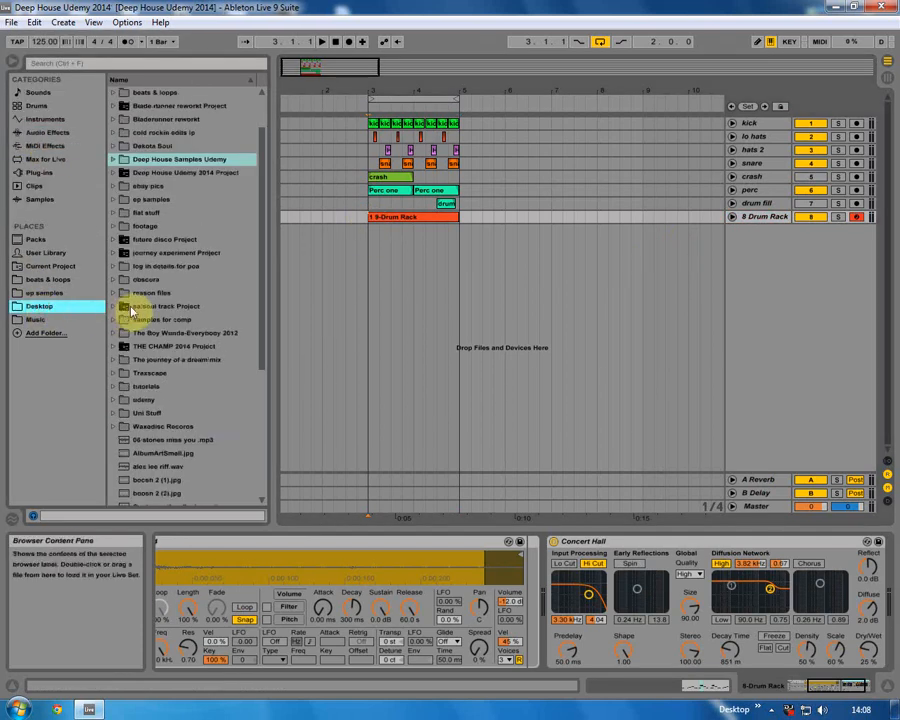
{"action": "left_click", "coordinate": [114, 160]}
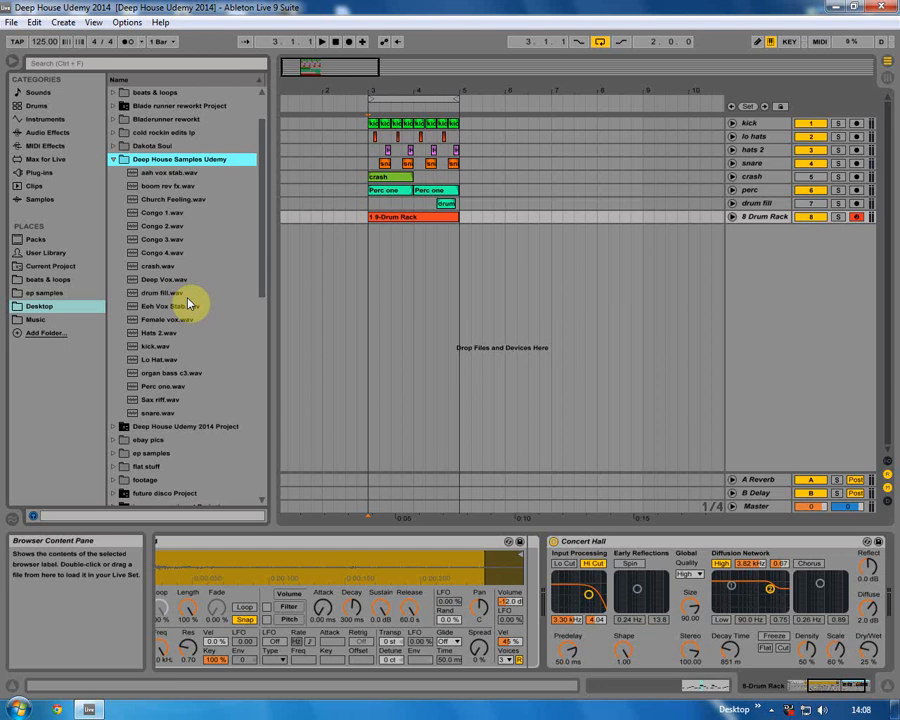
{"action": "left_click", "coordinate": [164, 174]}
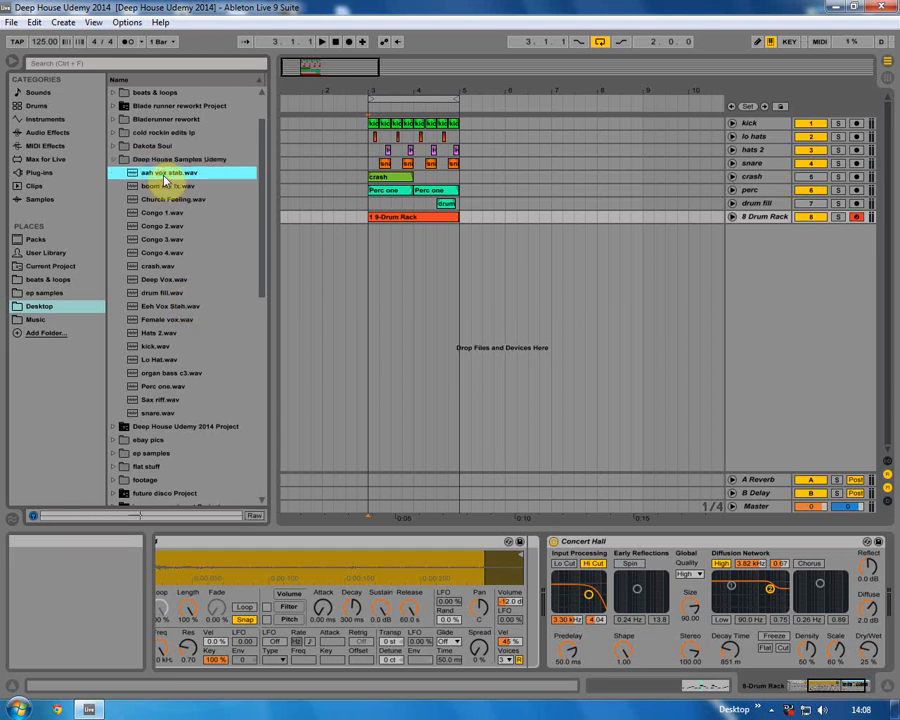
{"action": "left_click", "coordinate": [156, 295]}
{"action": "left_click", "coordinate": [156, 308]}
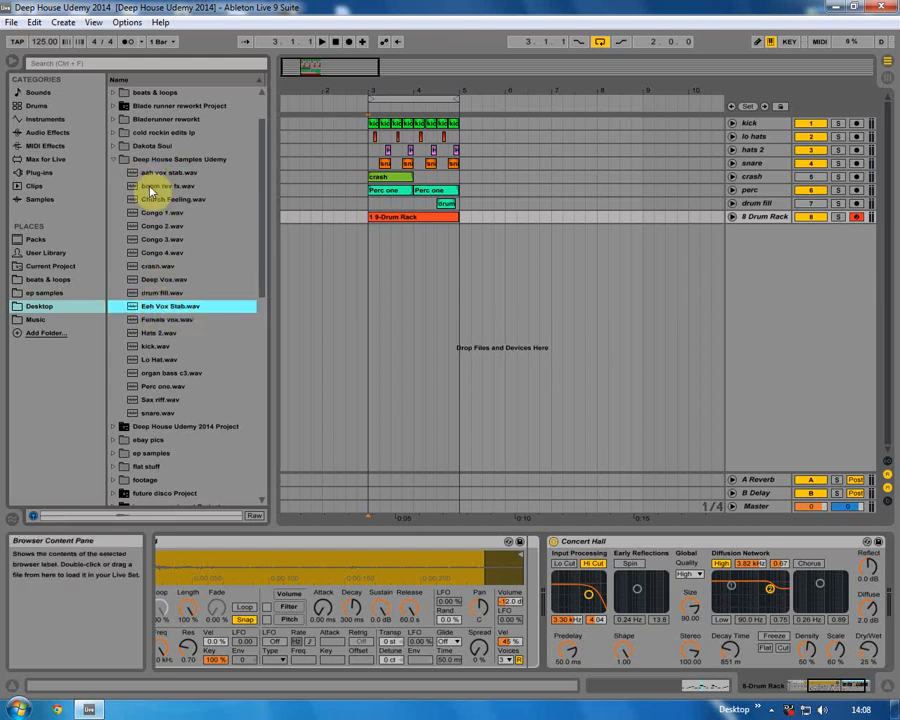
{"action": "left_click_drag", "start_coordinate": [157, 173], "coordinate": [368, 232]}
Unfold the new track, move the aah vox stab clip to about beat 3.2.3 and shorten it to a single hit.
{"action": "left_click", "coordinate": [733, 234]}
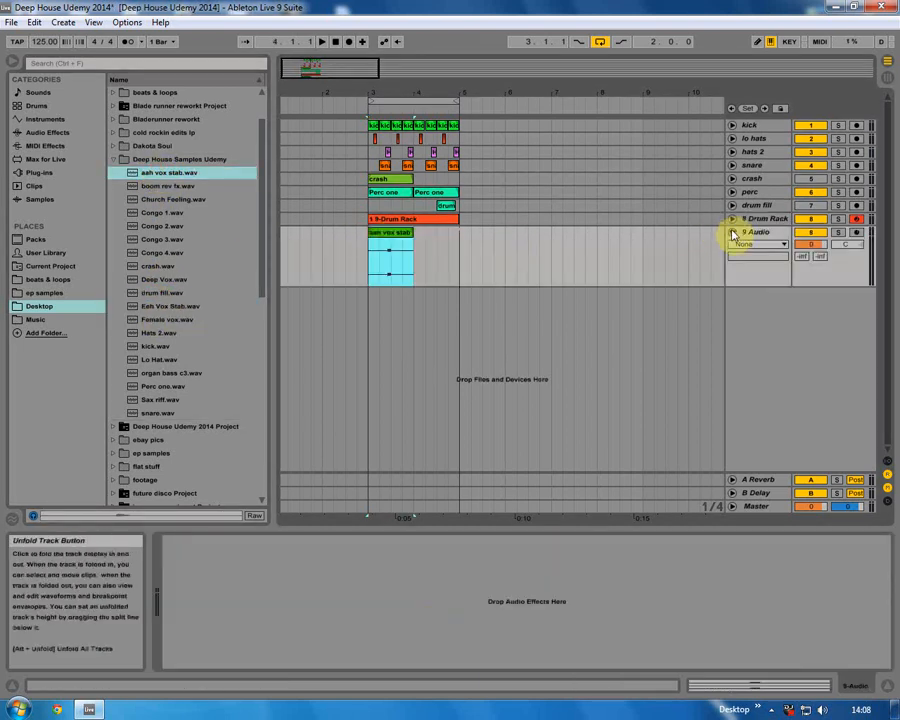
{"action": "left_click", "coordinate": [733, 234]}
{"action": "left_click_drag", "start_coordinate": [333, 96], "coordinate": [386, 100]}
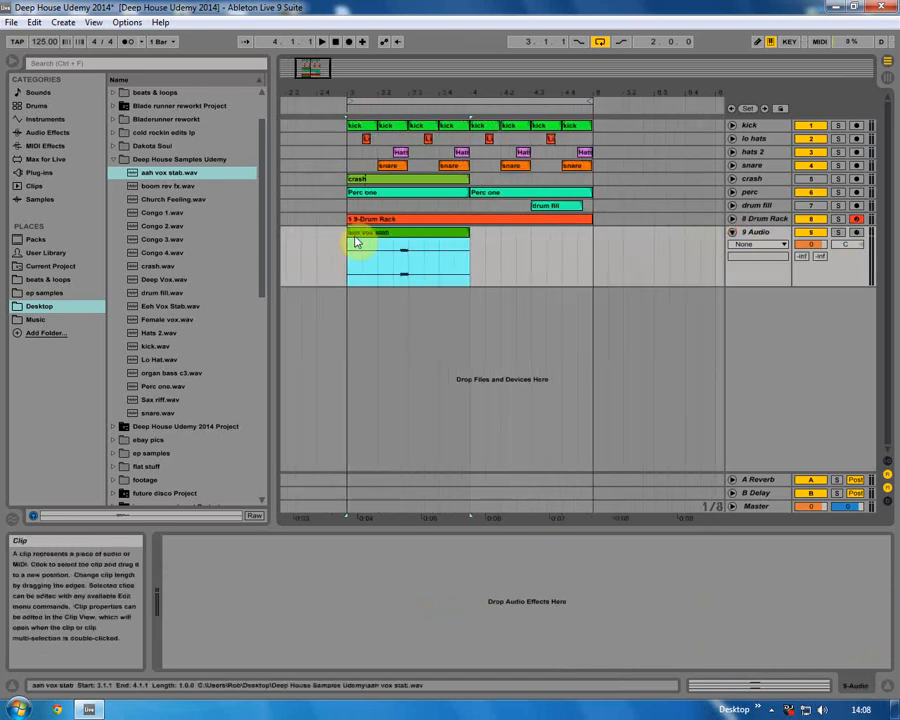
{"action": "left_click_drag", "start_coordinate": [350, 233], "coordinate": [390, 233]}
{"action": "left_click_drag", "start_coordinate": [469, 233], "coordinate": [412, 240]}
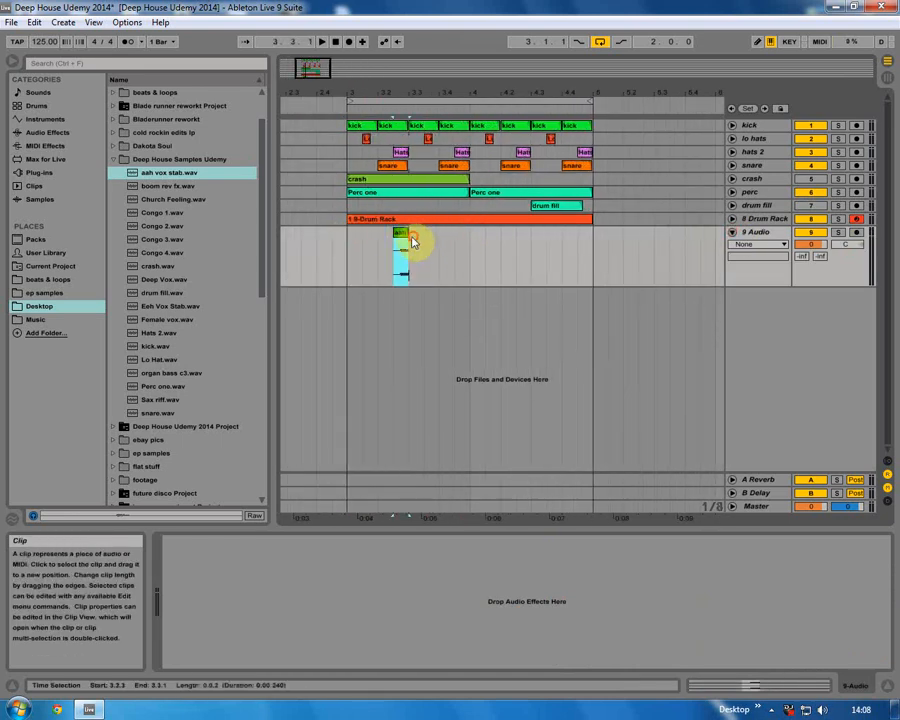
{"action": "left_click", "coordinate": [356, 247]}
Zoom in and fine-tune the aah vox stab clip's position and length around beat 3.2.3.
{"action": "mouse_move", "coordinate": [386, 104]}
{"action": "left_mouse_down"}
{"action": "mouse_move", "coordinate": [396, 93]}
{"action": "mouse_move", "coordinate": [396, 106]}
{"action": "left_mouse_up"}
{"action": "mouse_move", "coordinate": [396, 236]}
{"action": "left_mouse_down"}
{"action": "mouse_move", "coordinate": [414, 238]}
{"action": "mouse_move", "coordinate": [407, 232]}
{"action": "left_mouse_up"}
{"action": "left_click_drag", "start_coordinate": [393, 96], "coordinate": [393, 110]}
{"action": "left_click_drag", "start_coordinate": [476, 237], "coordinate": [440, 234]}
{"action": "left_click_drag", "start_coordinate": [398, 94], "coordinate": [412, 237]}
{"action": "left_click", "coordinate": [368, 256]}
{"action": "left_click", "coordinate": [401, 153]}
{"action": "left_click", "coordinate": [366, 246]}
{"action": "left_click", "coordinate": [428, 241]}
{"action": "left_click", "coordinate": [378, 256]}
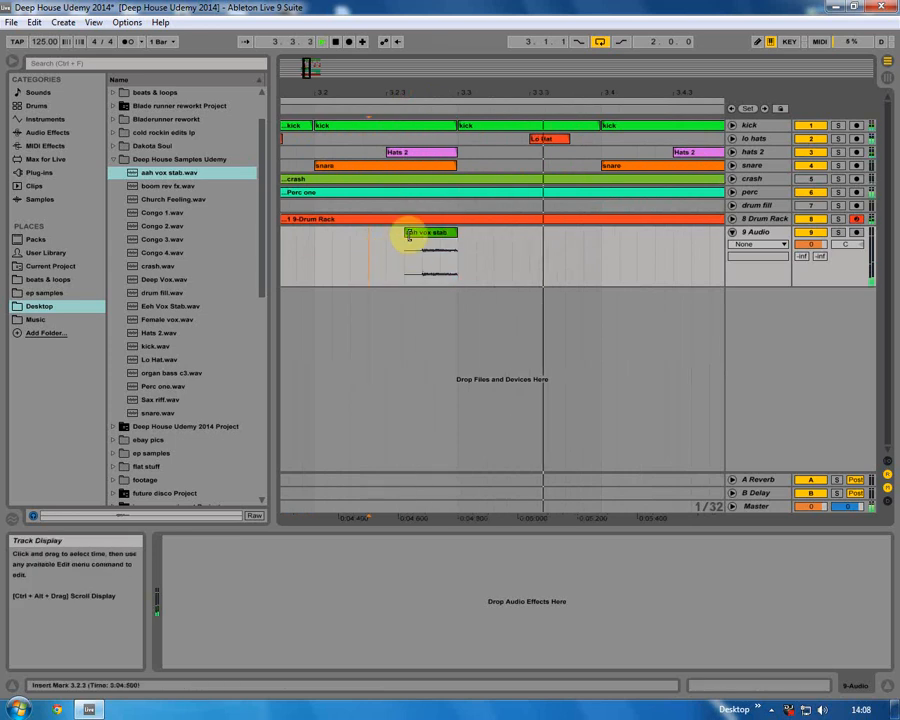
{"action": "left_click_drag", "start_coordinate": [364, 90], "coordinate": [365, 30]}
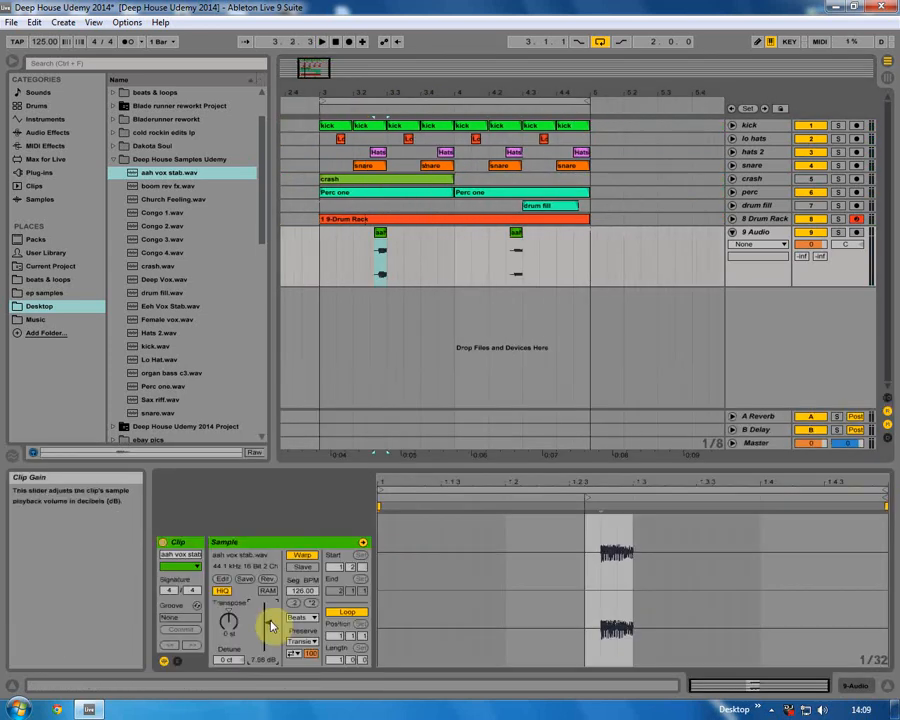
Play the arrangement and delete the second aah vox stab clip.
{"action": "key", "text": "space"}
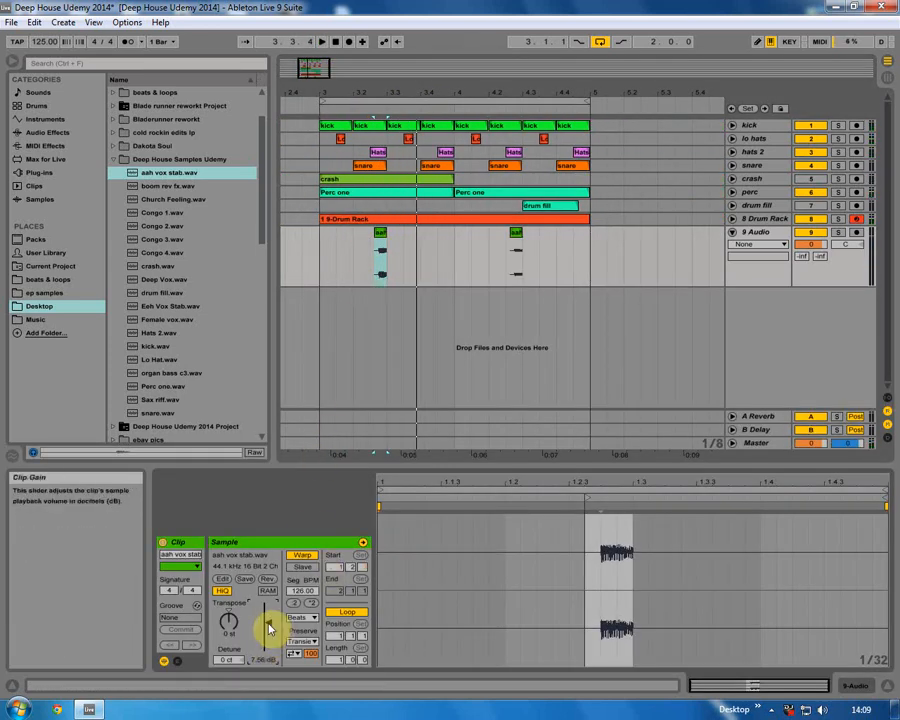
{"action": "left_click", "coordinate": [322, 243]}
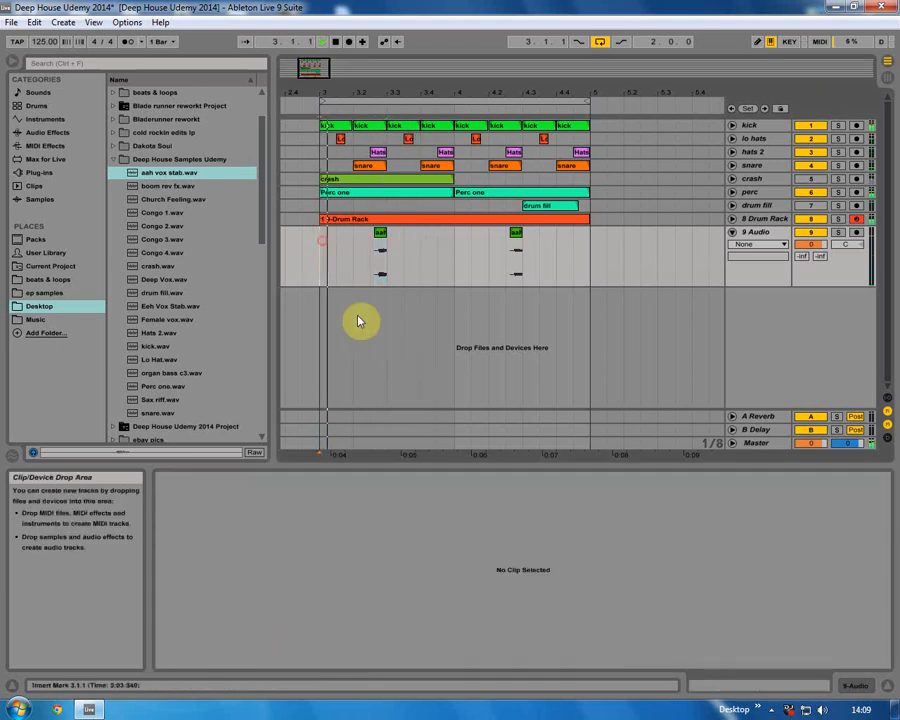
{"action": "left_click", "coordinate": [516, 236]}
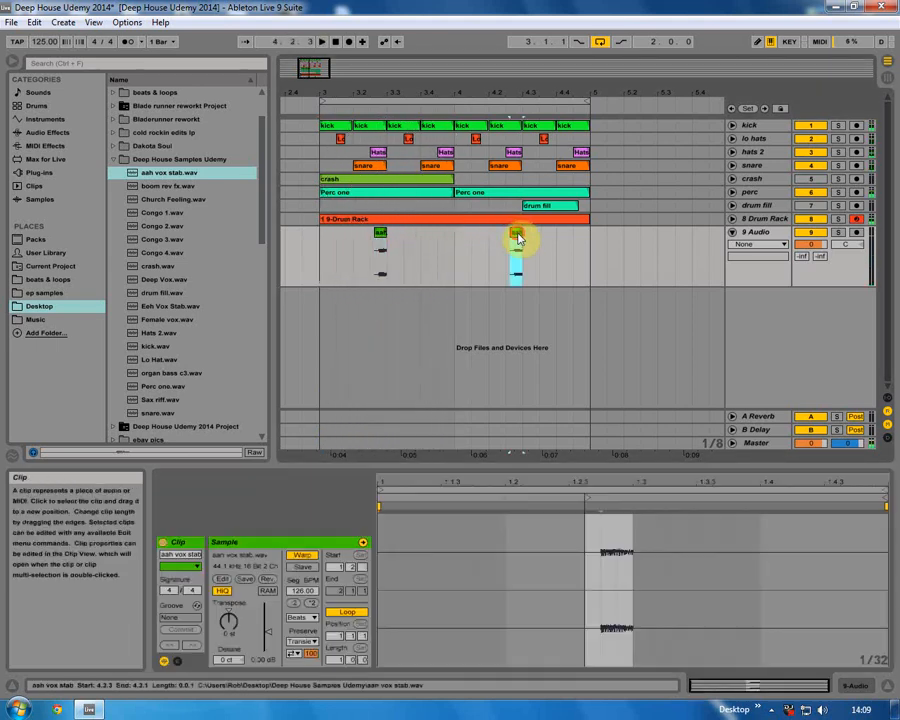
{"action": "key", "text": "Delete"}
Copy the aah vox stab clip to beat 4.2.3 and play the arrangement from bar 3.
{"action": "left_click_drag", "start_coordinate": [380, 236], "coordinate": [505, 246]}
{"action": "left_click", "coordinate": [505, 246]}
{"action": "key", "text": "space"}
{"action": "key", "text": "space"}
{"action": "left_click", "coordinate": [321, 250]}
Fold the vocal track and rename it aah vox.
{"action": "left_click", "coordinate": [736, 233]}
{"action": "right_click", "coordinate": [759, 236]}
{"action": "left_click", "coordinate": [667, 290]}
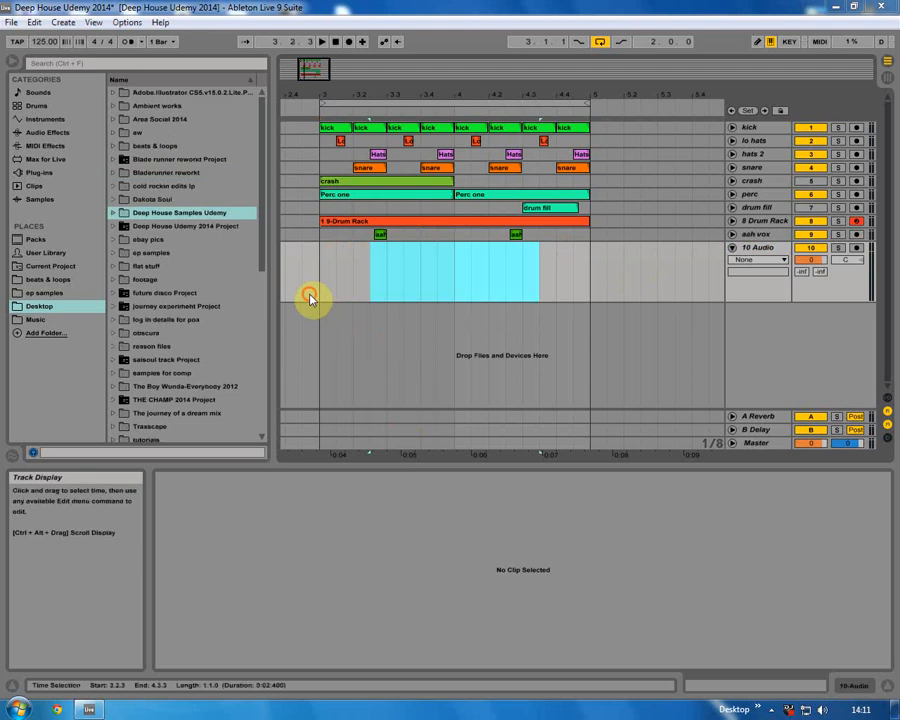
{"action": "left_click", "coordinate": [306, 291]}
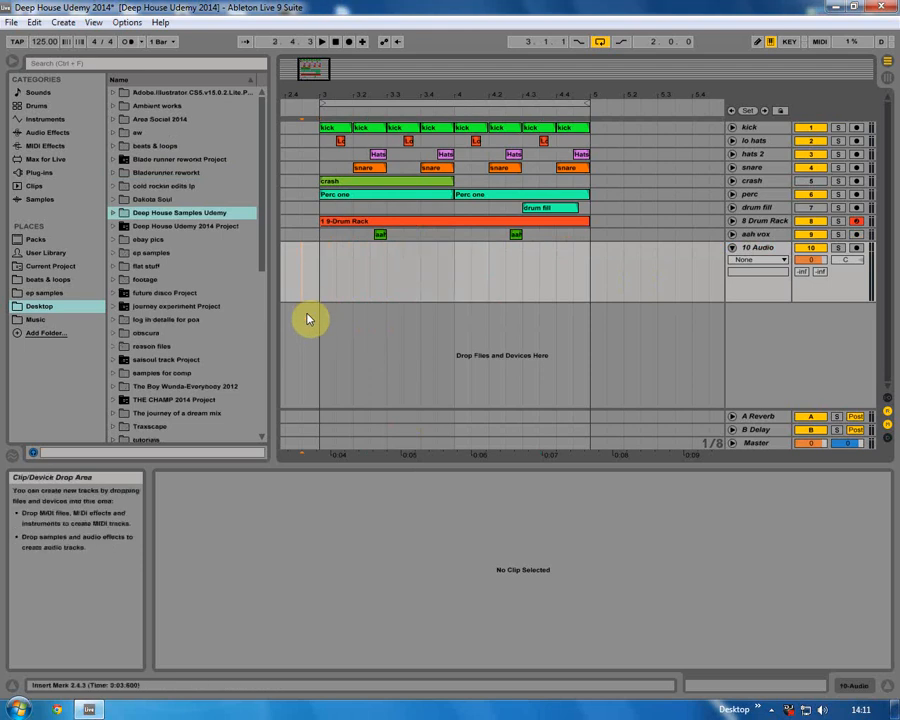
Add Eeh Vox Stab.wav on a new audio track at about beat 3.2.3 and shorten the clip.
{"action": "left_click", "coordinate": [113, 212]}
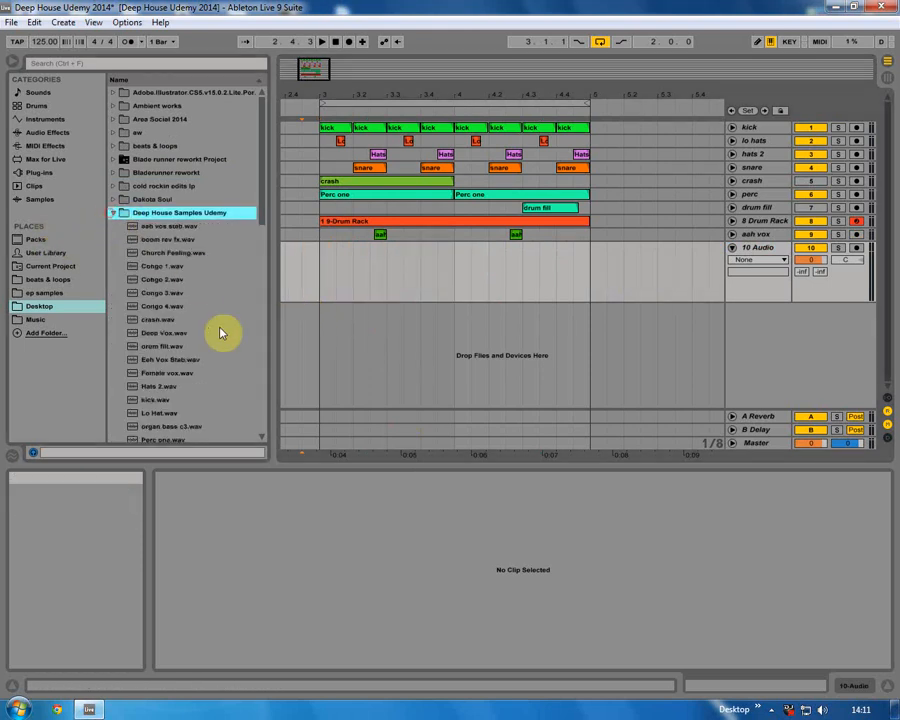
{"action": "left_click_drag", "start_coordinate": [164, 362], "coordinate": [370, 247]}
{"action": "left_click_drag", "start_coordinate": [452, 247], "coordinate": [388, 254]}
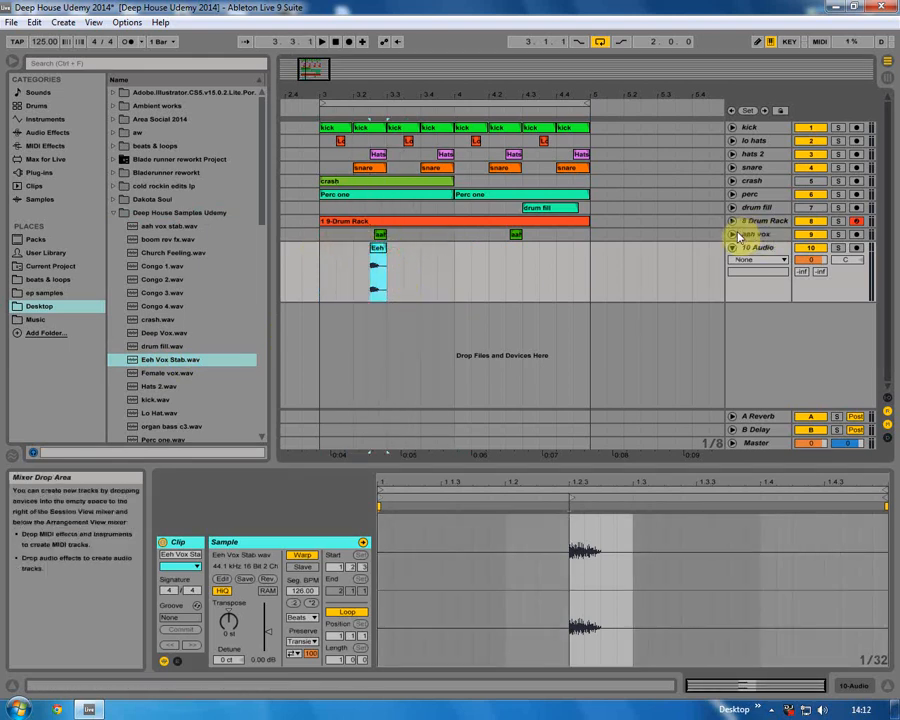
Fold the aah vox track and copy the Eeh clip to beat 4.2.3.
{"action": "left_click", "coordinate": [733, 234]}
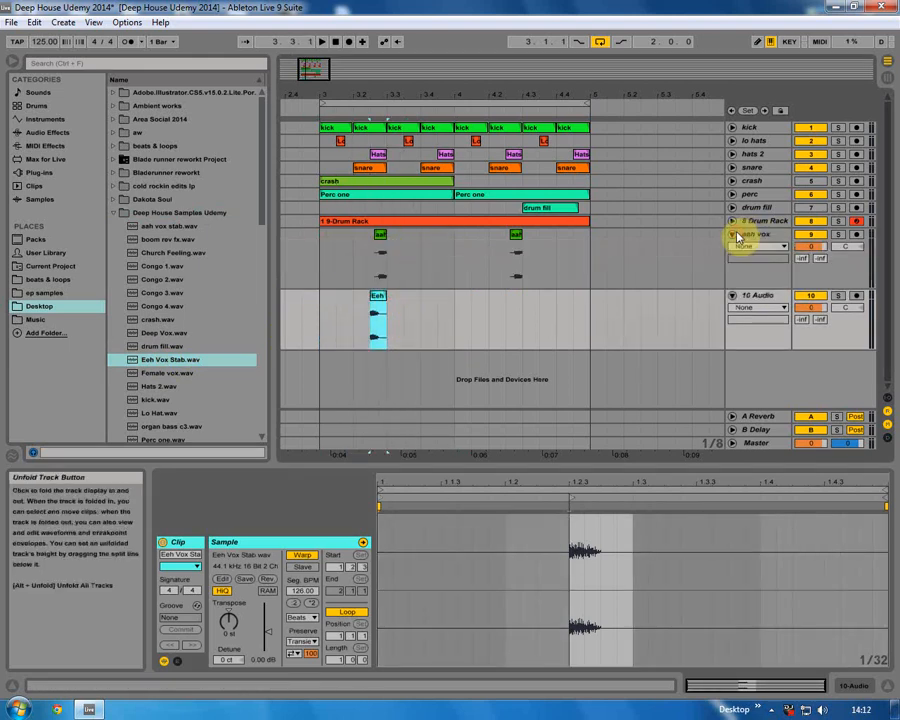
{"action": "left_click", "coordinate": [326, 307]}
{"action": "left_click_drag", "start_coordinate": [375, 297], "coordinate": [511, 296]}
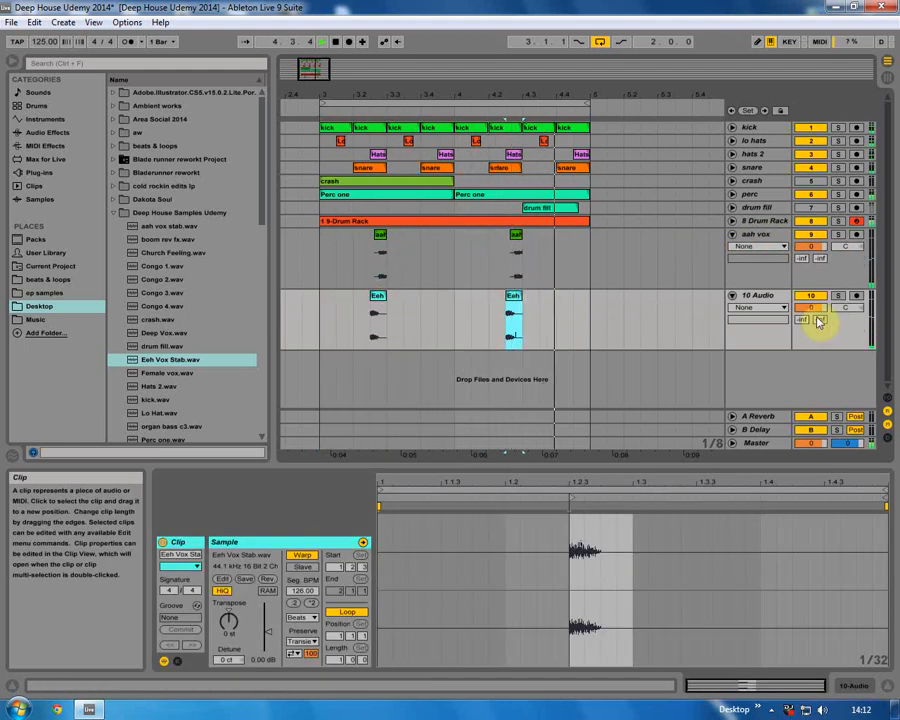
Rename the new audio track eeh vox.
{"action": "right_click", "coordinate": [756, 297]}
{"action": "left_click", "coordinate": [692, 345]}
{"action": "type", "text": "eeh vox"}
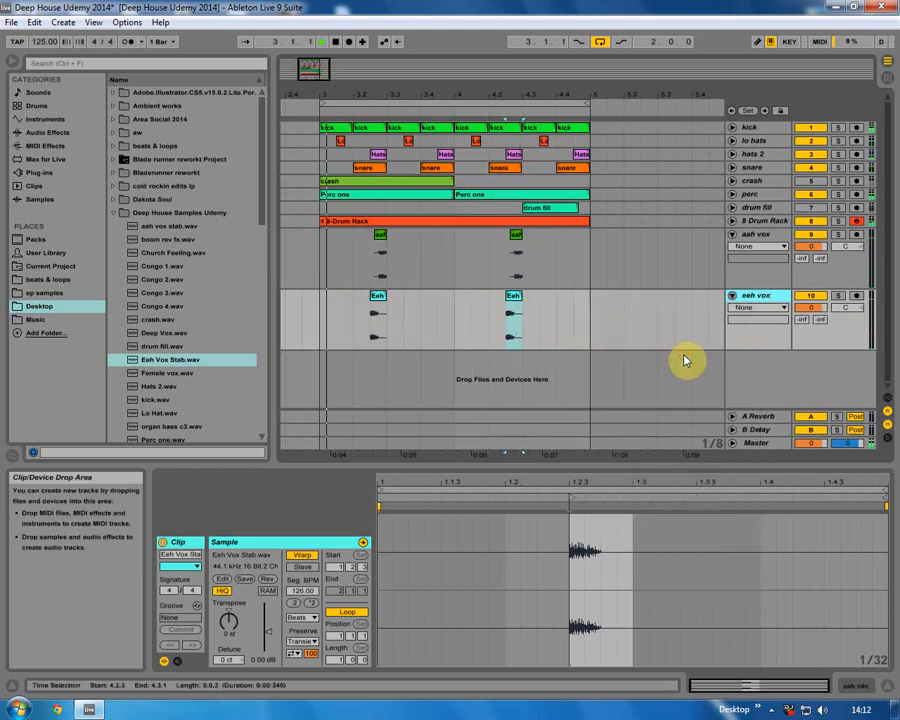
Fold both vox tracks and play the arrangement.
{"action": "left_click", "coordinate": [808, 235]}
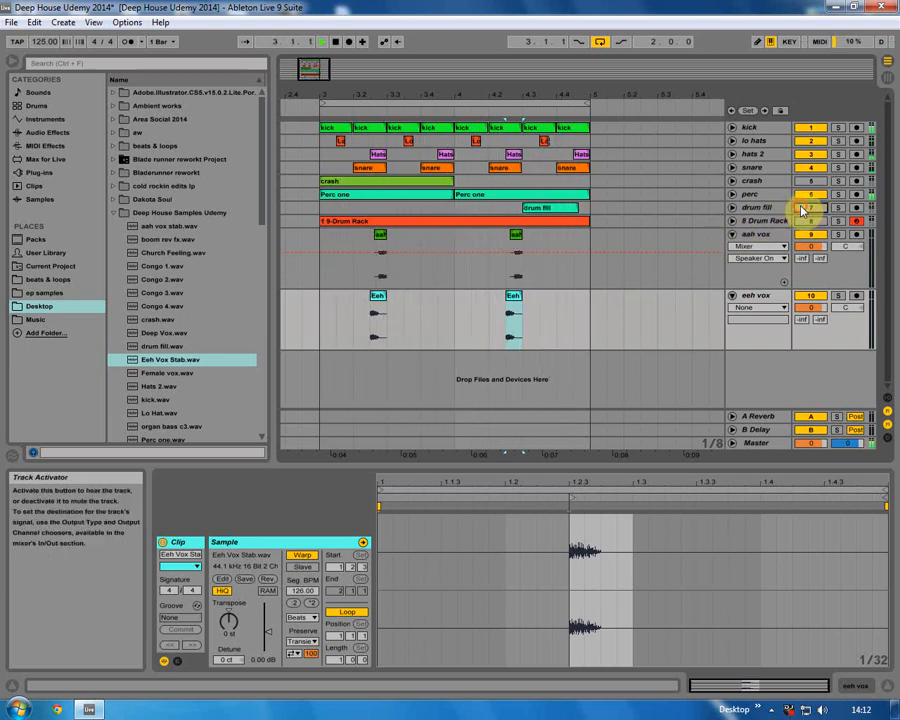
{"action": "left_click", "coordinate": [732, 234]}
{"action": "left_click", "coordinate": [732, 247]}
{"action": "left_click", "coordinate": [530, 255]}
{"action": "key", "text": "space"}
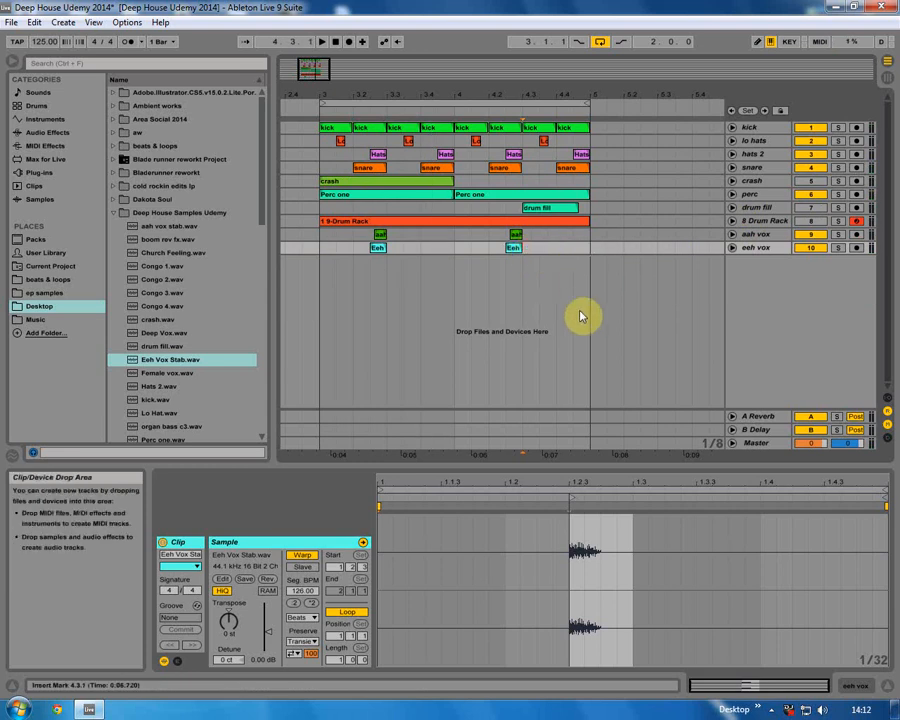
Add a Ping Pong Delay to the aah vox track and set its Feedback and Dry/Wet to 30%.
{"action": "left_click", "coordinate": [757, 235]}
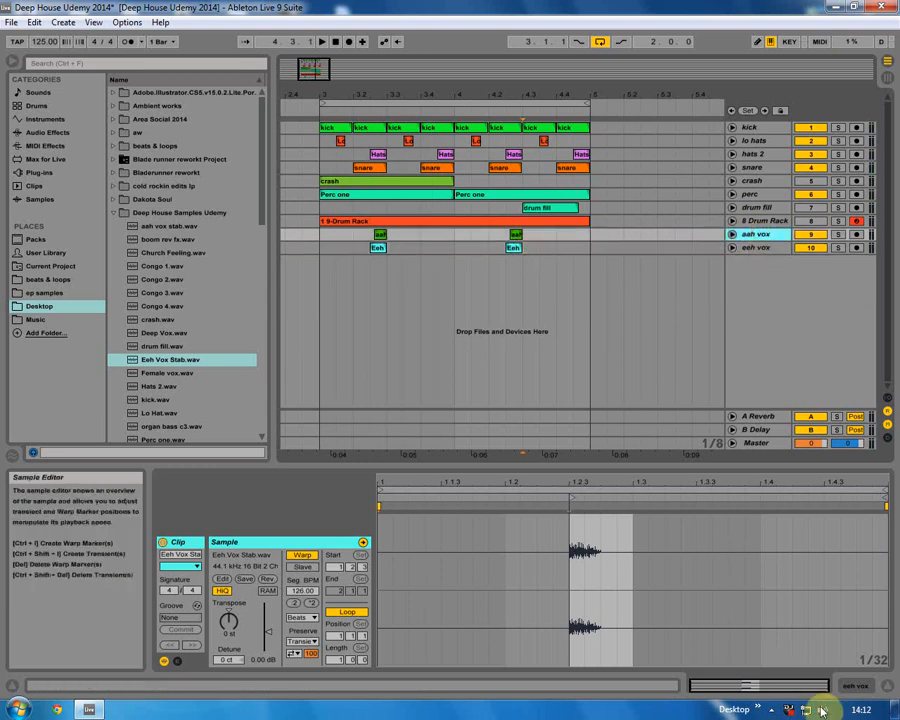
{"action": "left_click", "coordinate": [848, 688]}
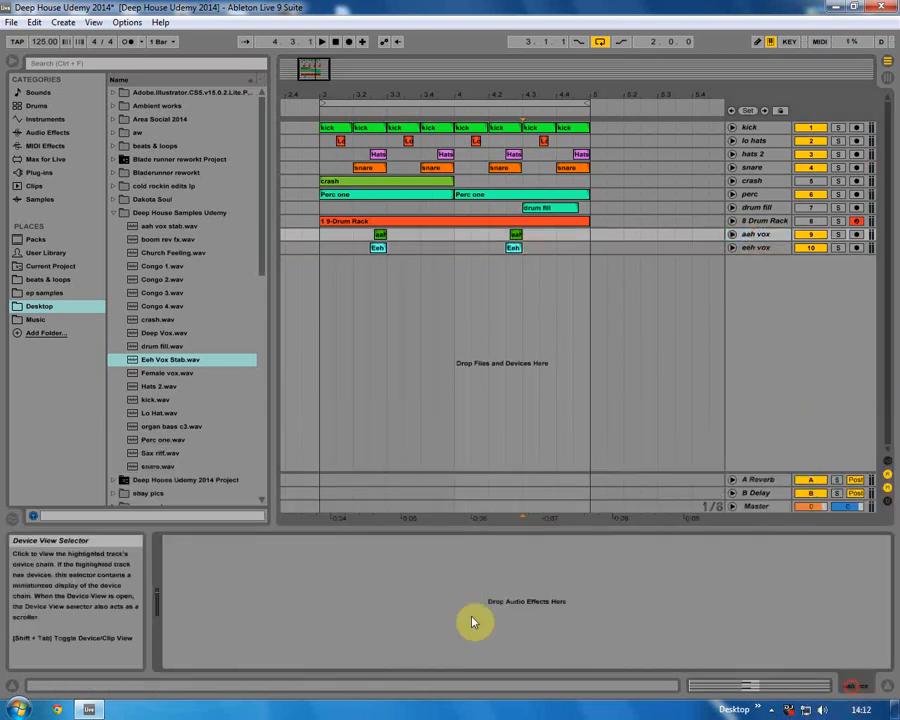
{"action": "left_click", "coordinate": [40, 132]}
{"action": "left_click", "coordinate": [157, 428]}
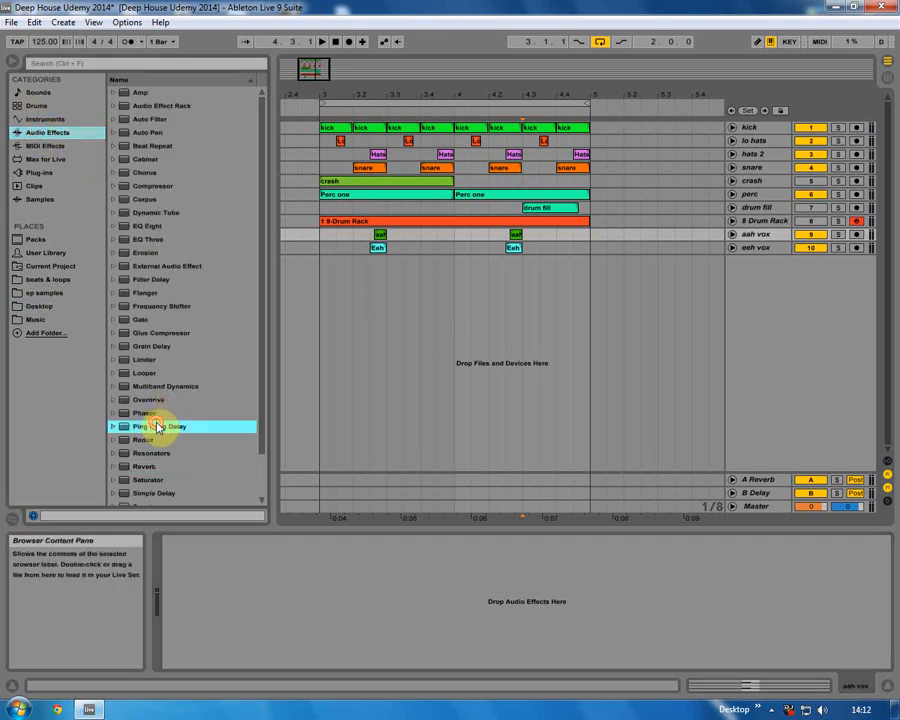
{"action": "left_click_drag", "start_coordinate": [157, 428], "coordinate": [226, 580]}
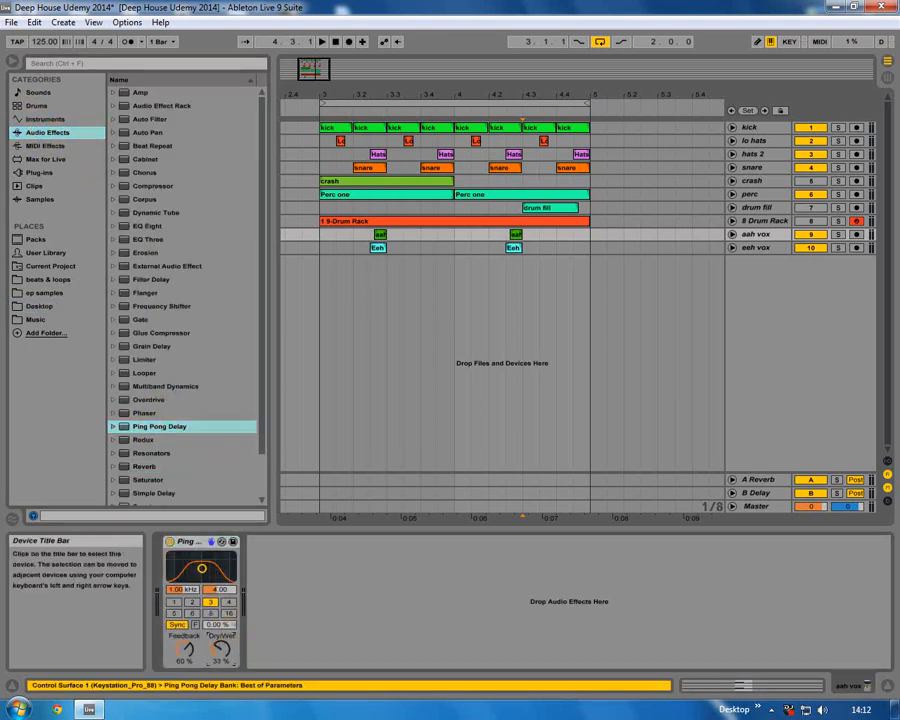
{"action": "left_click_drag", "start_coordinate": [222, 648], "coordinate": [222, 645]}
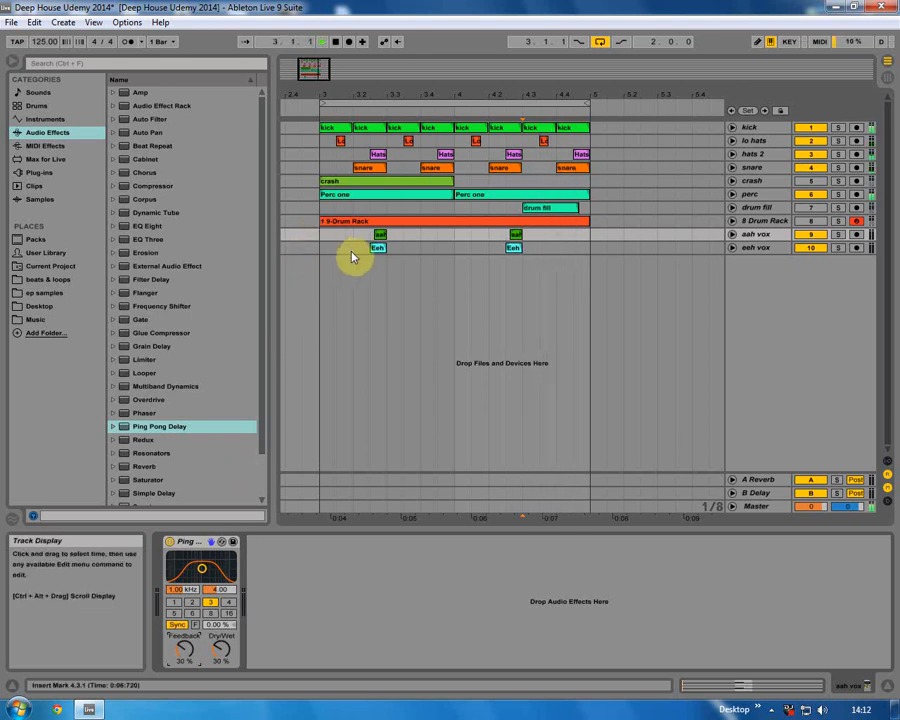
Solo the aah vox track briefly and play the loop to audition the delay.
{"action": "left_click", "coordinate": [377, 249]}
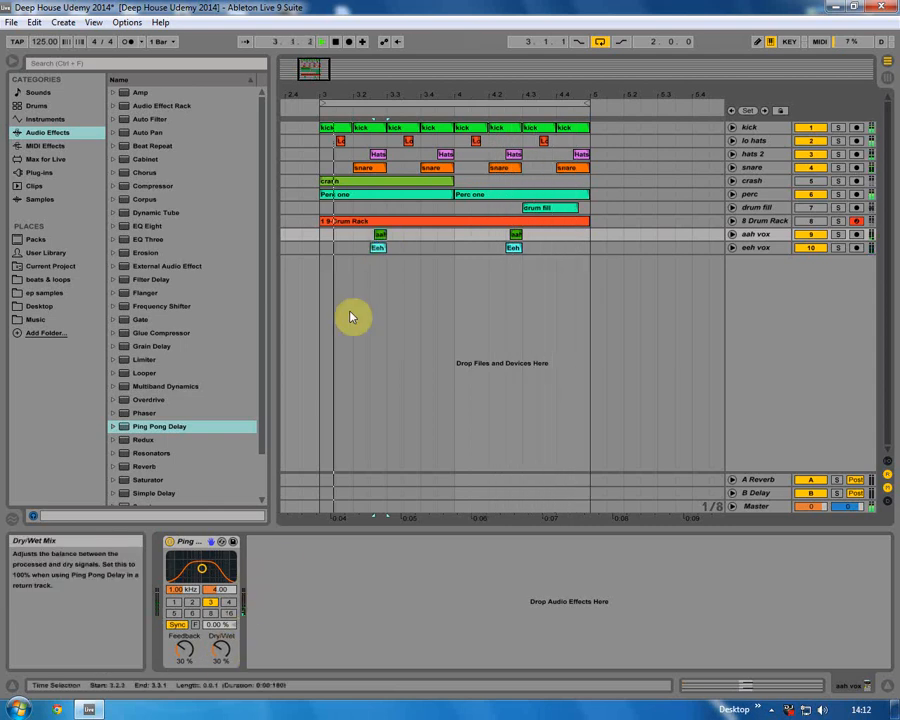
{"action": "left_click", "coordinate": [836, 236]}
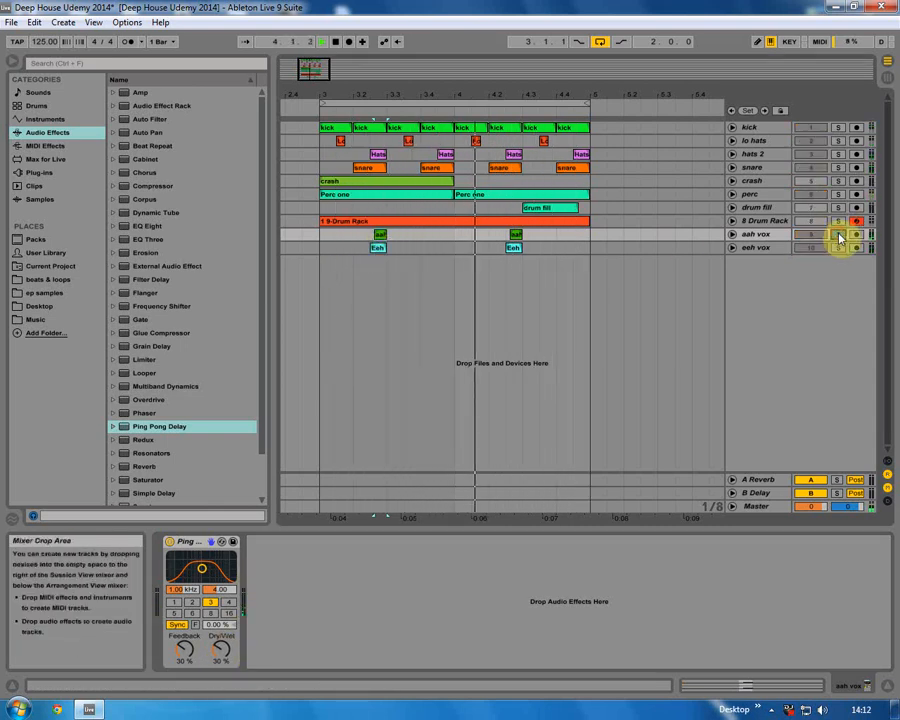
{"action": "left_click", "coordinate": [839, 236]}
{"action": "key", "text": "space"}
Load the Concert Hall reverb preset onto the eeh vox track and set its Decay Time to 1.60 s.
{"action": "left_click", "coordinate": [380, 249]}
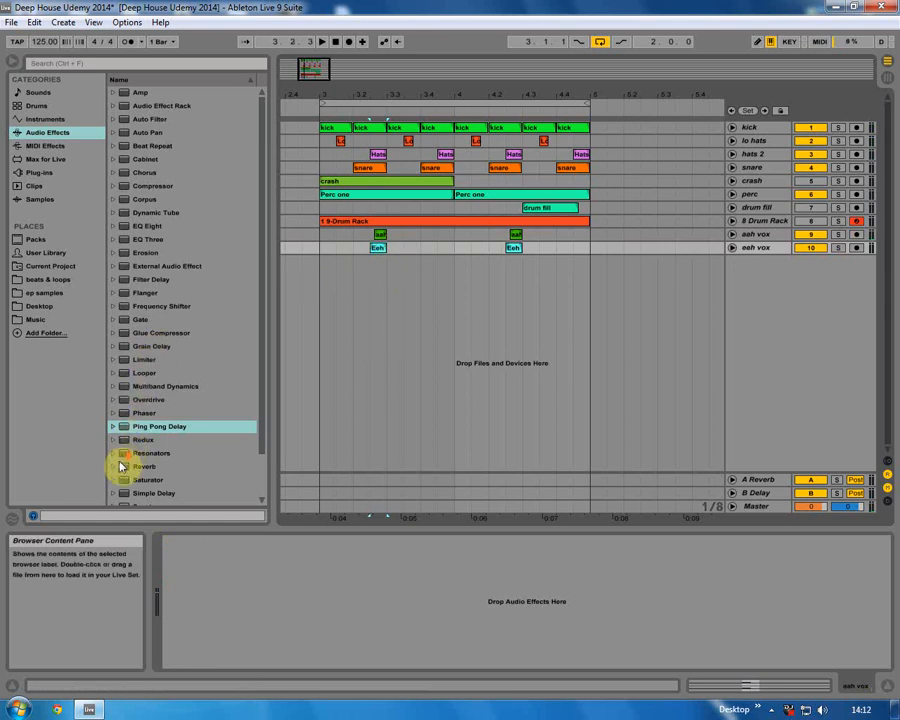
{"action": "scroll", "coordinate": [120, 440], "scroll_direction": "down", "scroll_amount": 3}
{"action": "left_click", "coordinate": [116, 424]}
{"action": "scroll", "coordinate": [118, 415], "scroll_direction": "down", "scroll_amount": 3}
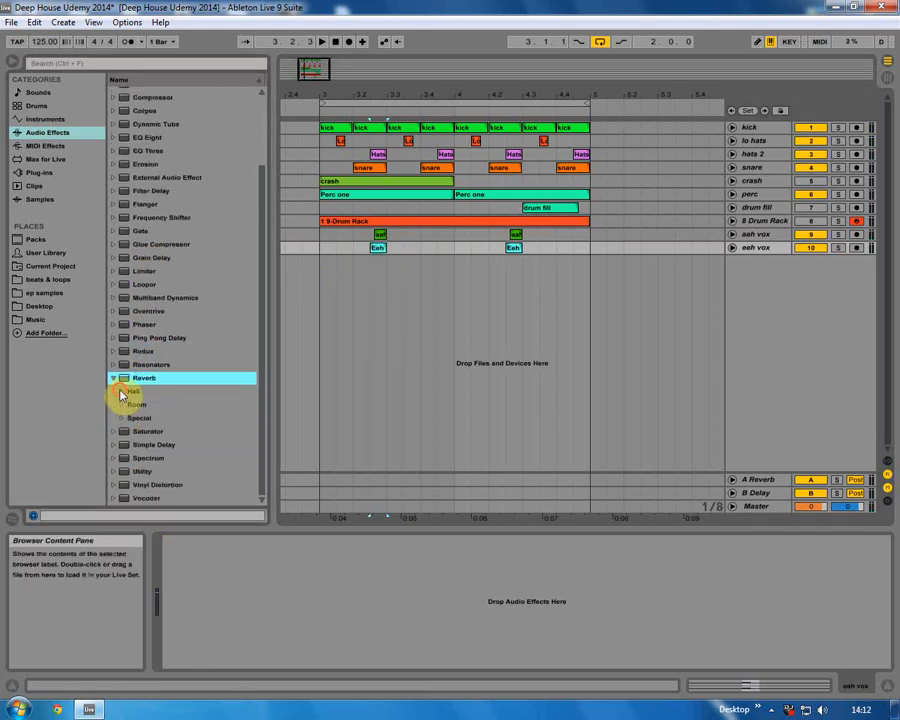
{"action": "left_click", "coordinate": [124, 393]}
{"action": "double_click", "coordinate": [173, 394]}
{"action": "left_click_drag", "start_coordinate": [485, 650], "coordinate": [485, 662]}
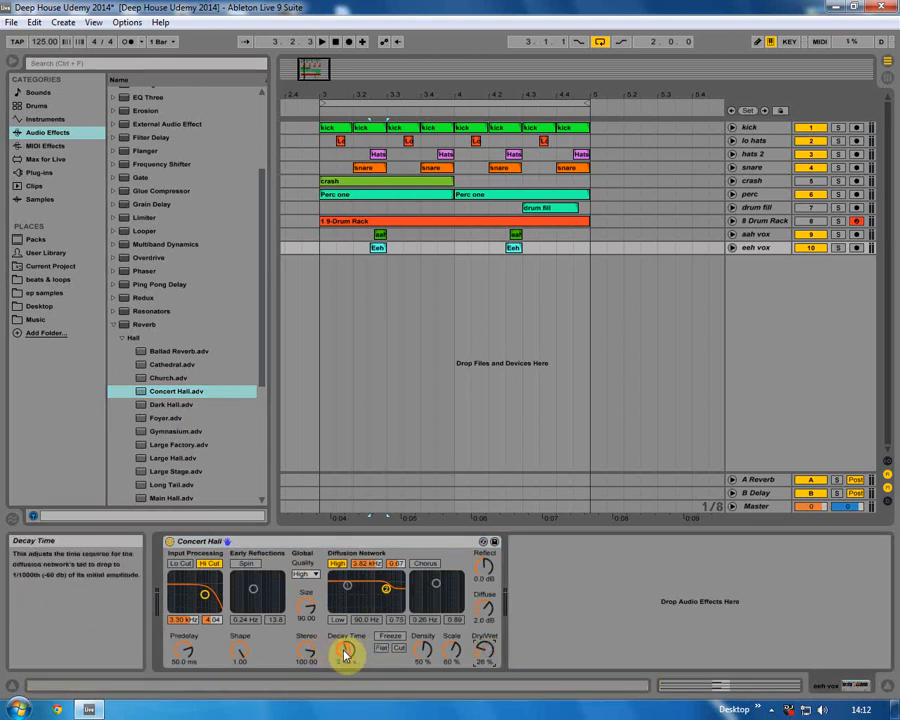
Audition the loop while toggling solo on the vox, perc and Drum Rack tracks.
{"action": "key", "text": "space"}
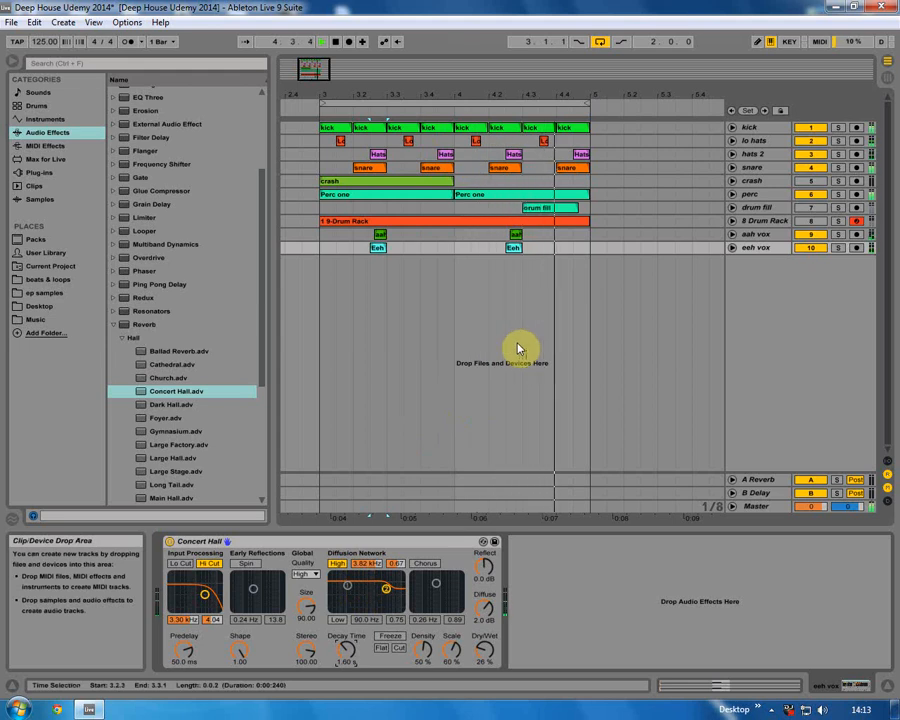
{"action": "left_click", "coordinate": [838, 234]}
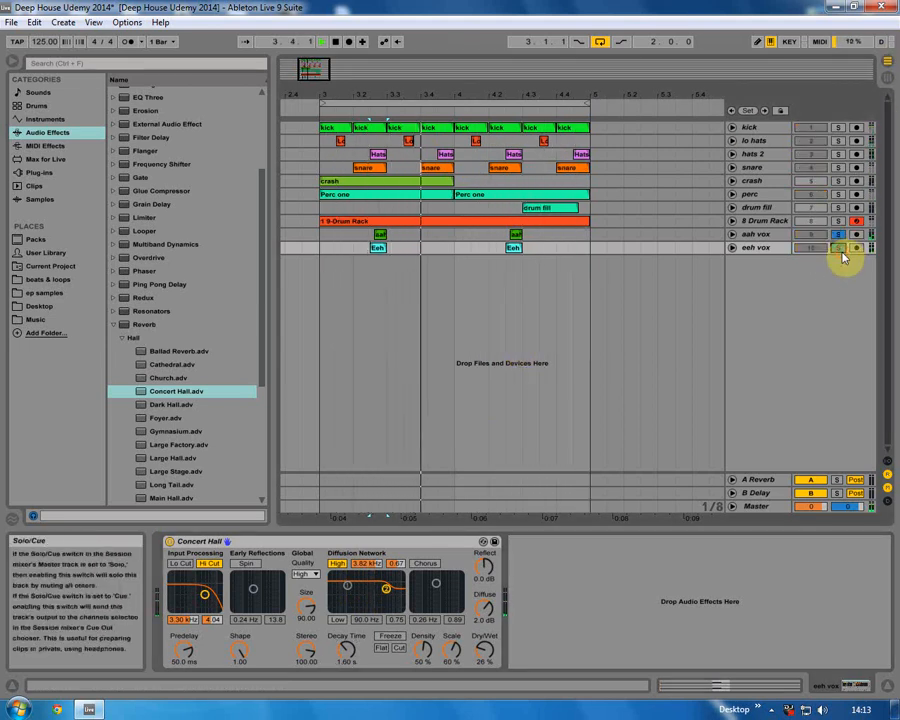
{"action": "left_click", "coordinate": [838, 247], "text": "ctrl"}
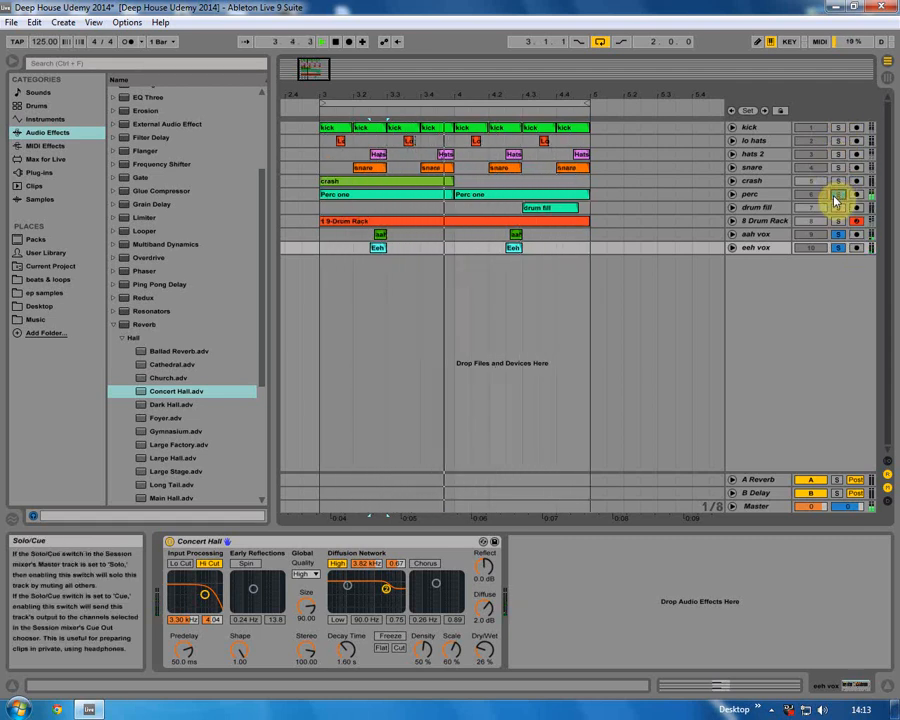
{"action": "left_click", "coordinate": [839, 198]}
{"action": "left_click", "coordinate": [317, 250]}
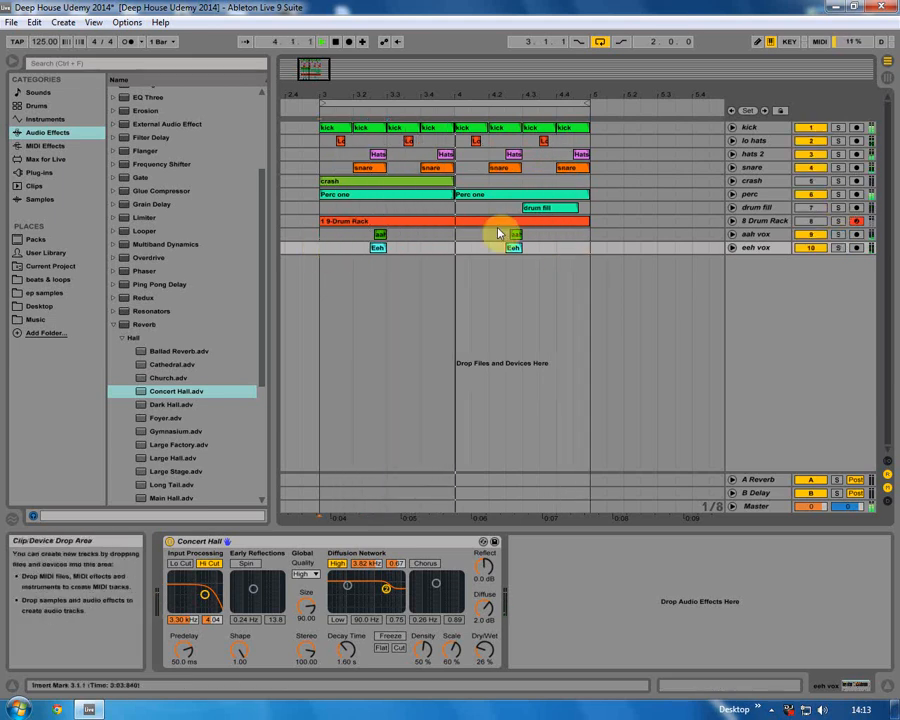
{"action": "left_click", "coordinate": [836, 221]}
{"action": "left_click", "coordinate": [834, 222]}
Save the Live Set.
{"action": "left_click_drag", "start_coordinate": [411, 97], "coordinate": [411, 88]}
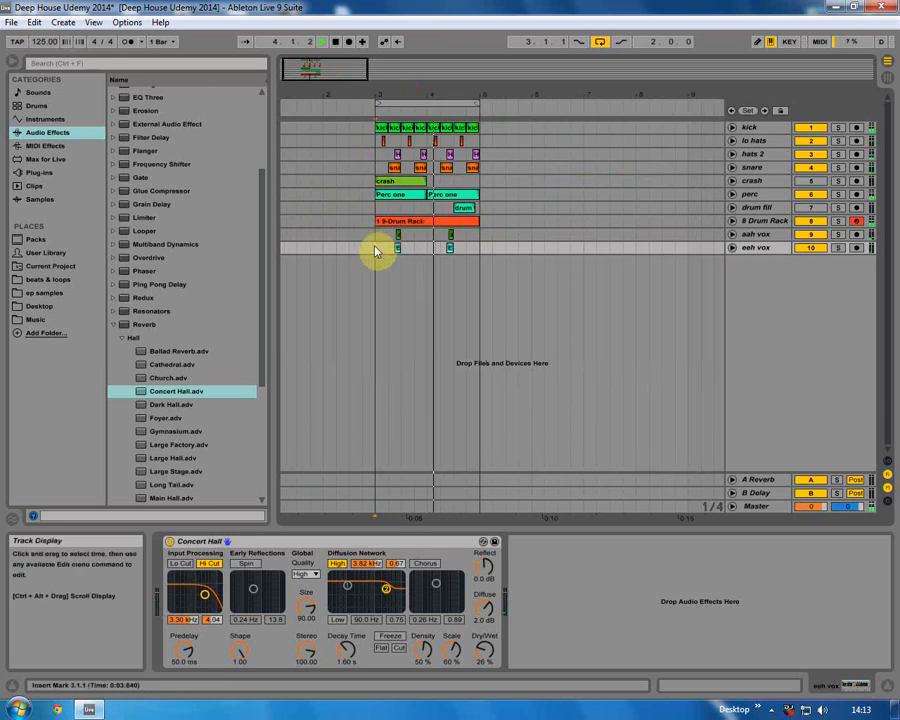
{"action": "left_click", "coordinate": [11, 22]}
{"action": "left_click", "coordinate": [25, 148]}
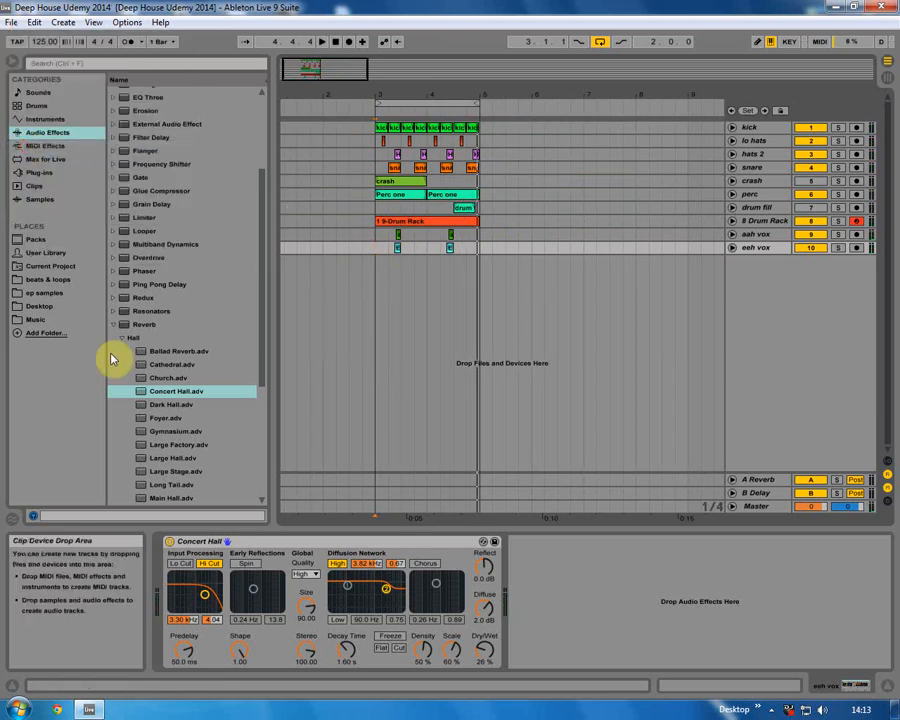